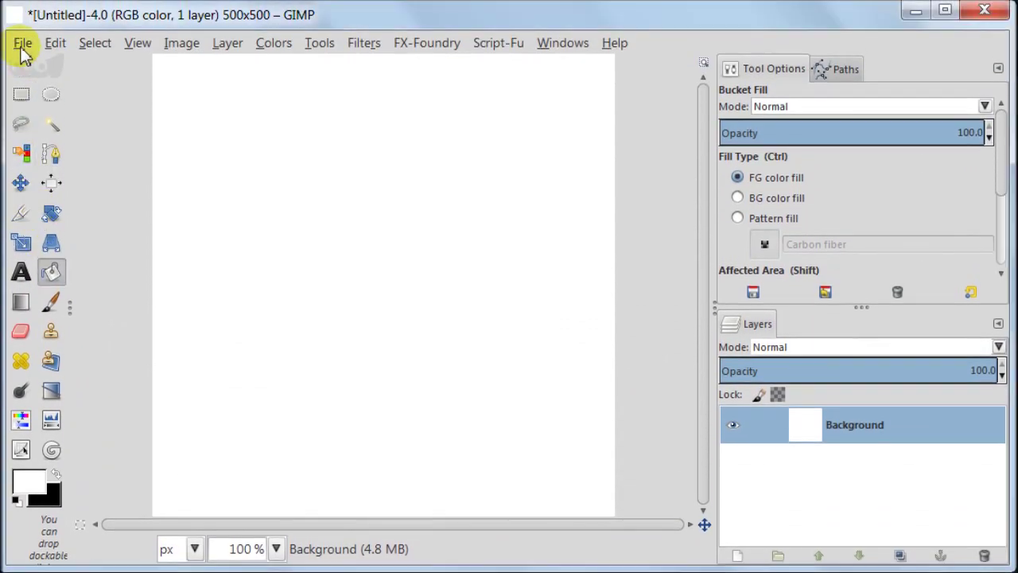
click(23, 44)
click(24, 69)
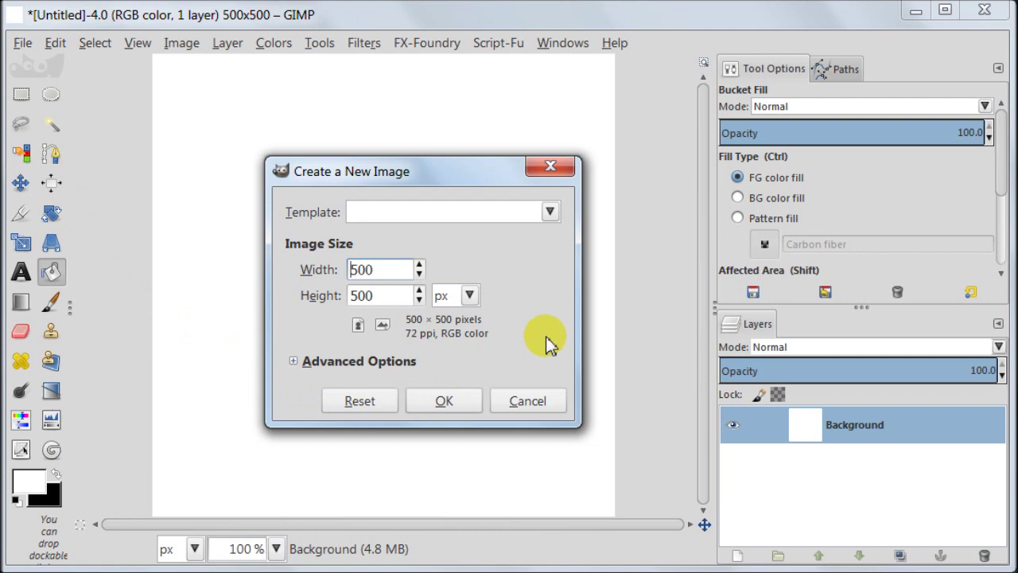
click(559, 398)
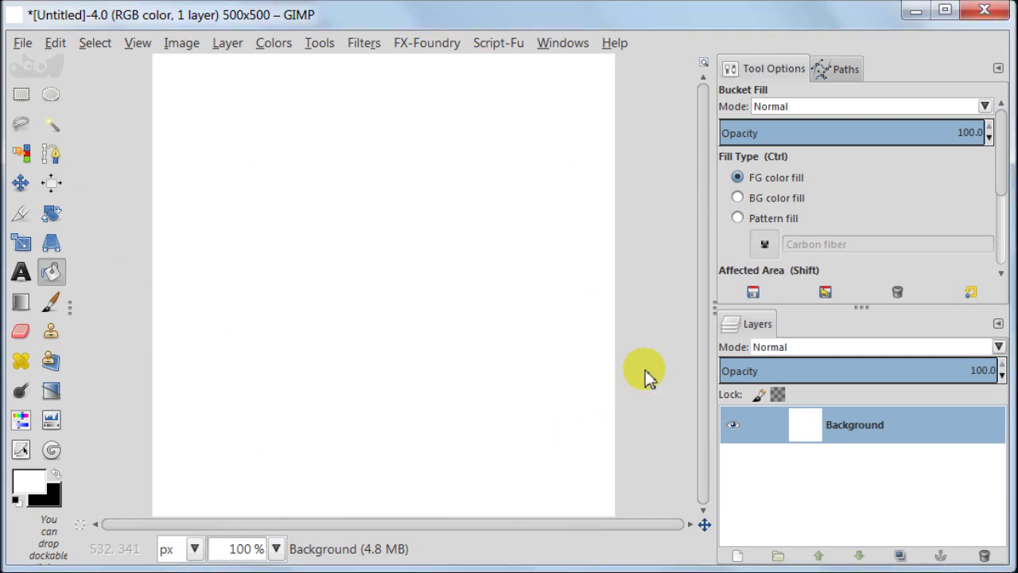
- Add a vertical guide at 50 percent of the image width
click(182, 43)
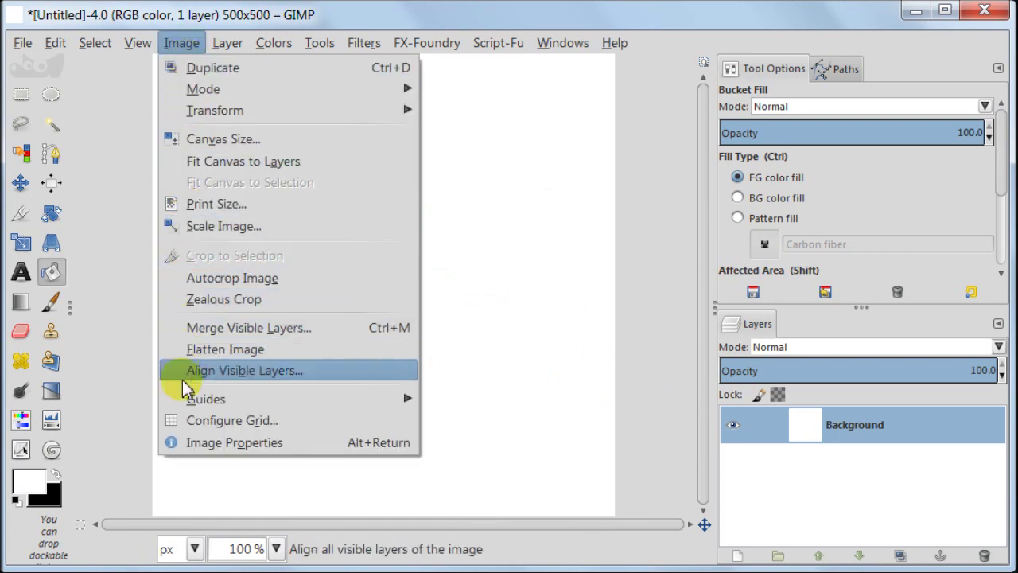
mouse_move(300, 397)
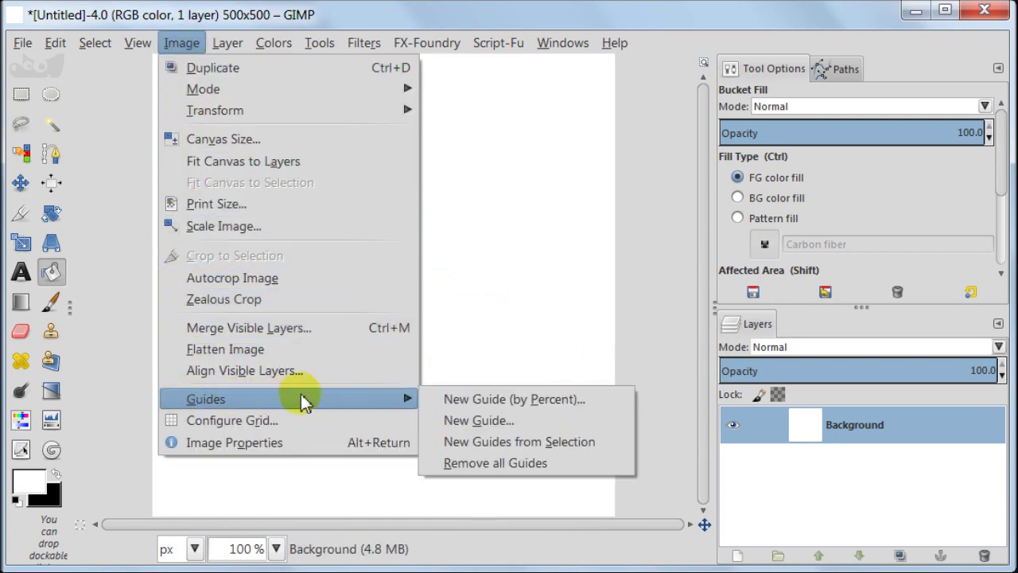
click(617, 398)
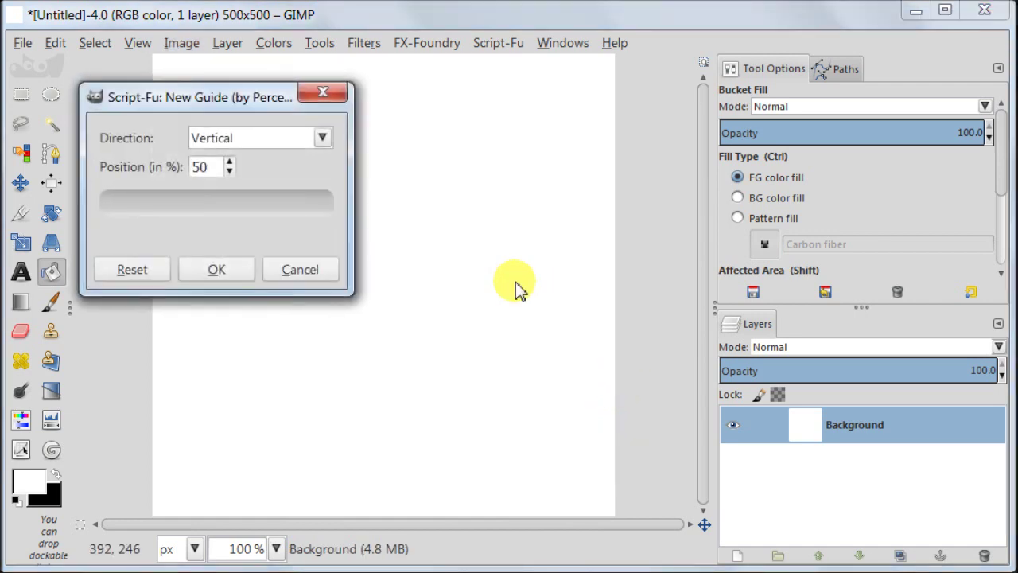
click(217, 270)
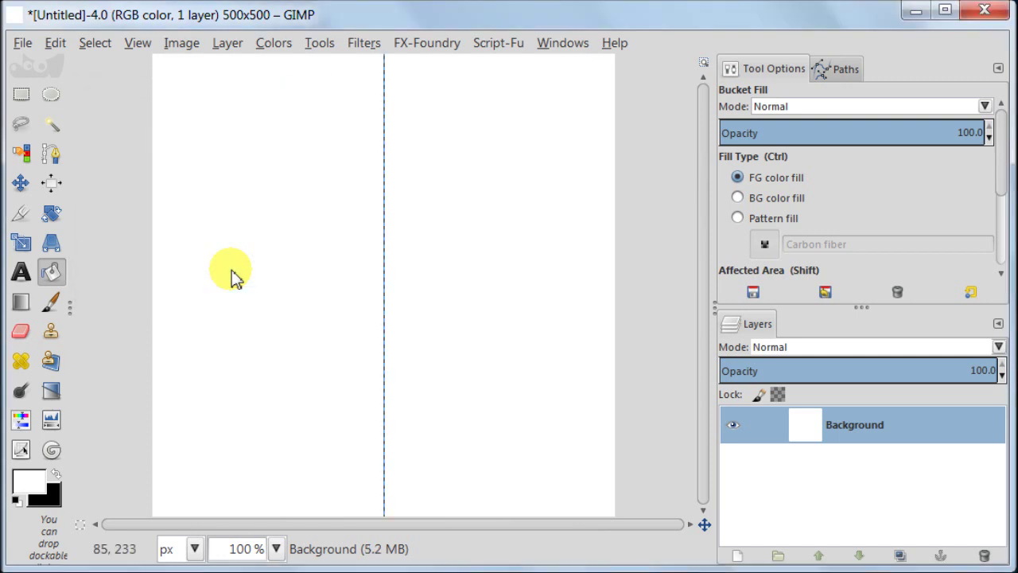
- Add a horizontal guide at 50 percent of the image height
click(182, 43)
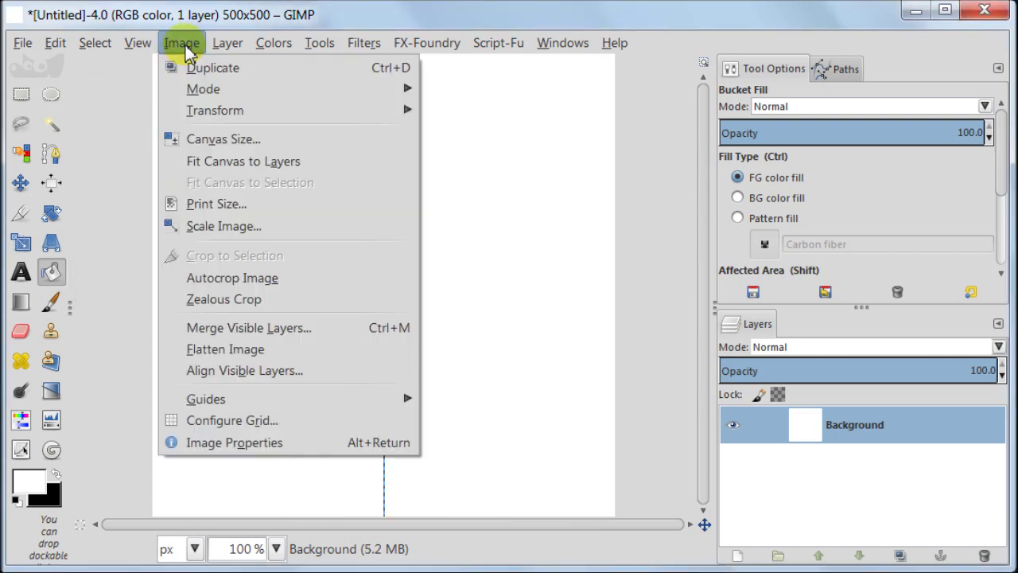
mouse_move(238, 399)
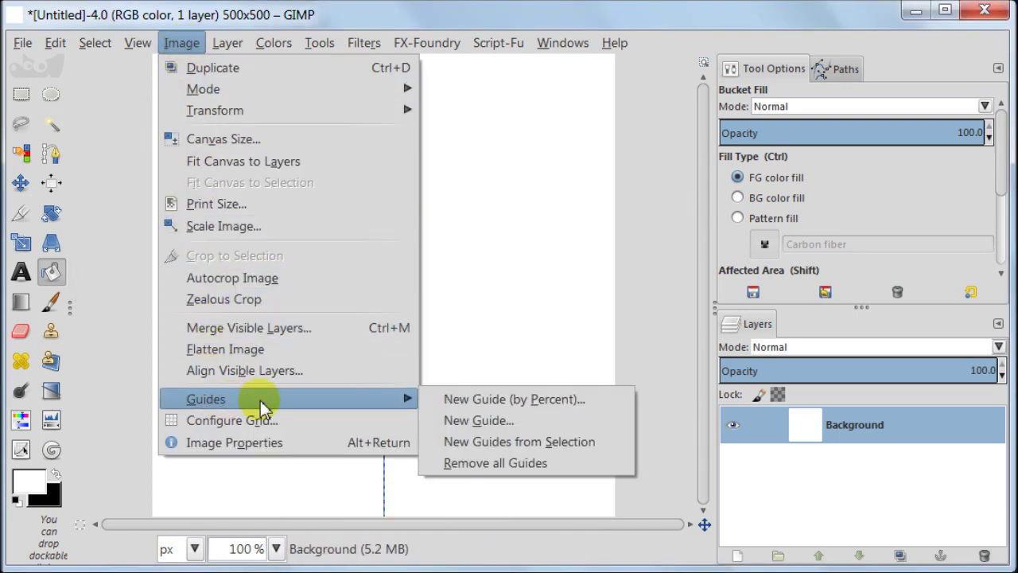
click(600, 400)
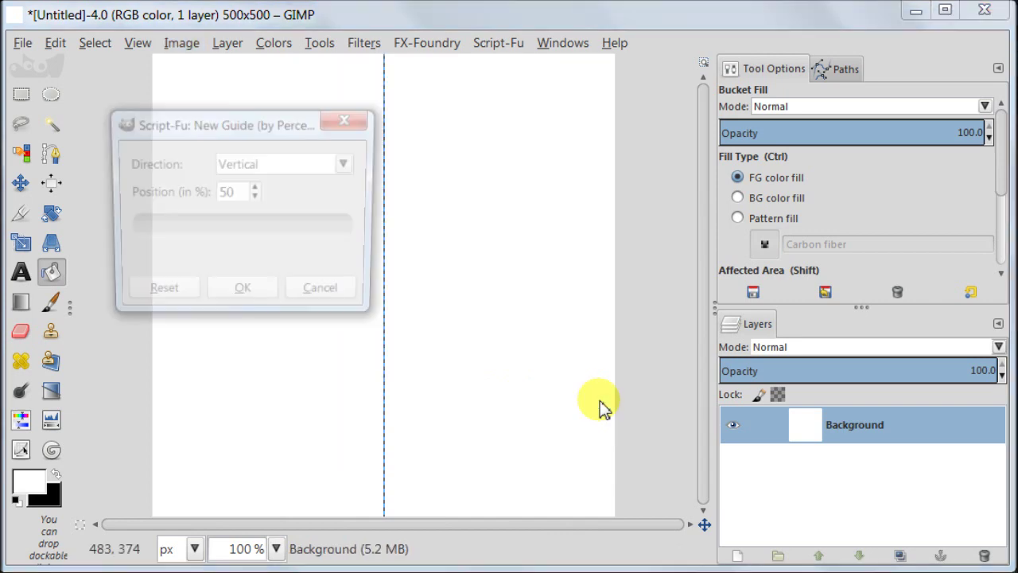
click(353, 167)
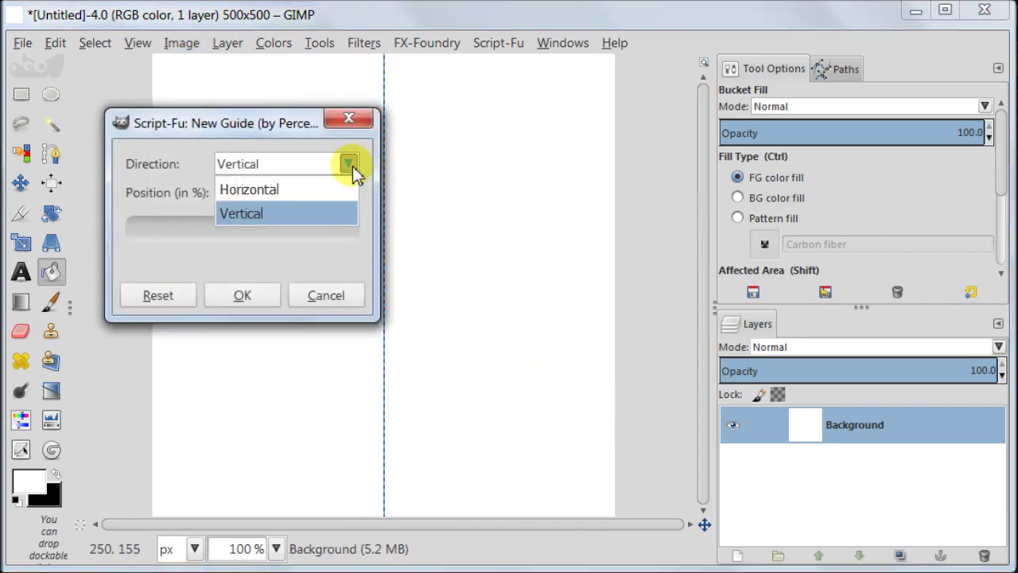
click(352, 191)
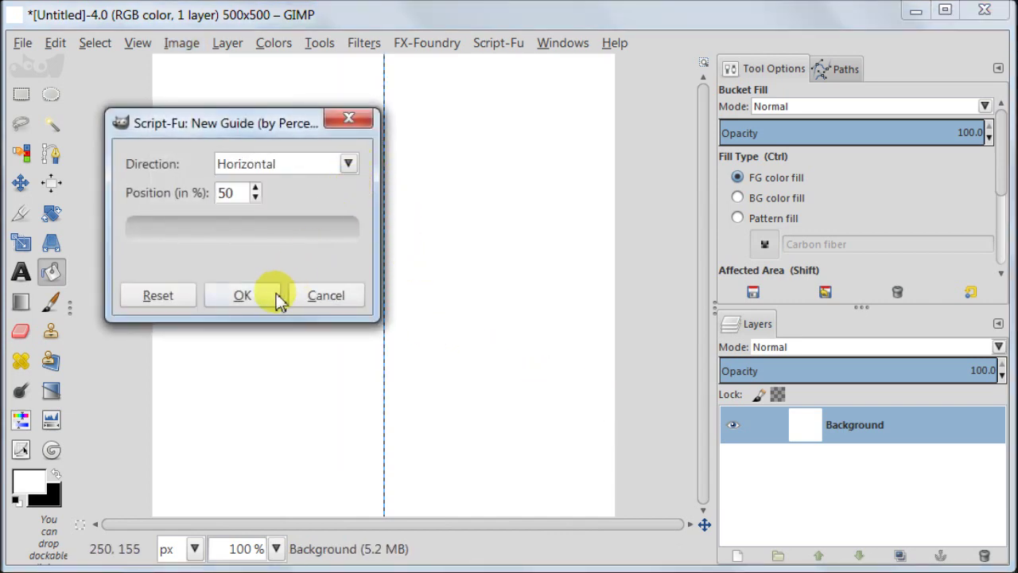
click(243, 295)
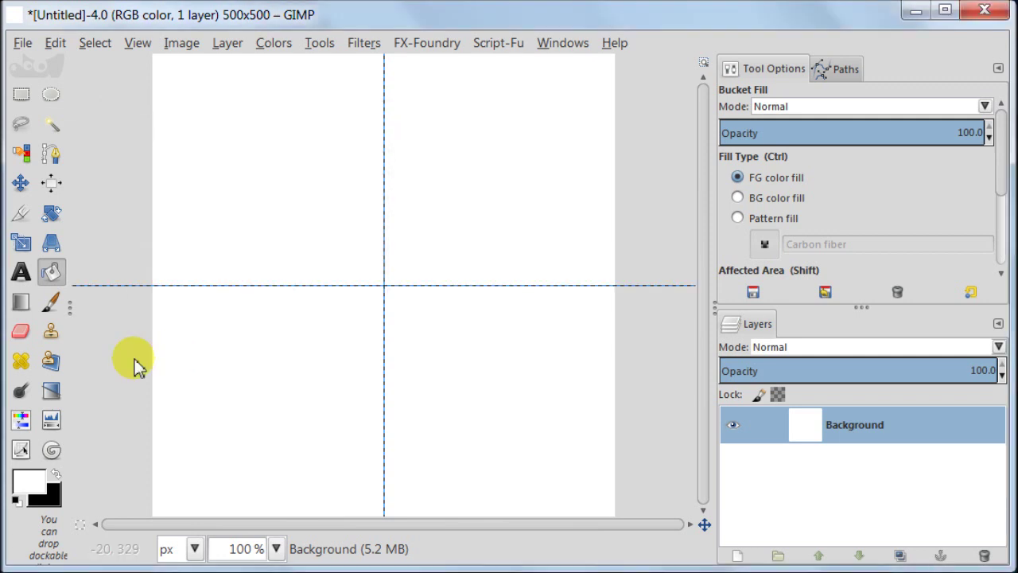
- Create a new 500 × 500 px layer filled with transparency above the background
click(735, 555)
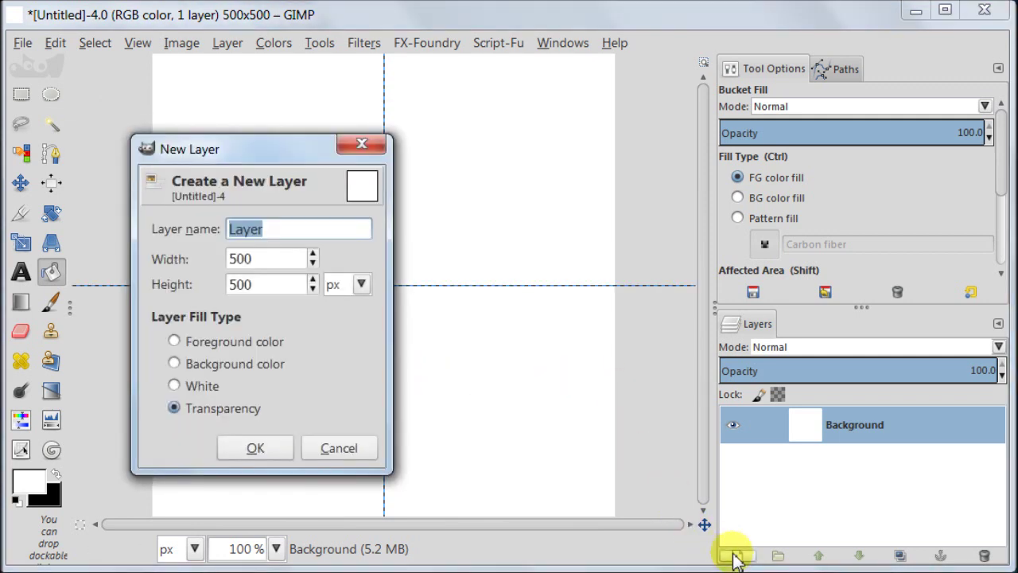
click(283, 446)
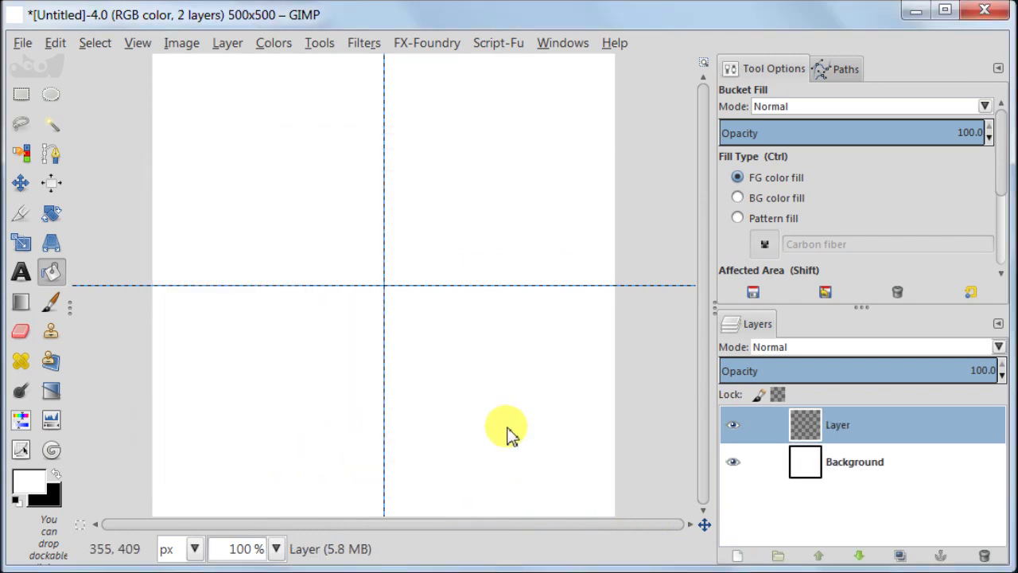
- Set Rectangle Select to rounded corners with a radius of 48, expanding from center with a fixed 1:1 aspect ratio
key(r)
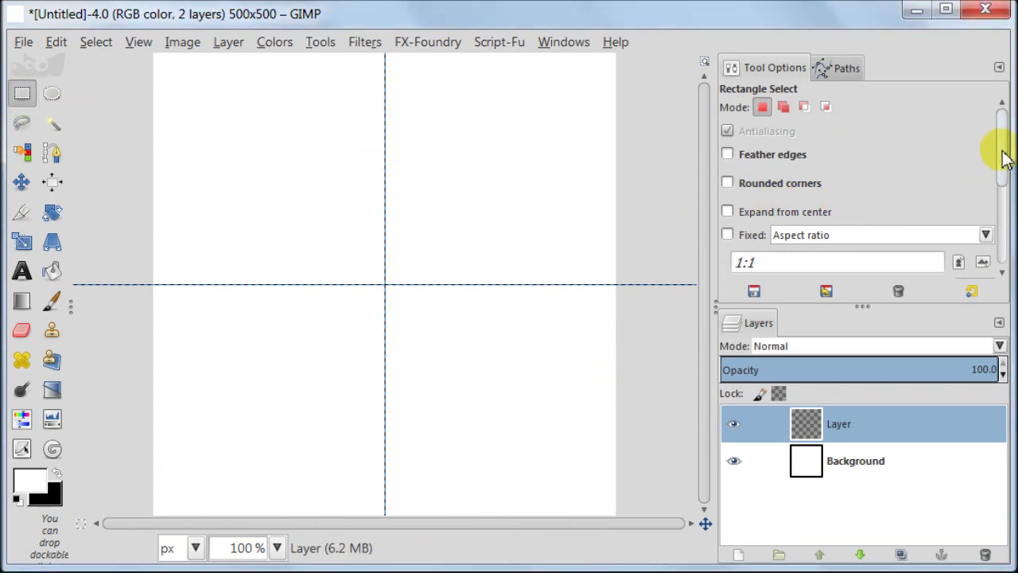
scroll(1002, 162, down, 2)
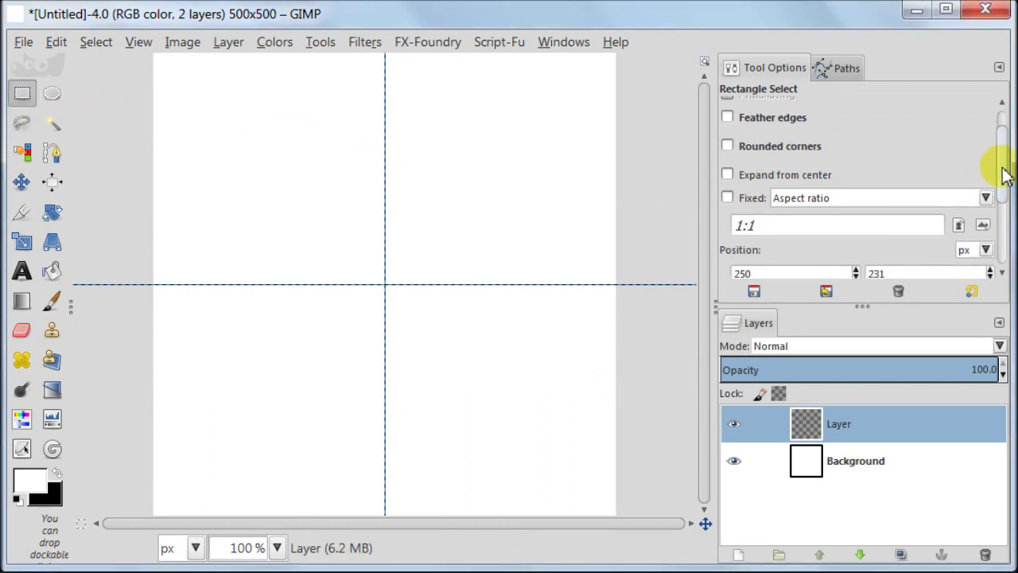
click(727, 146)
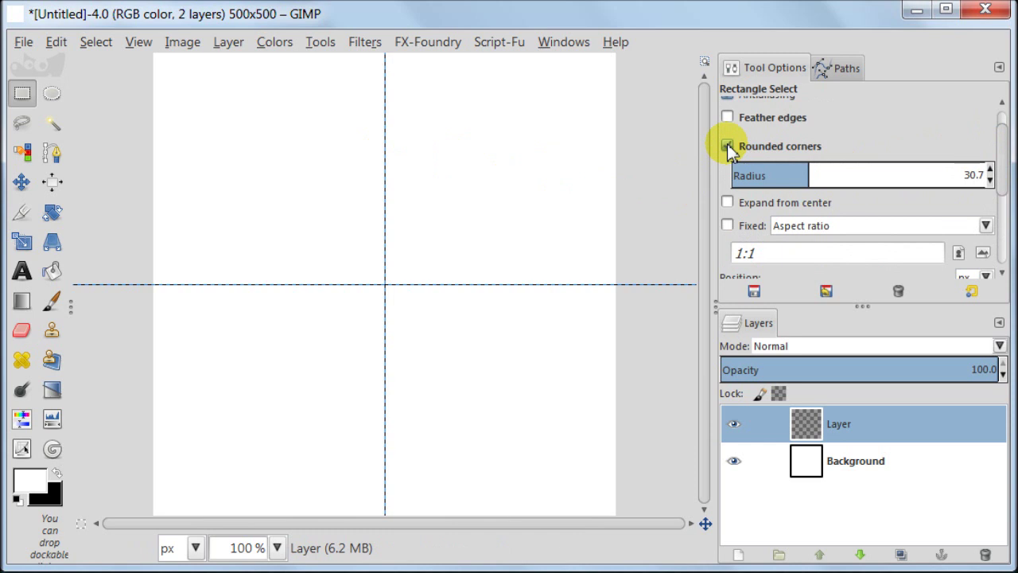
click(984, 175)
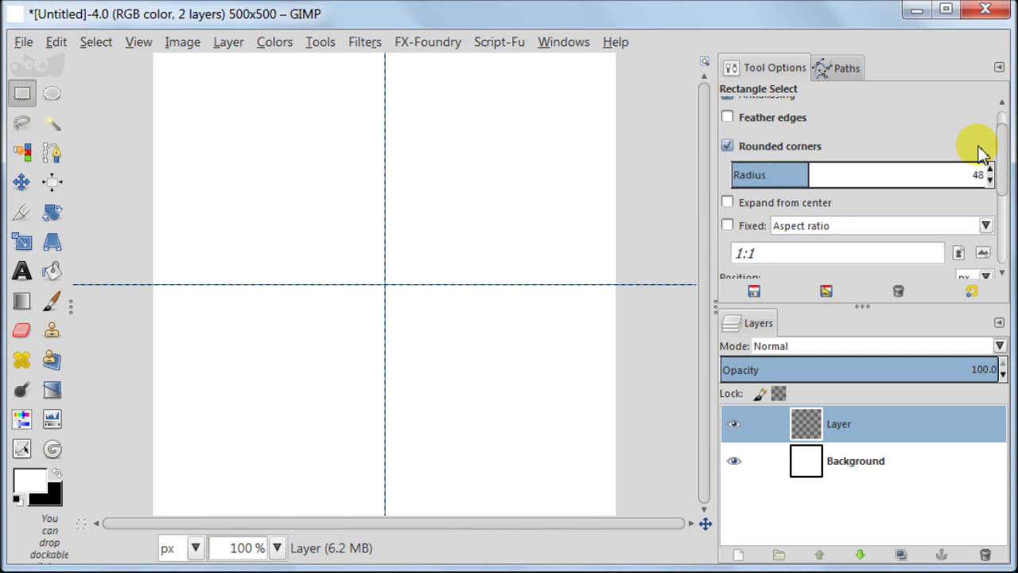
key(Return)
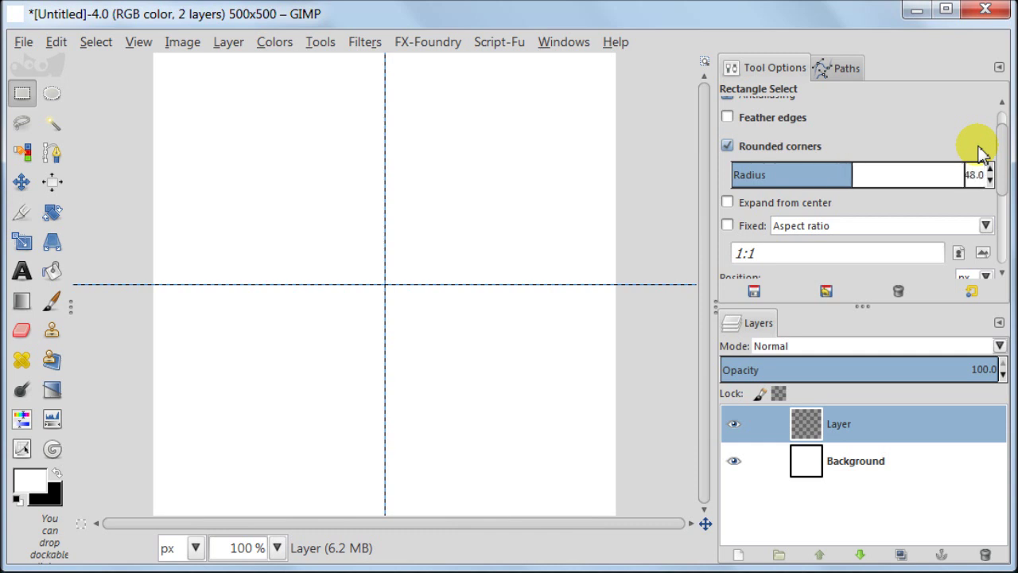
click(727, 203)
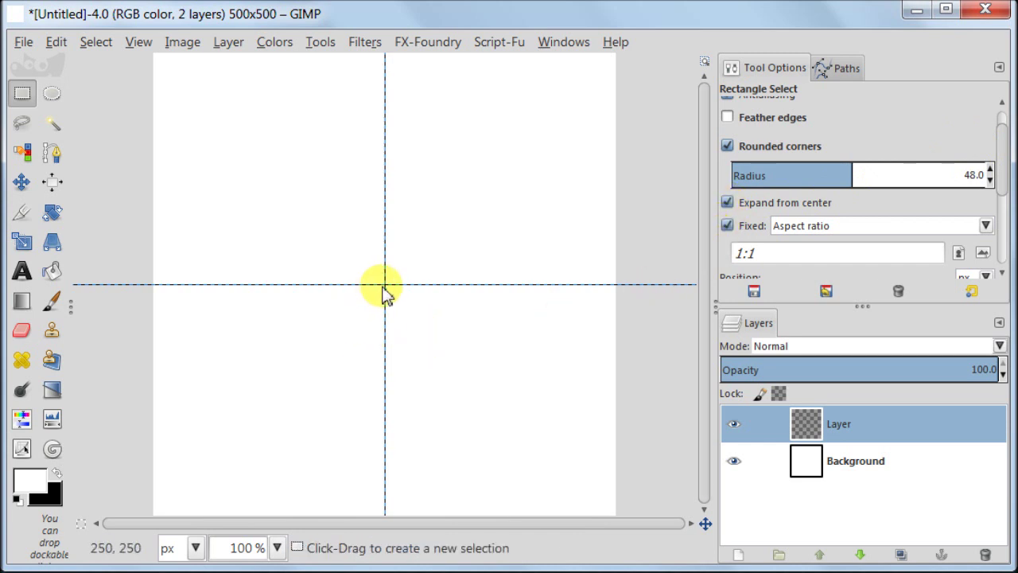
- Draw a rounded square selection from the intersection of the guides and set its size to 300 × 300 px
drag(385, 284, 504, 433)
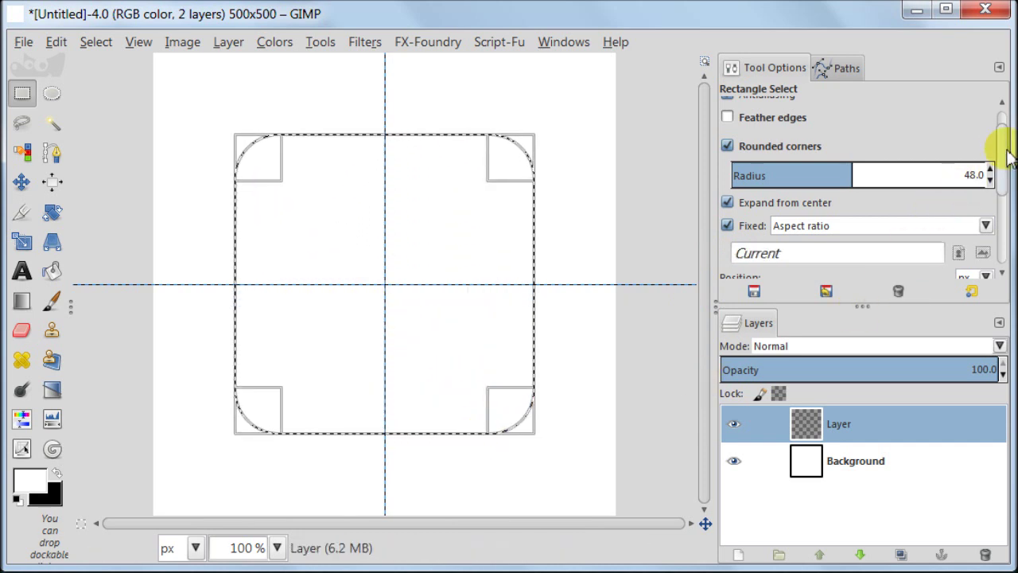
drag(1003, 149, 999, 205)
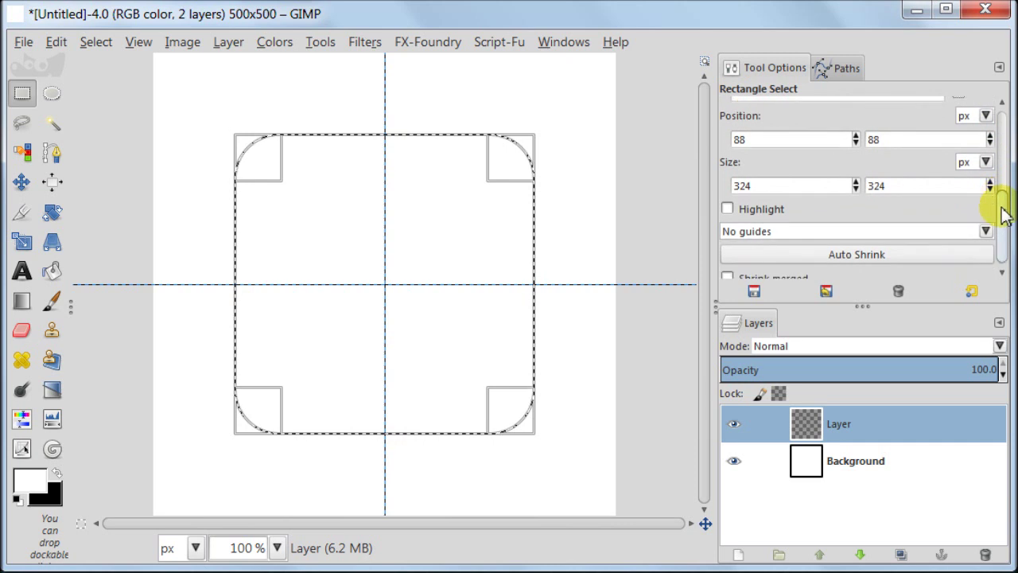
click(754, 185)
key(BackSpace)
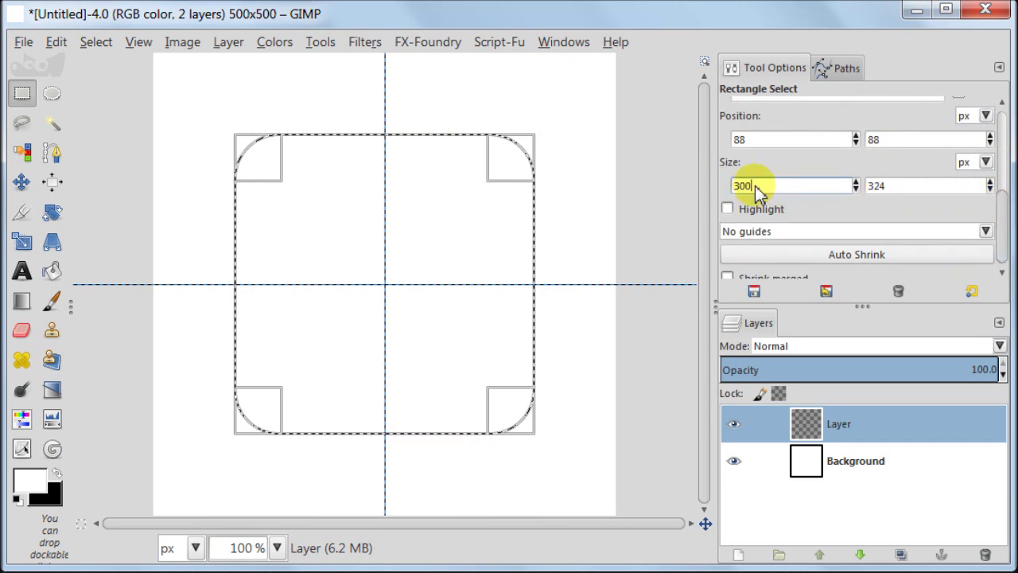
key(Return)
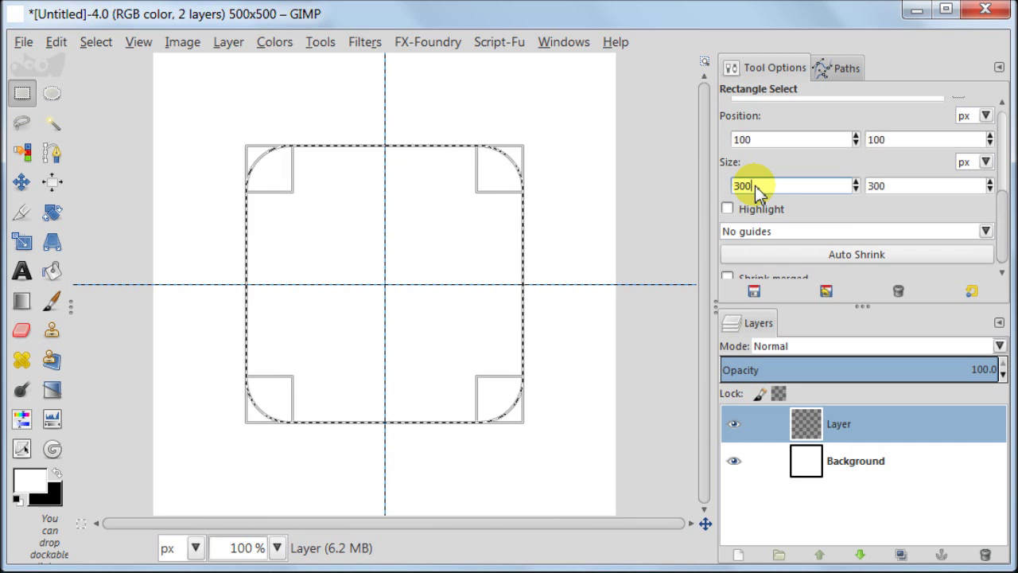
- Convert the rounded square selection to a path
click(847, 70)
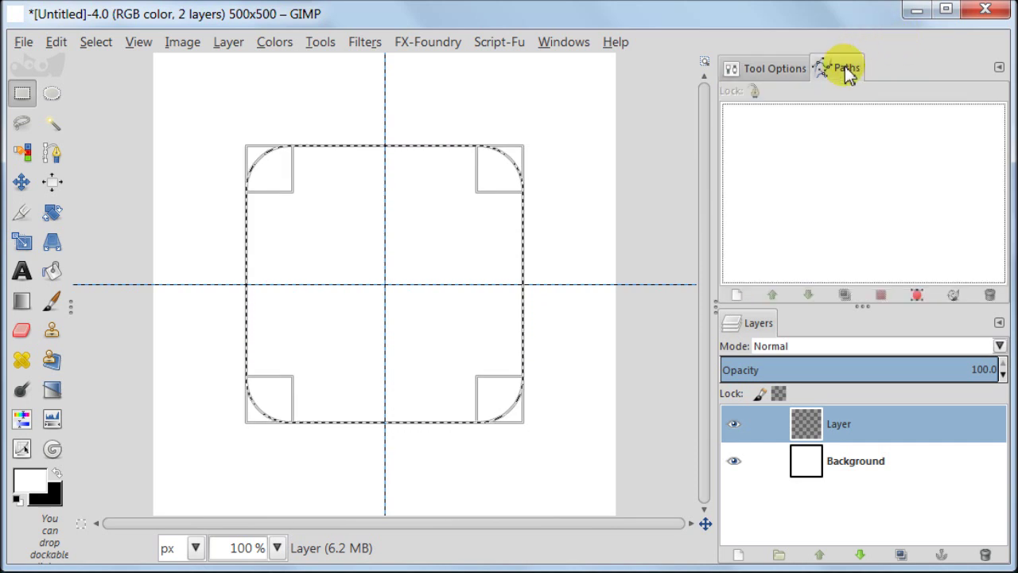
click(918, 299)
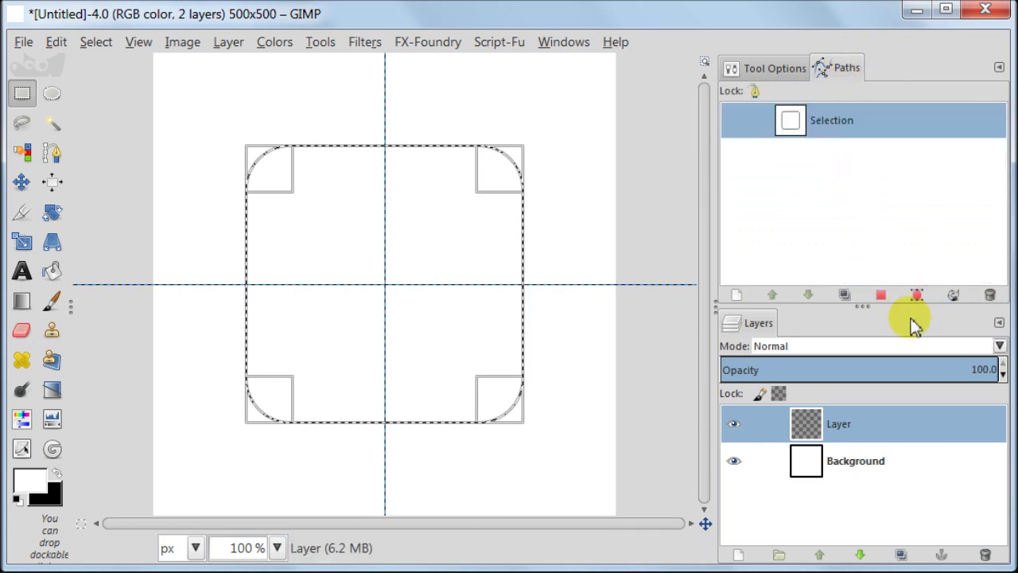
- Clear the current selection and recreate it from the saved rounded square path
click(93, 44)
click(112, 89)
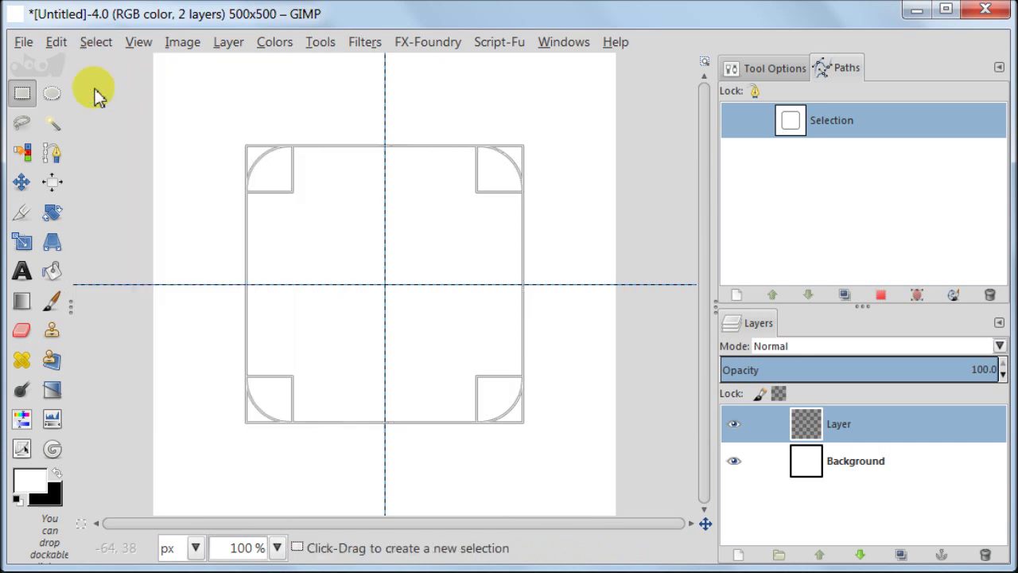
click(22, 95)
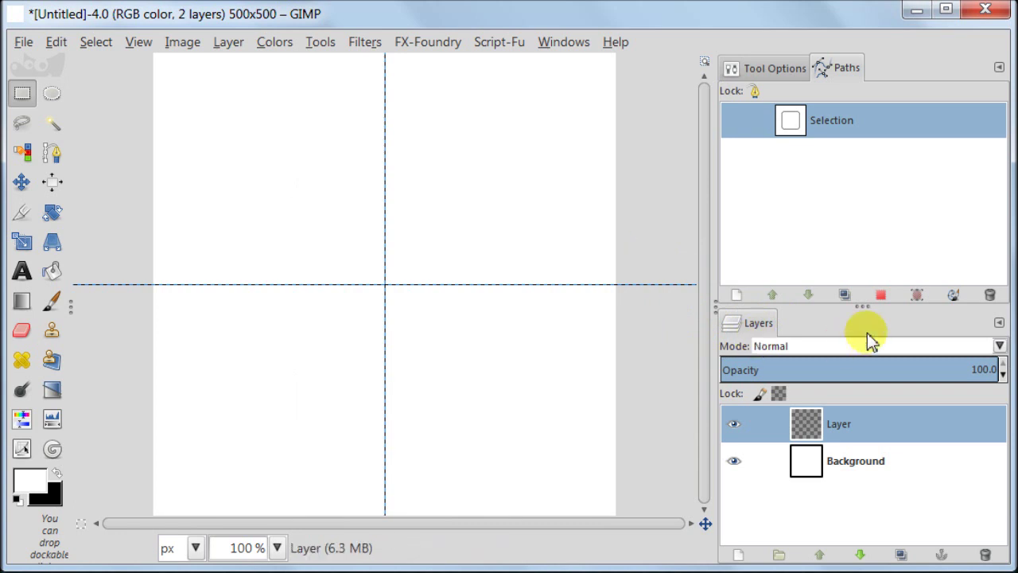
click(883, 299)
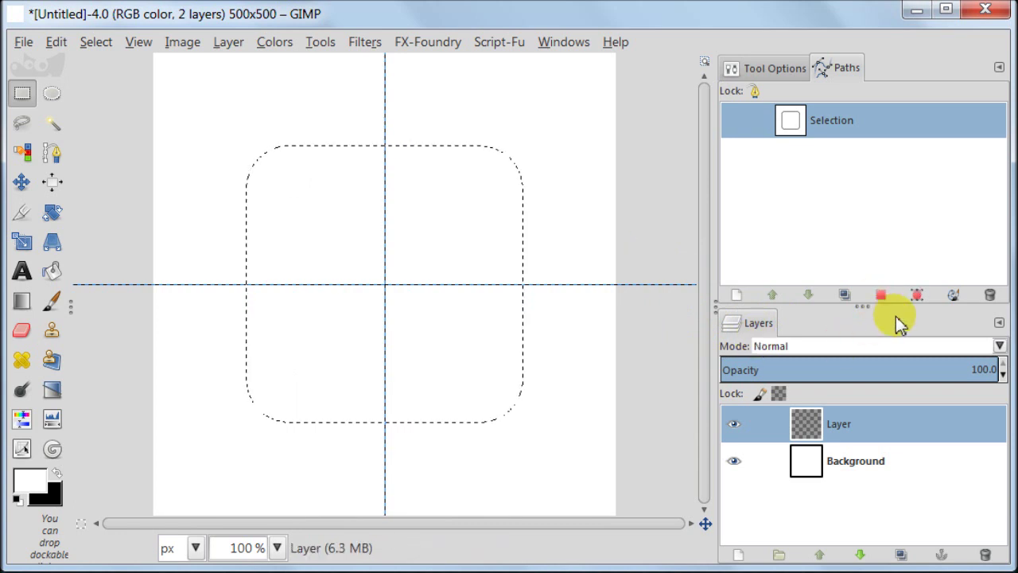
- Set the foreground color to the red d70000
click(30, 487)
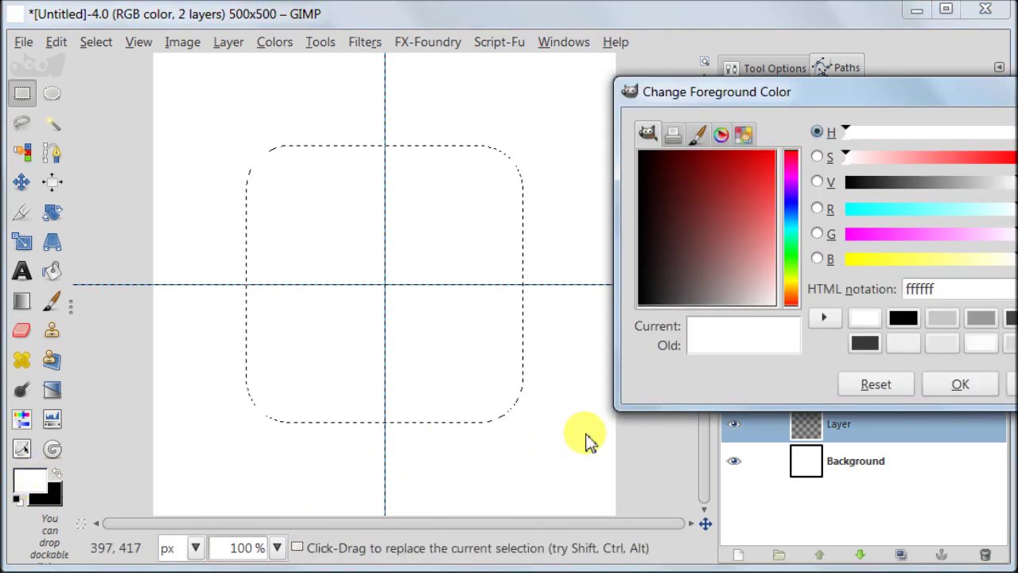
text(d70000)
key(Return)
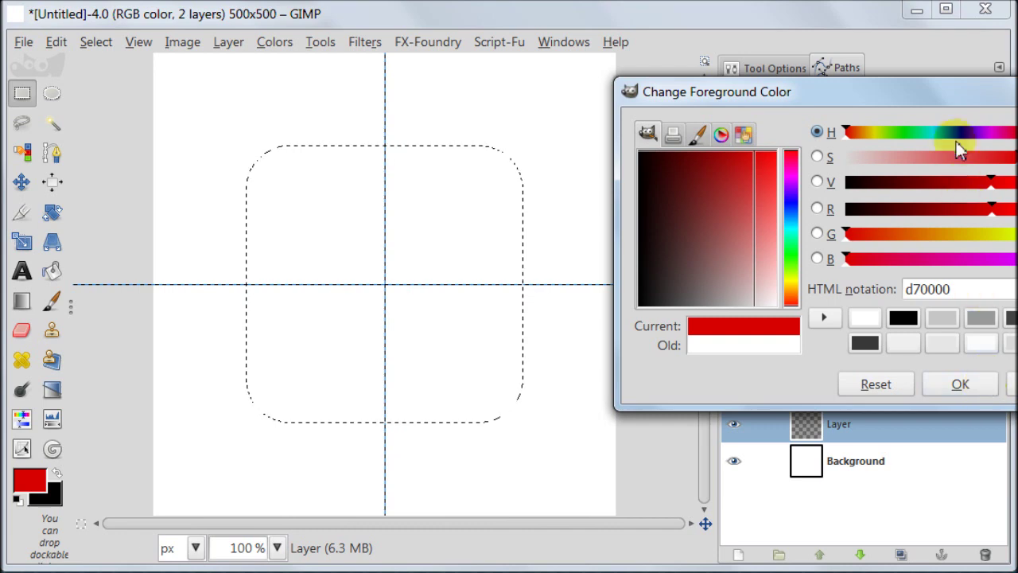
drag(957, 88, 834, 73)
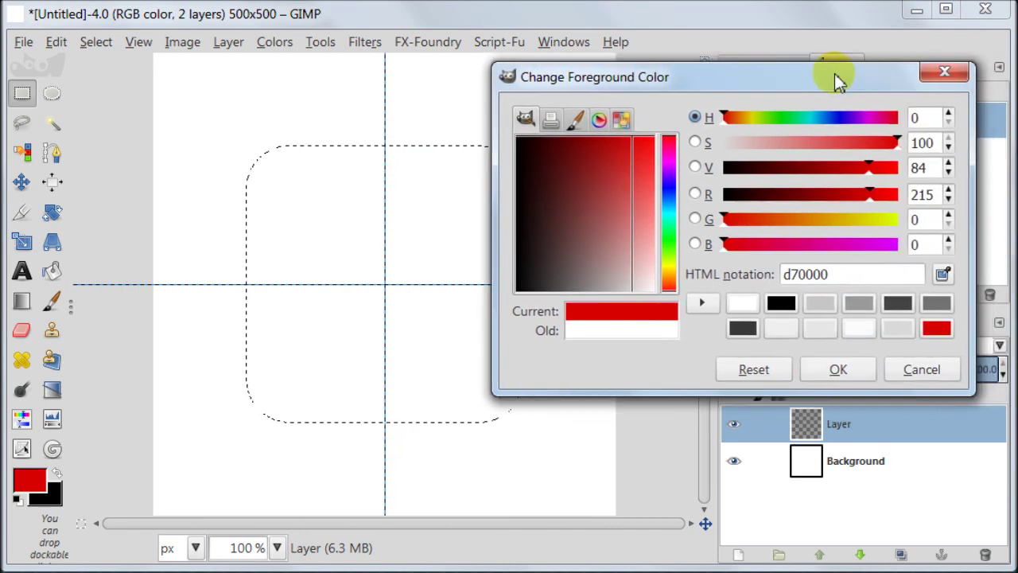
click(863, 372)
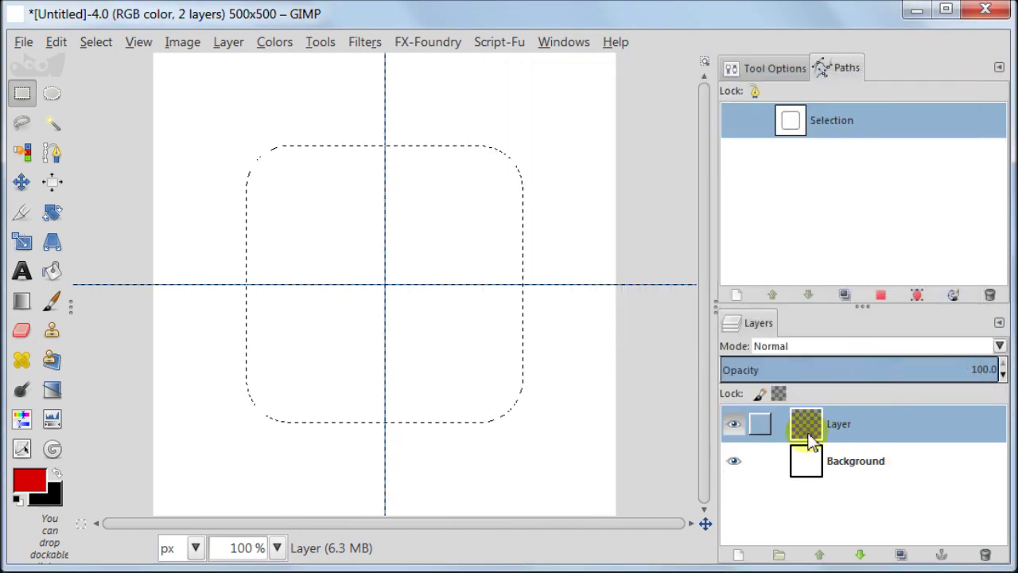
- Fill the whole rounded square selection with the red foreground color using Bucket Fill, and clear the selection
click(50, 270)
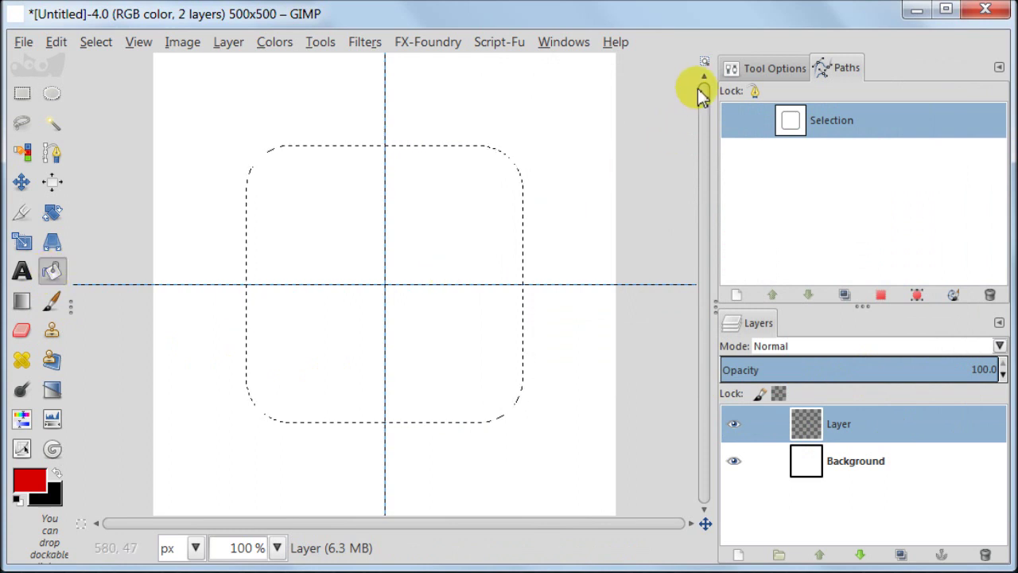
click(748, 68)
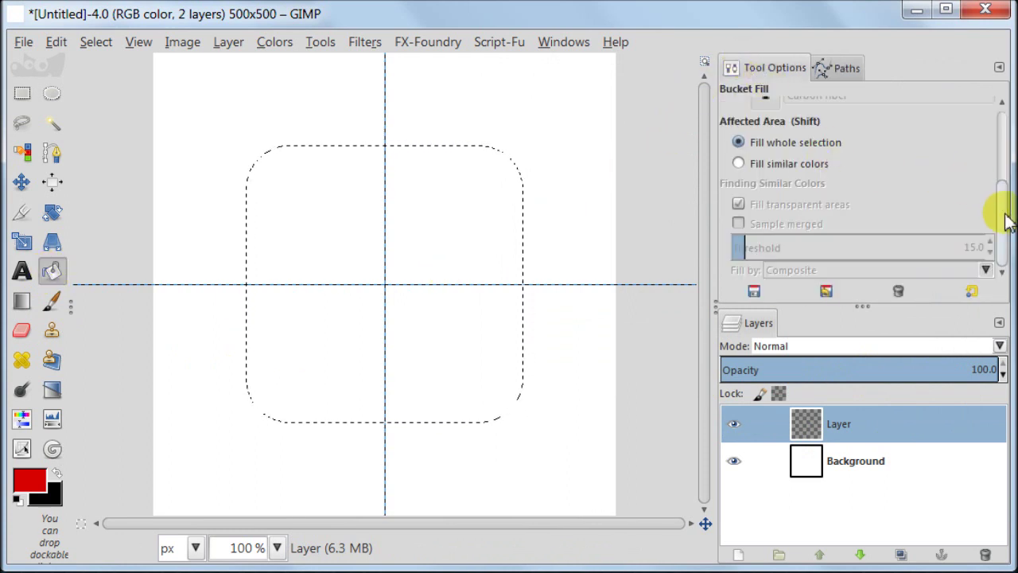
drag(1000, 216, 1001, 151)
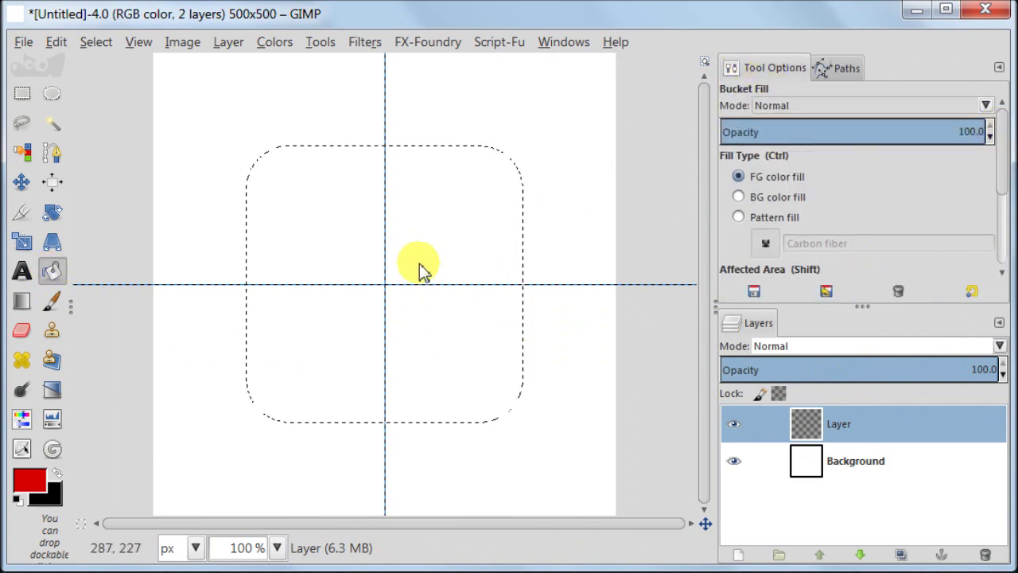
click(419, 268)
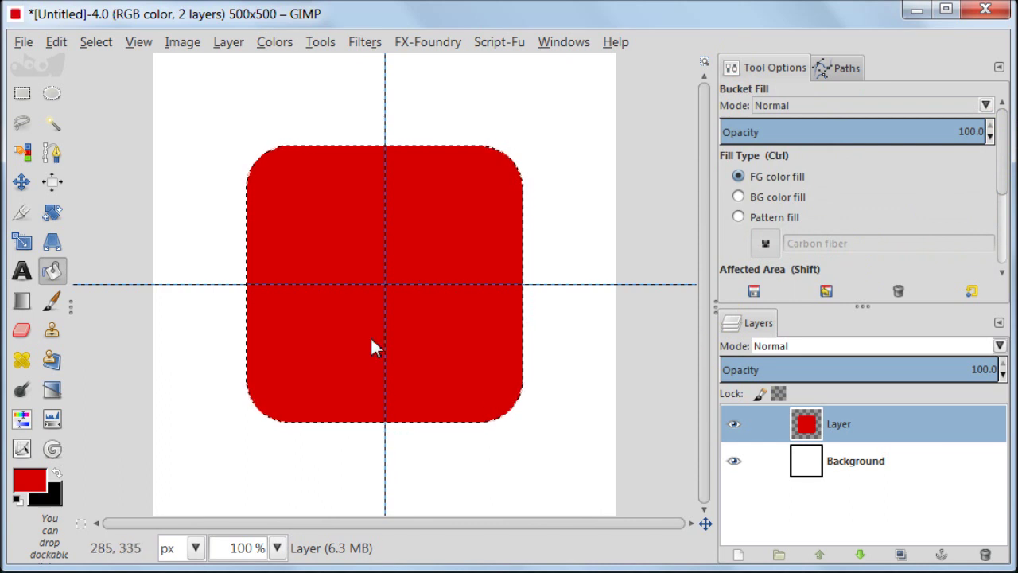
click(94, 42)
click(115, 89)
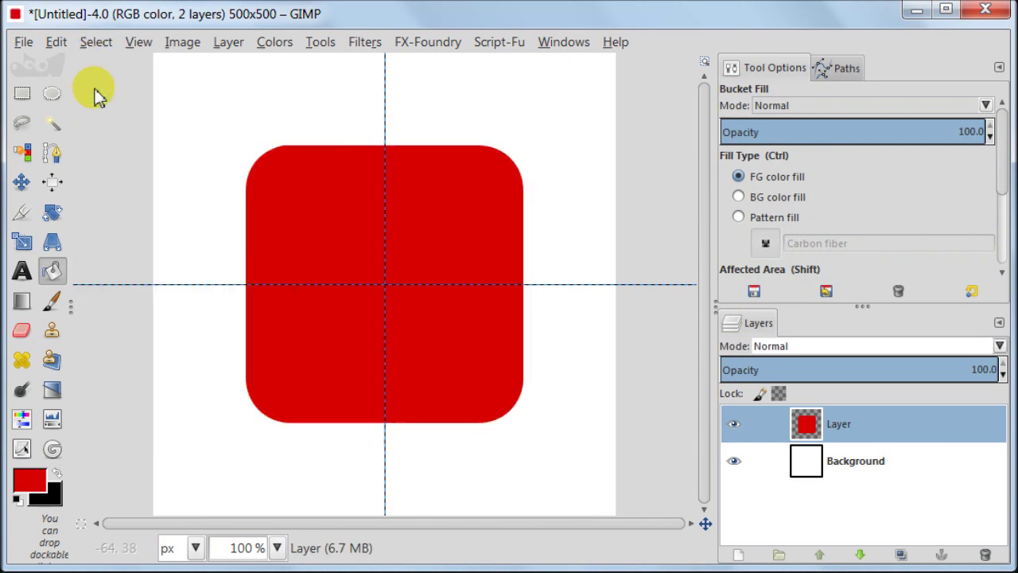
- Add a new transparent layer above the red rounded square's layer
click(845, 70)
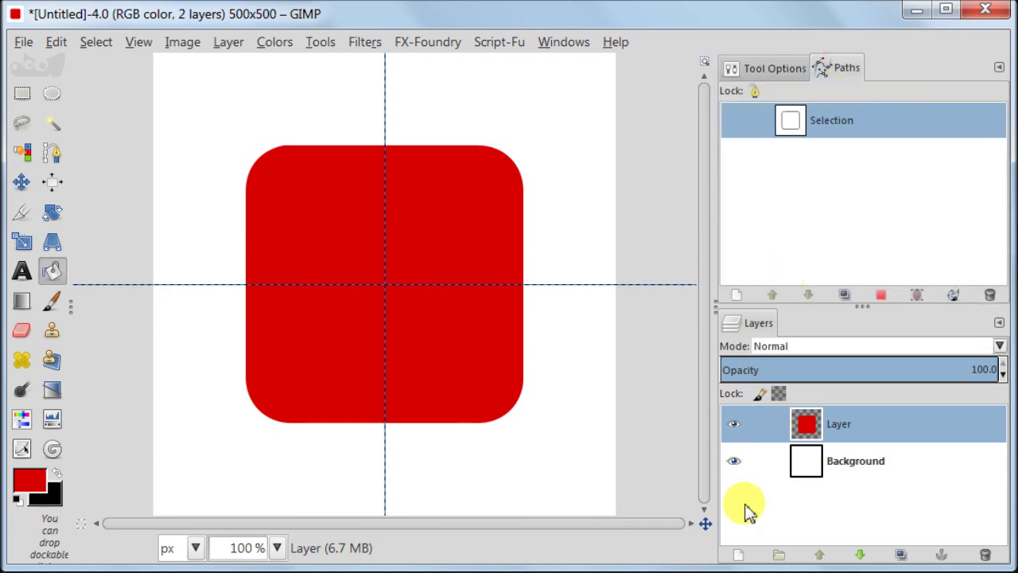
click(730, 555)
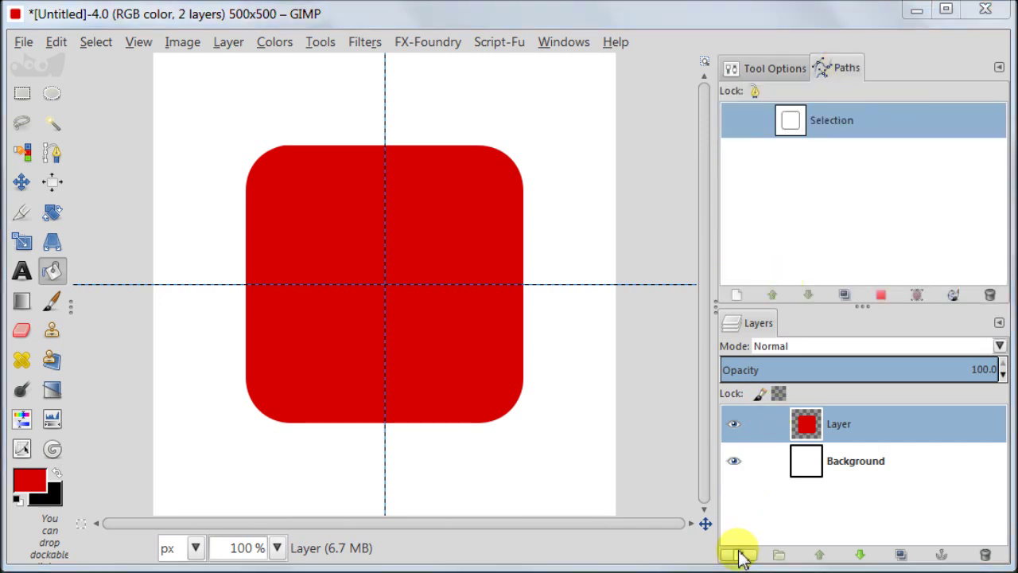
click(128, 318)
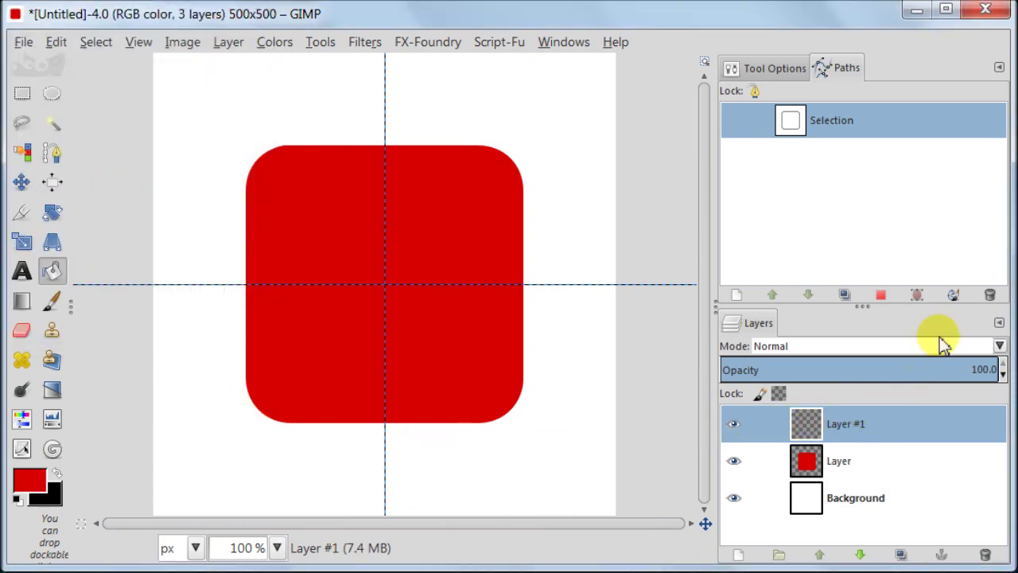
- Set the foreground color to the dark gray 474747
click(33, 488)
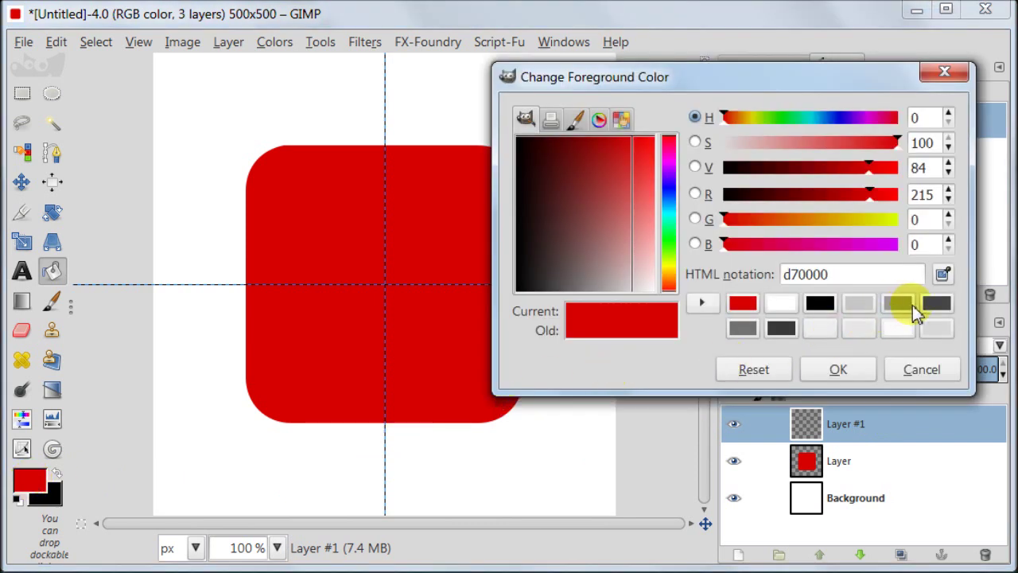
click(783, 329)
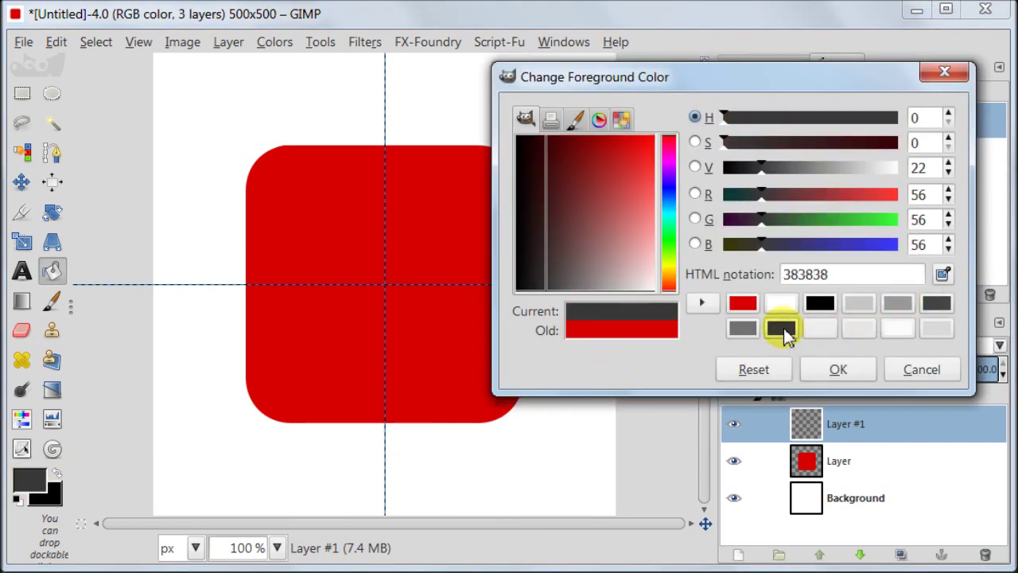
drag(551, 288, 555, 306)
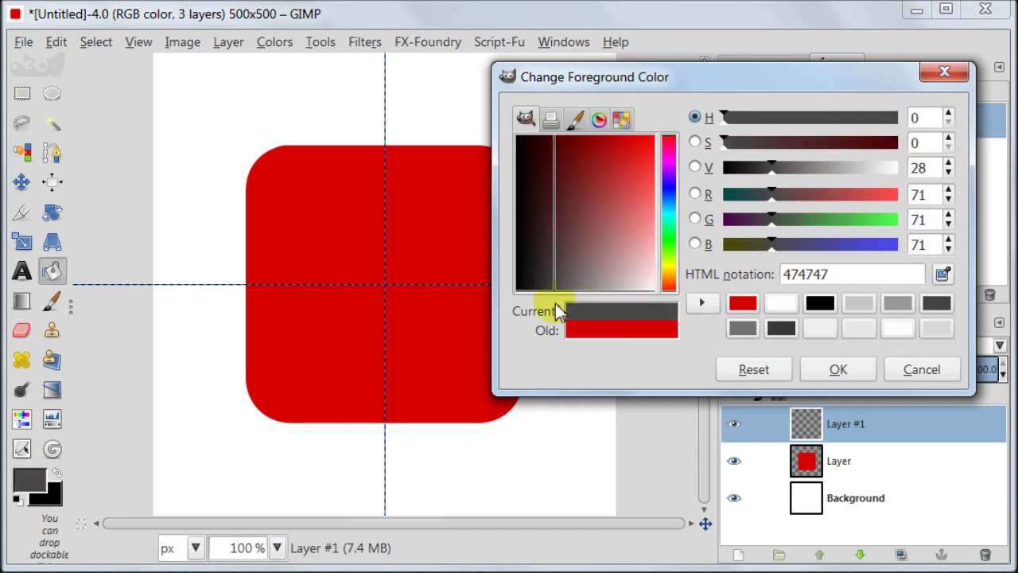
click(839, 370)
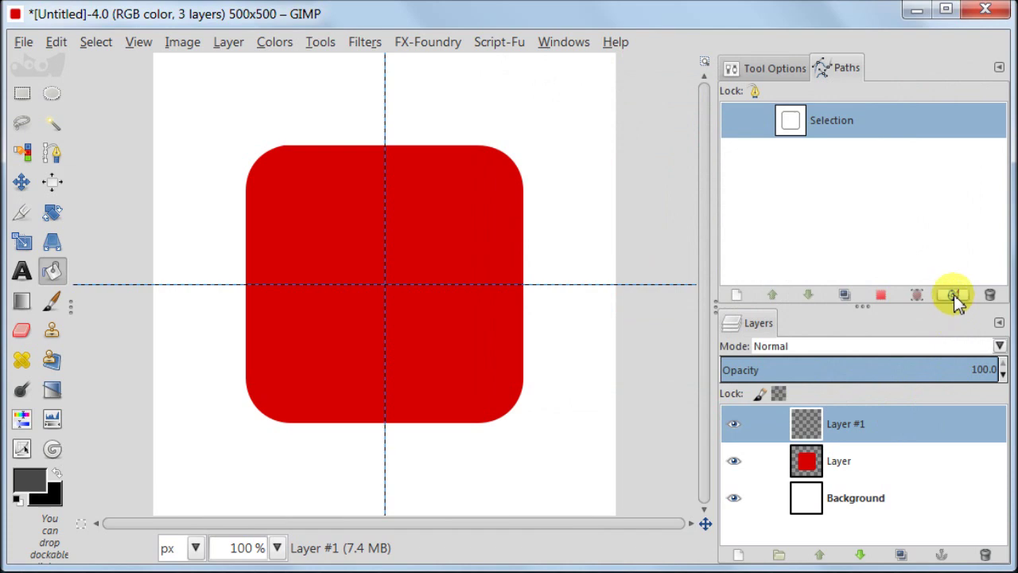
- Stroke the rounded square path on the new layer with a 3 px solid color line
click(953, 294)
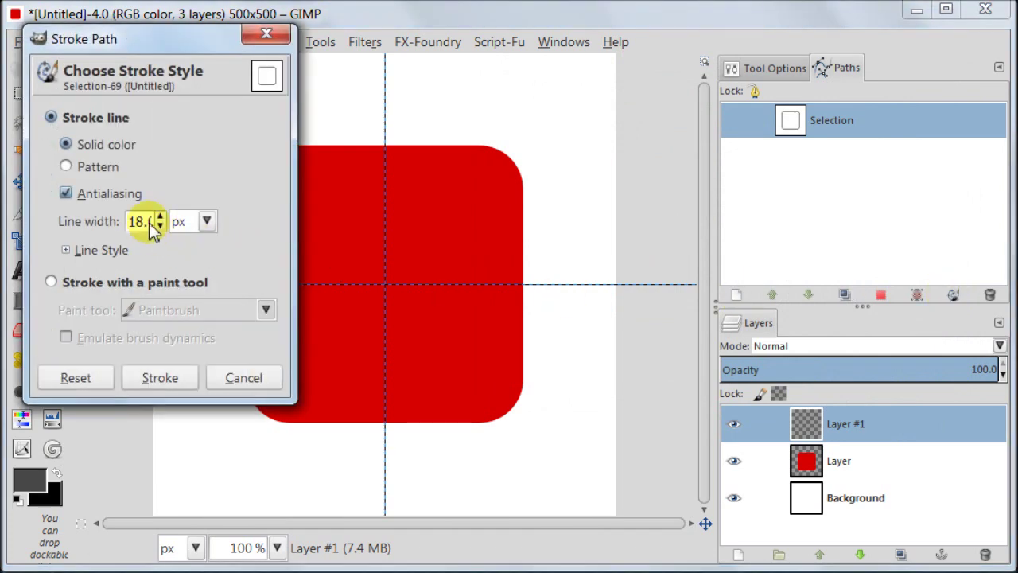
drag(132, 224, 163, 228)
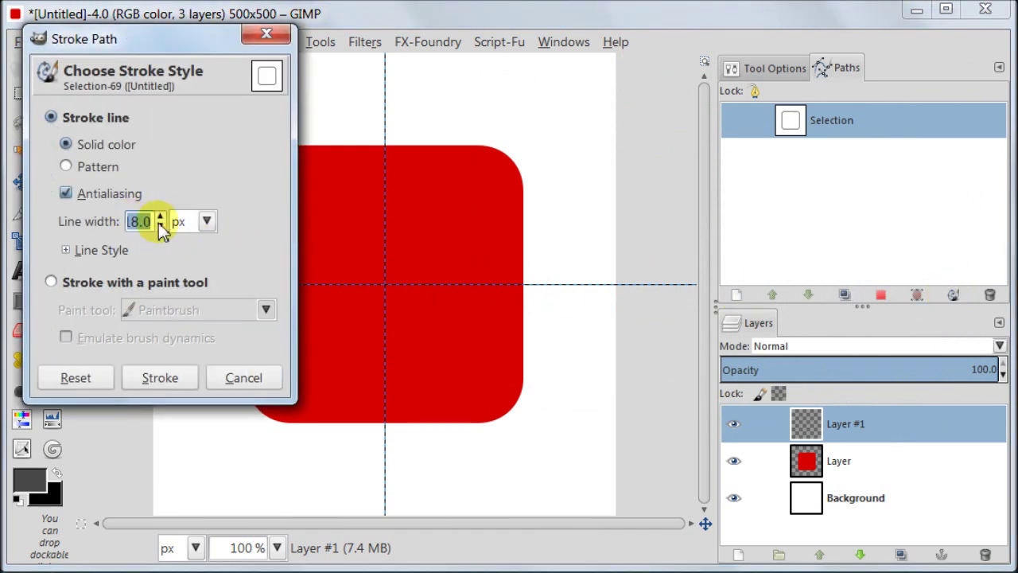
text(3.0)
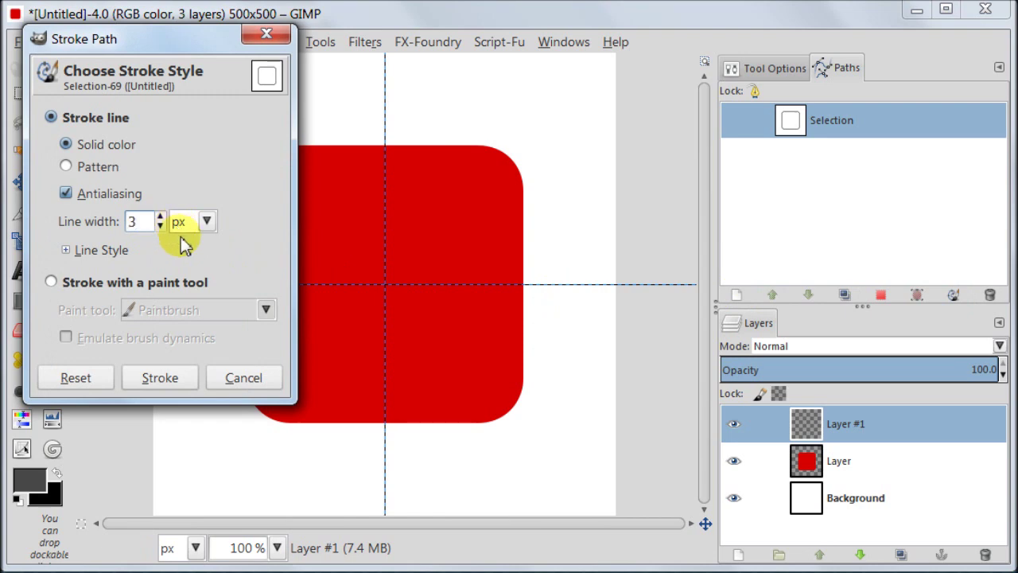
click(165, 378)
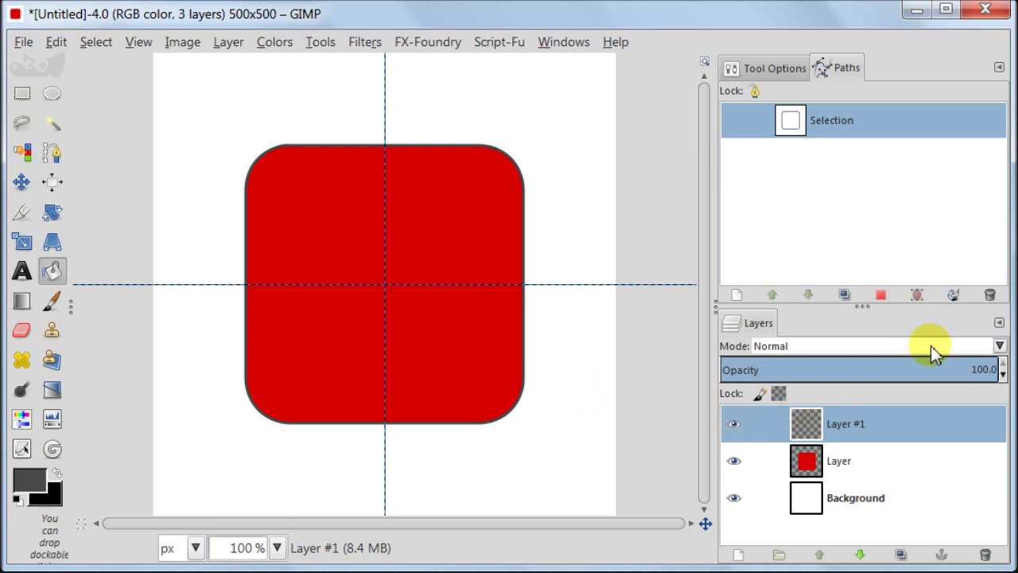
- Grow a selection made from the rounded square path by 6 px and save it as a new path
click(881, 296)
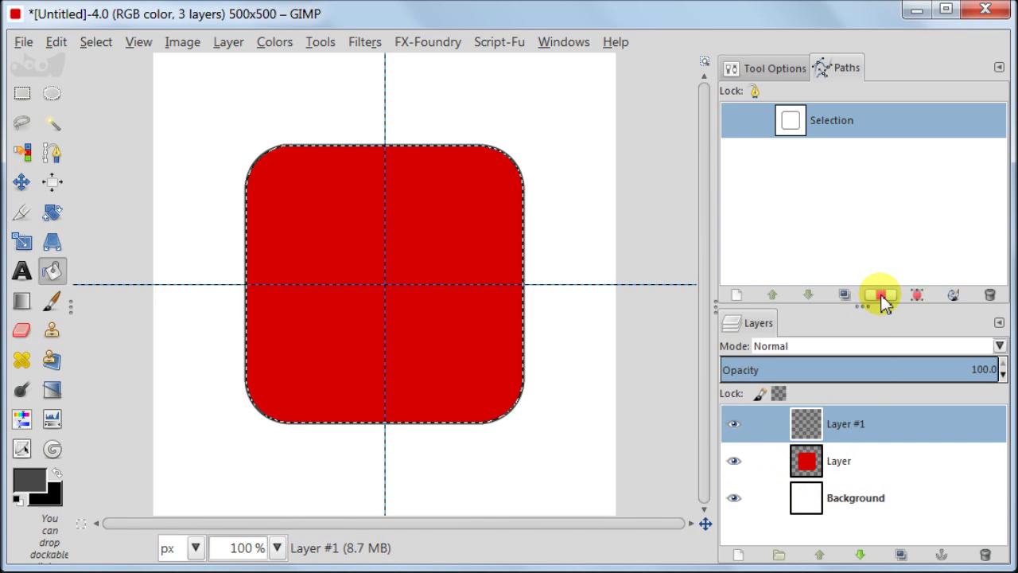
click(93, 45)
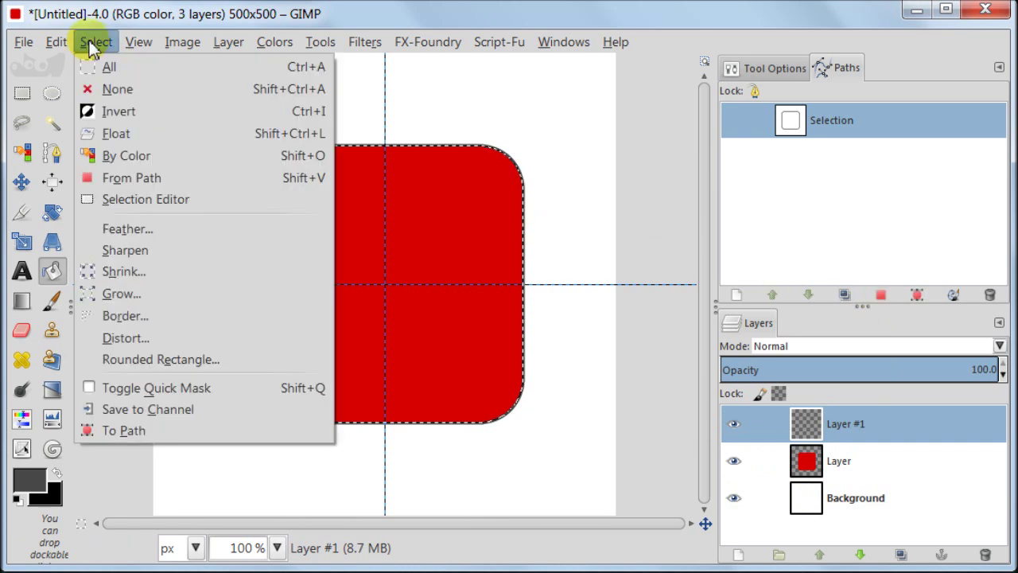
click(111, 293)
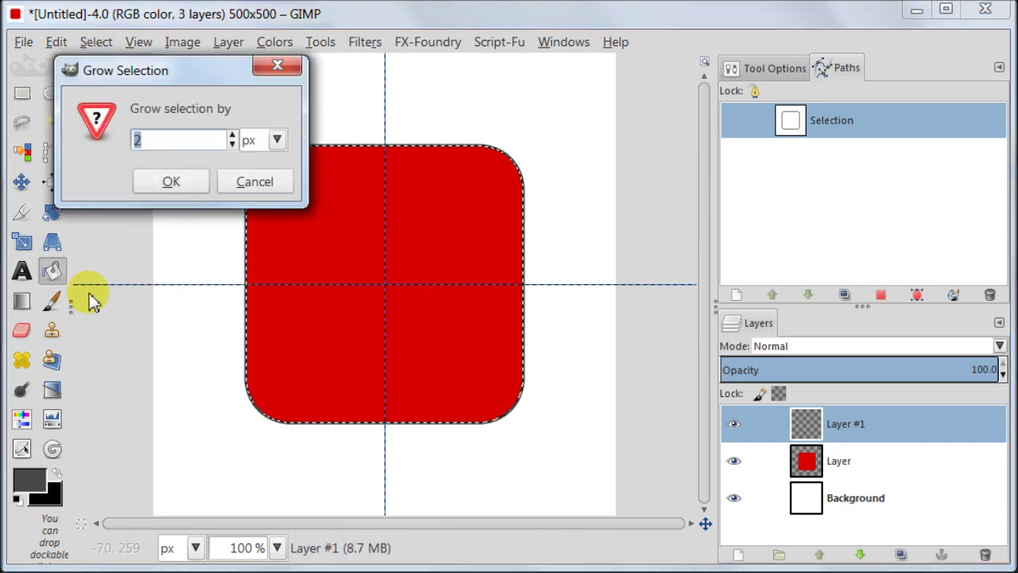
text(6)
click(191, 179)
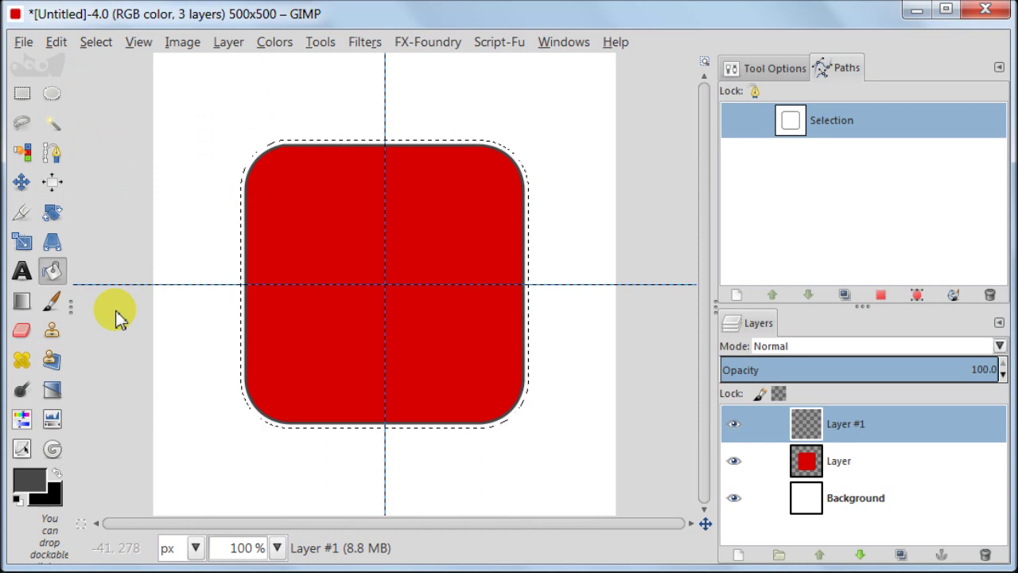
click(917, 297)
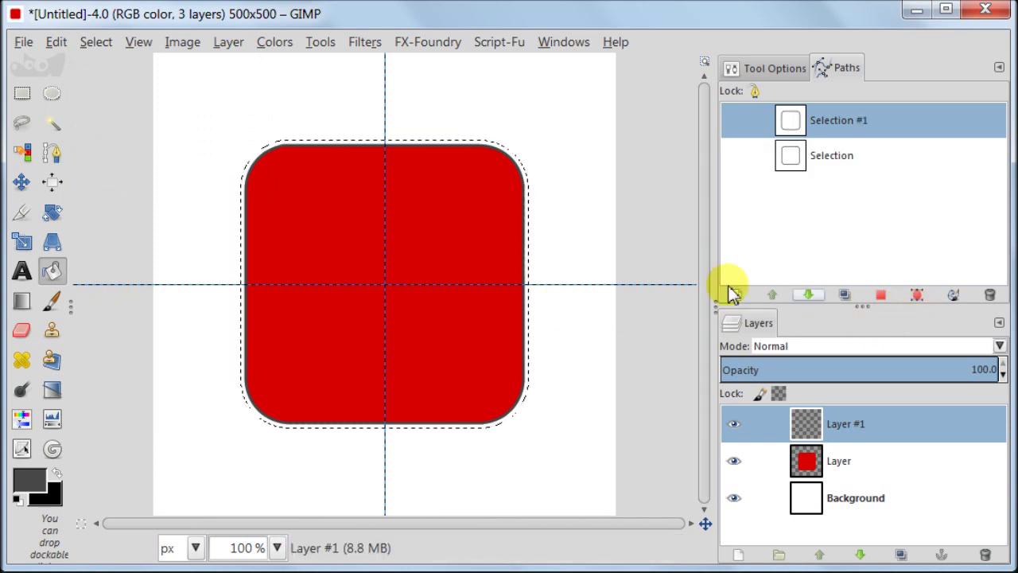
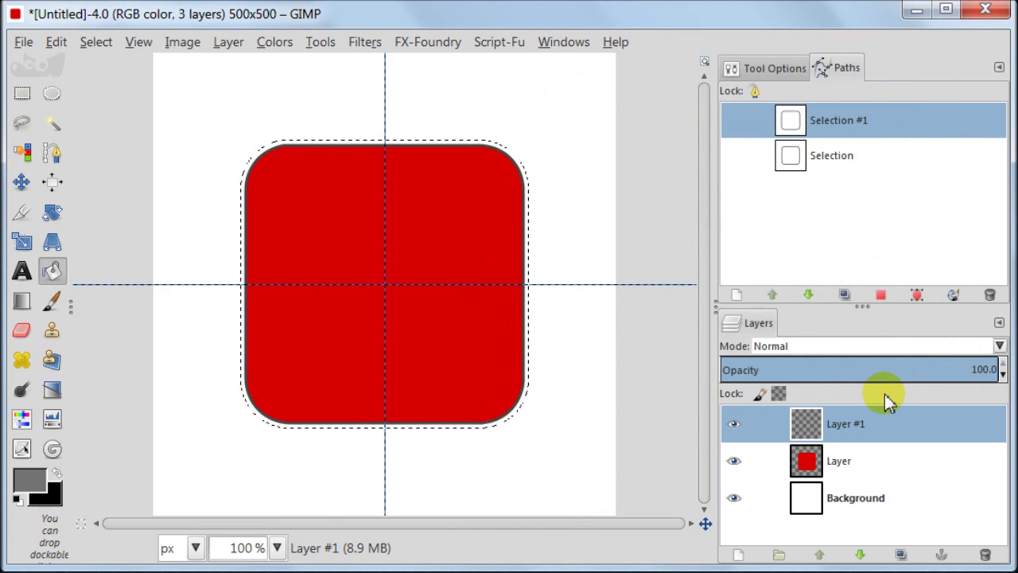
- Add a transparent layer directly above Background and fill the grown selection on it with the gray foreground color
click(737, 556)
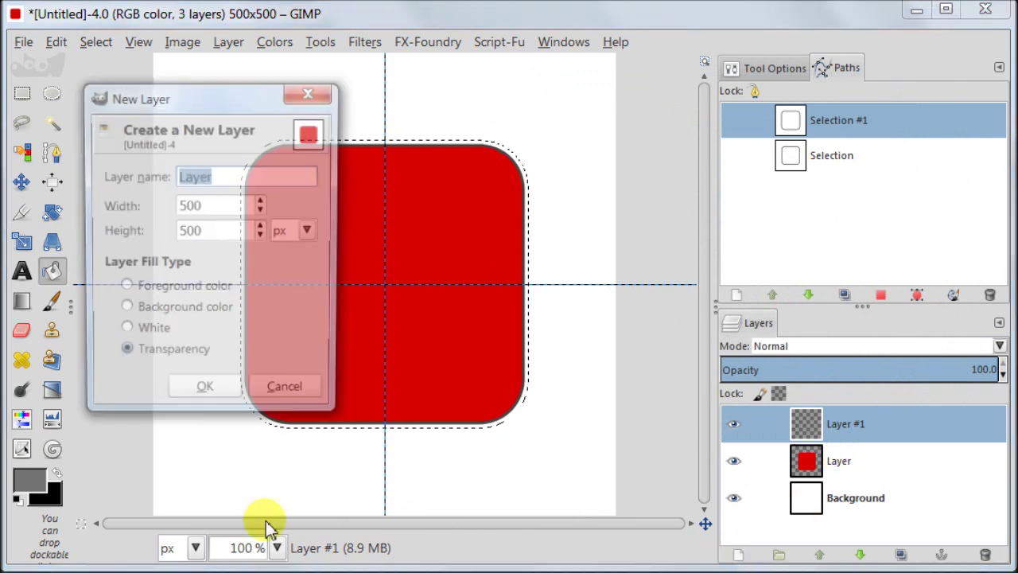
click(183, 397)
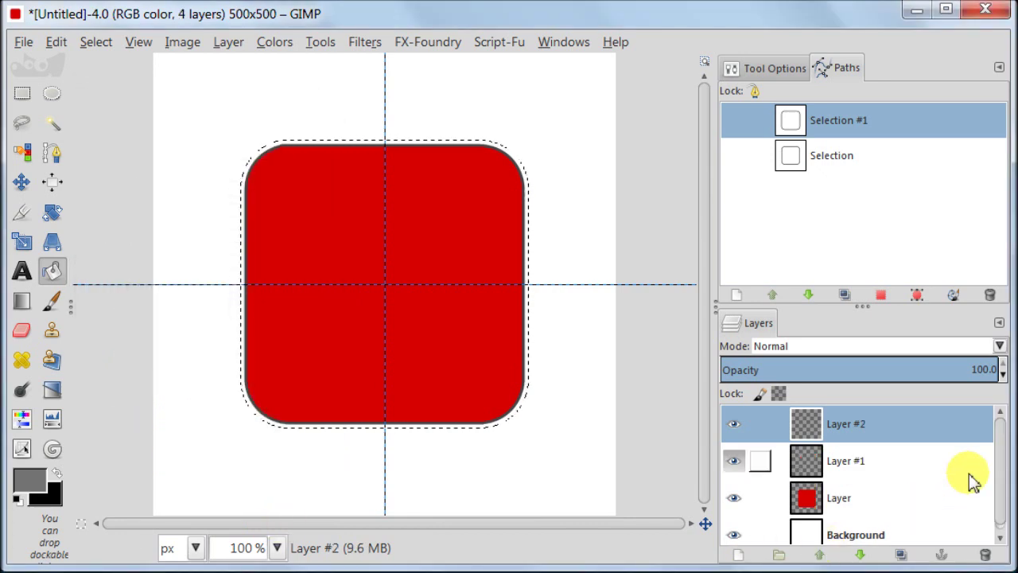
click(859, 555)
click(859, 555)
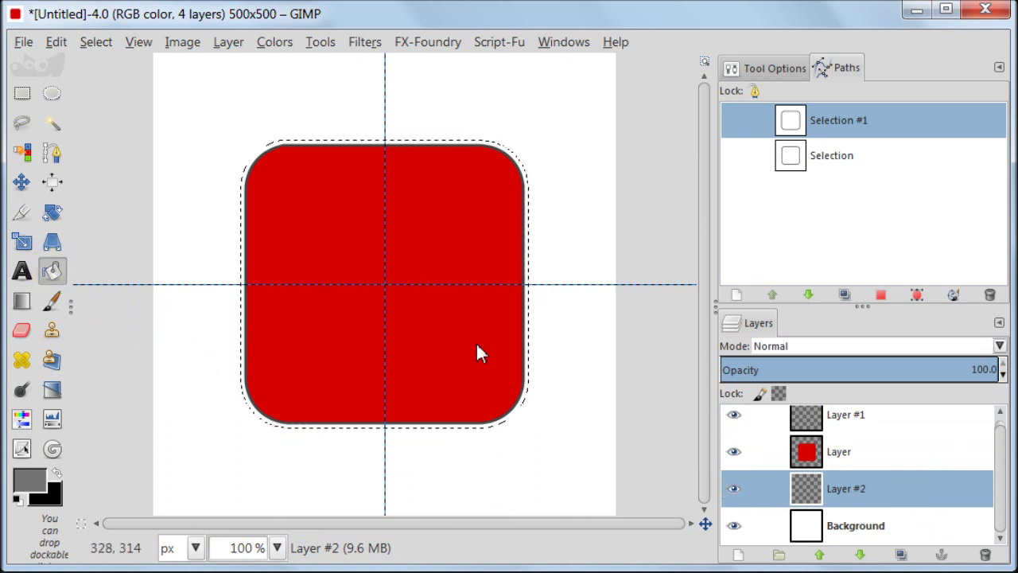
click(447, 372)
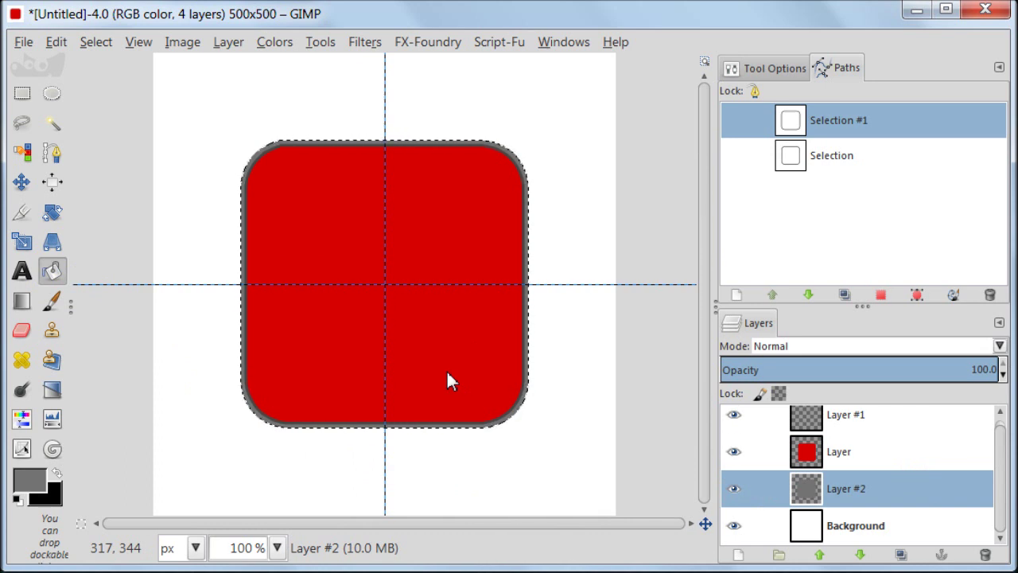
- Grow the current rounded square selection by 1 px
click(95, 44)
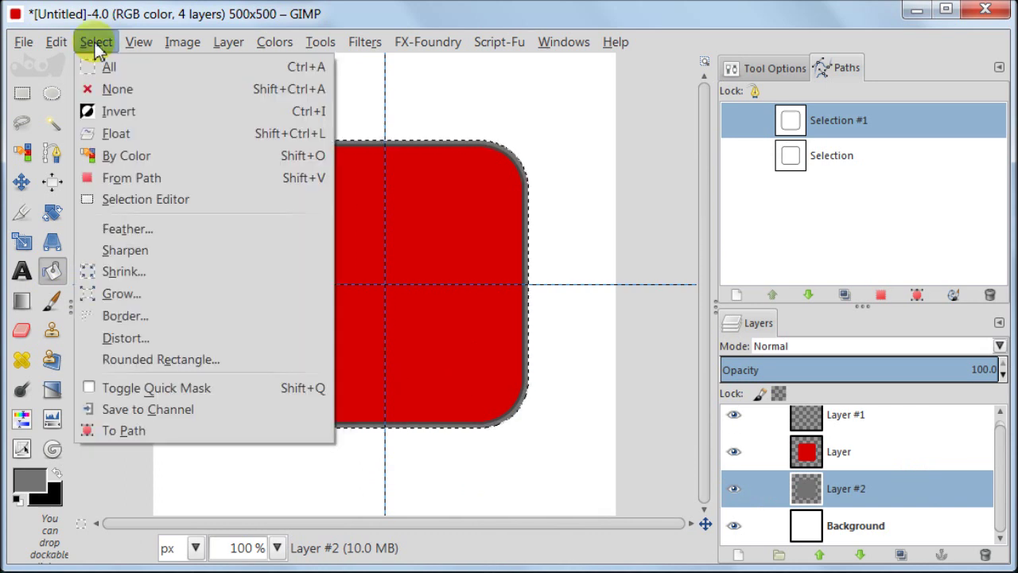
click(101, 292)
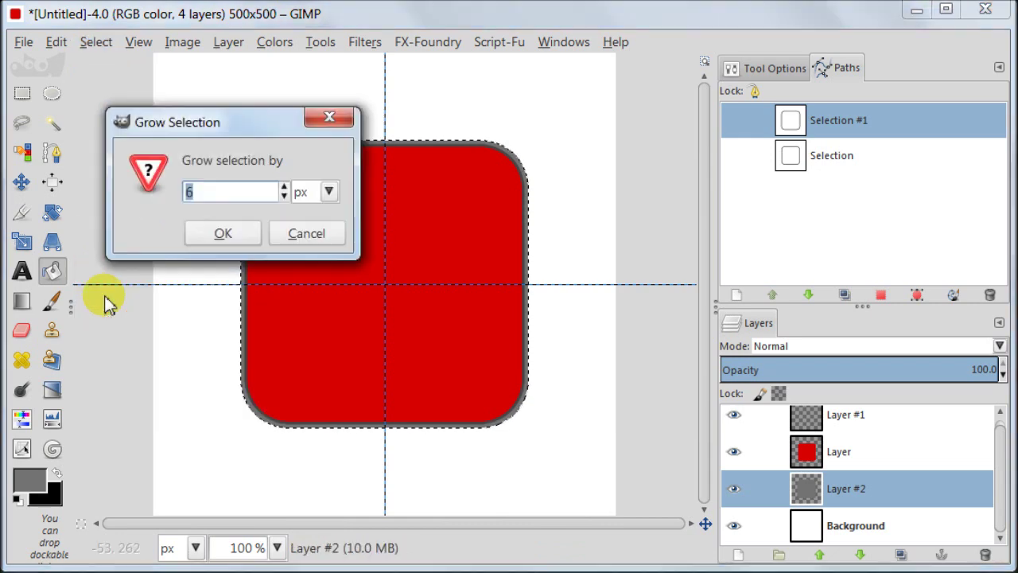
text(1)
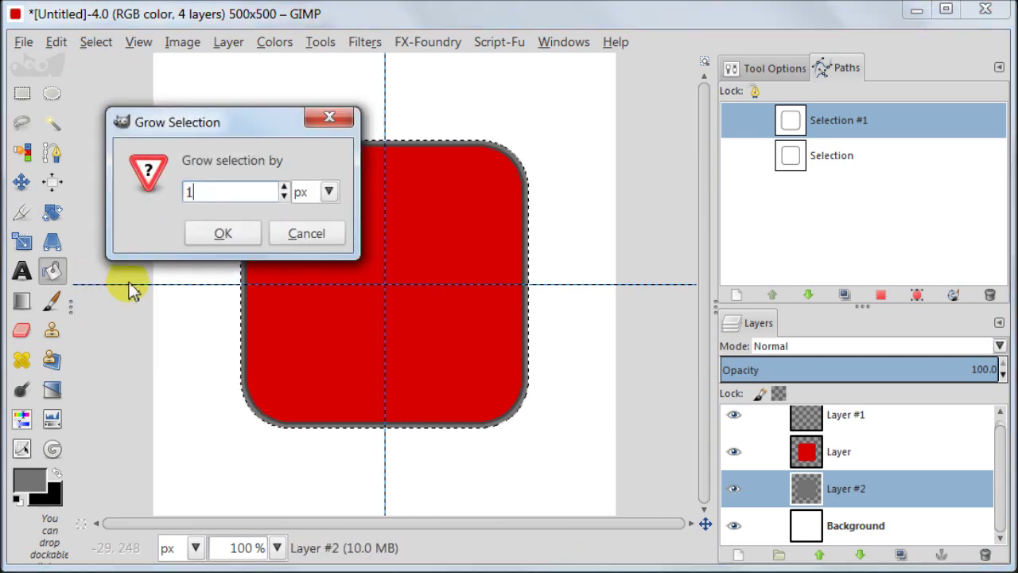
click(222, 233)
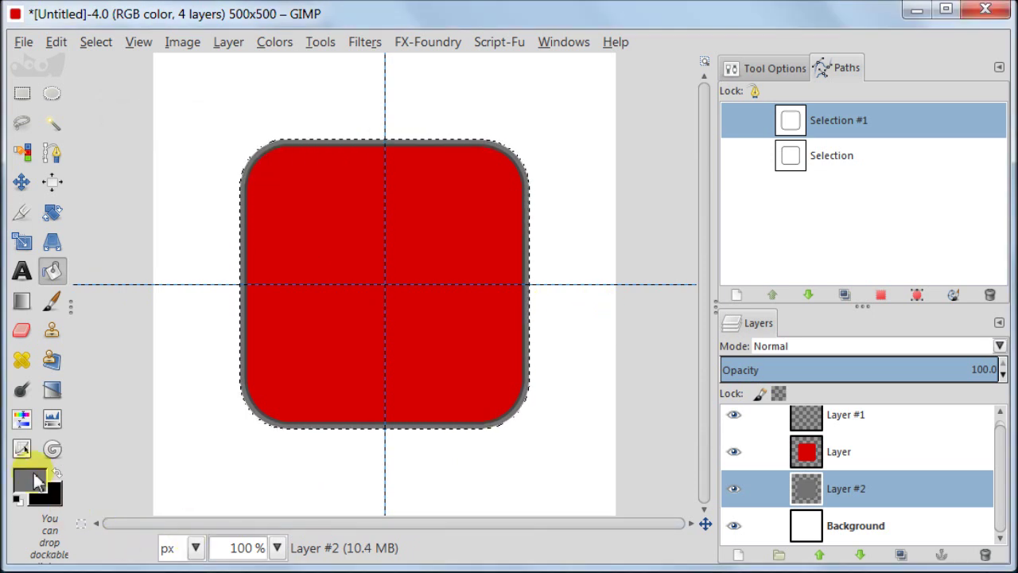
- Set the foreground color to white ffffff
click(35, 481)
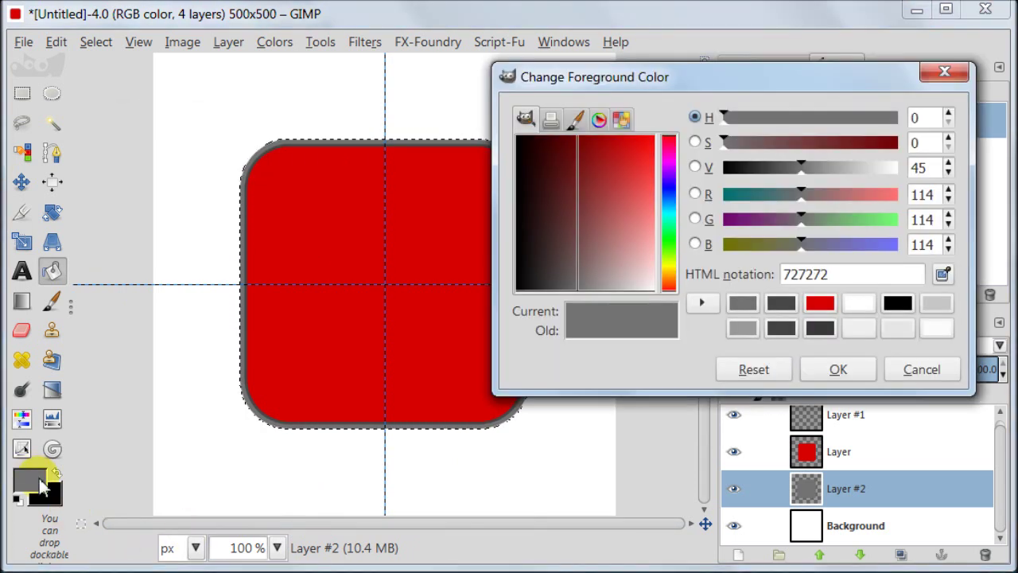
click(857, 305)
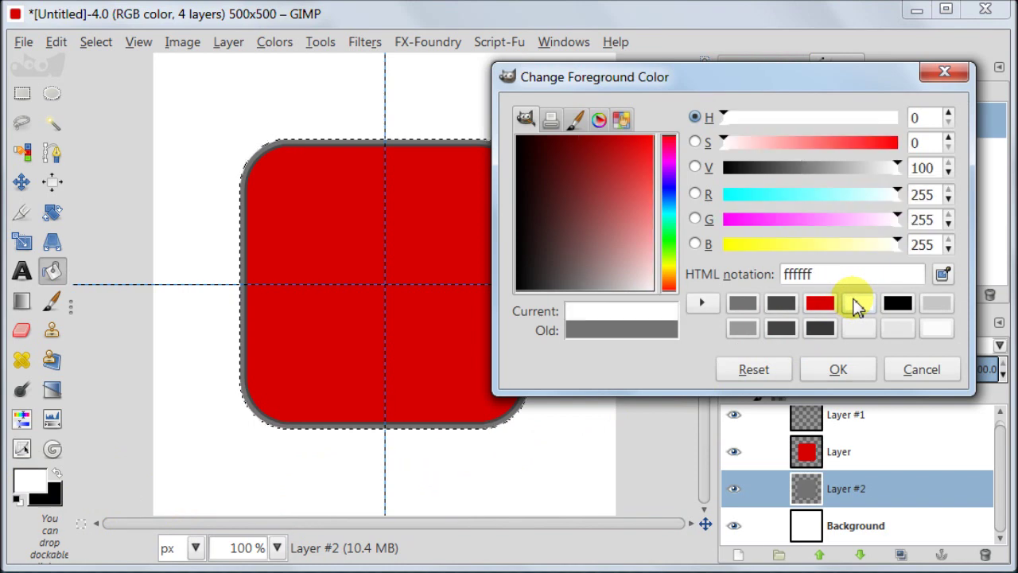
click(857, 374)
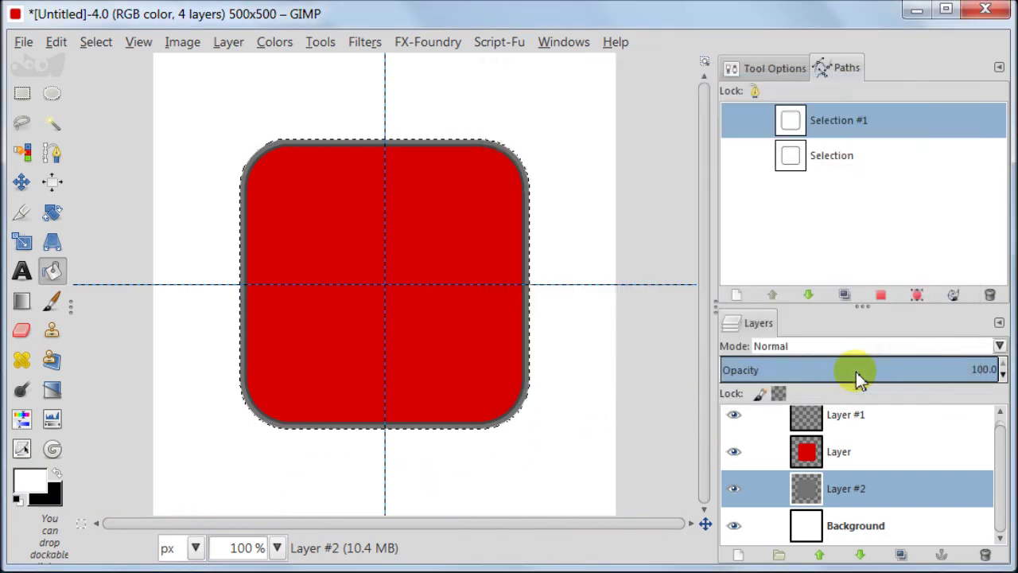
- Set up the Blend tool with the FG to Transparent gradient, Bi-linear shape and Overlay mode
click(783, 68)
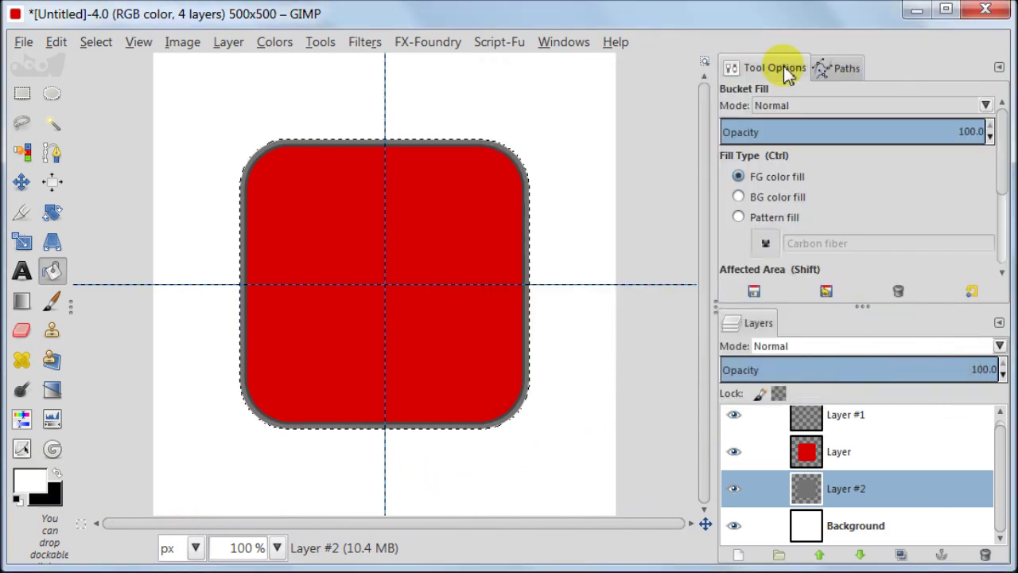
click(21, 301)
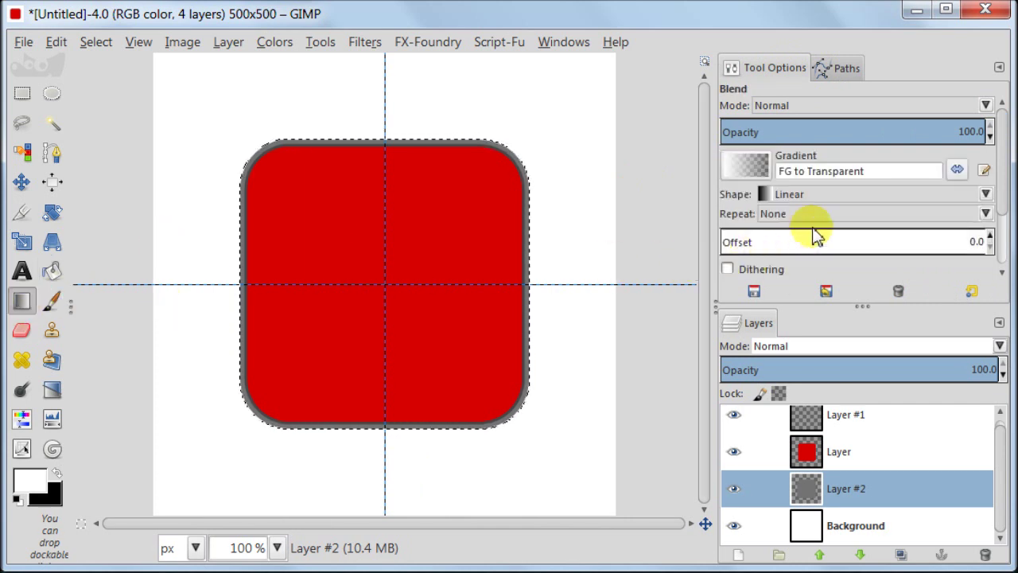
click(805, 193)
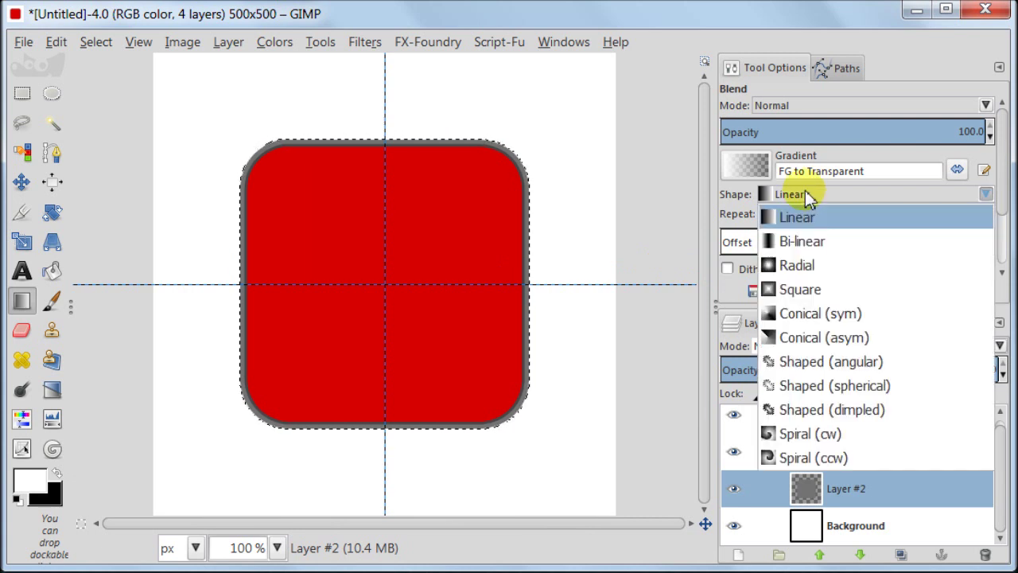
click(801, 241)
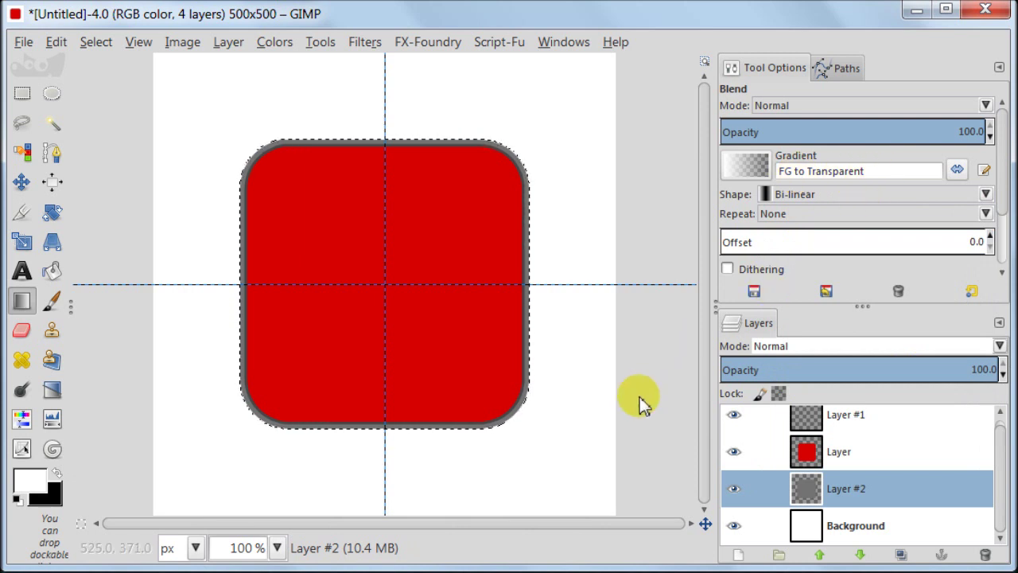
click(816, 107)
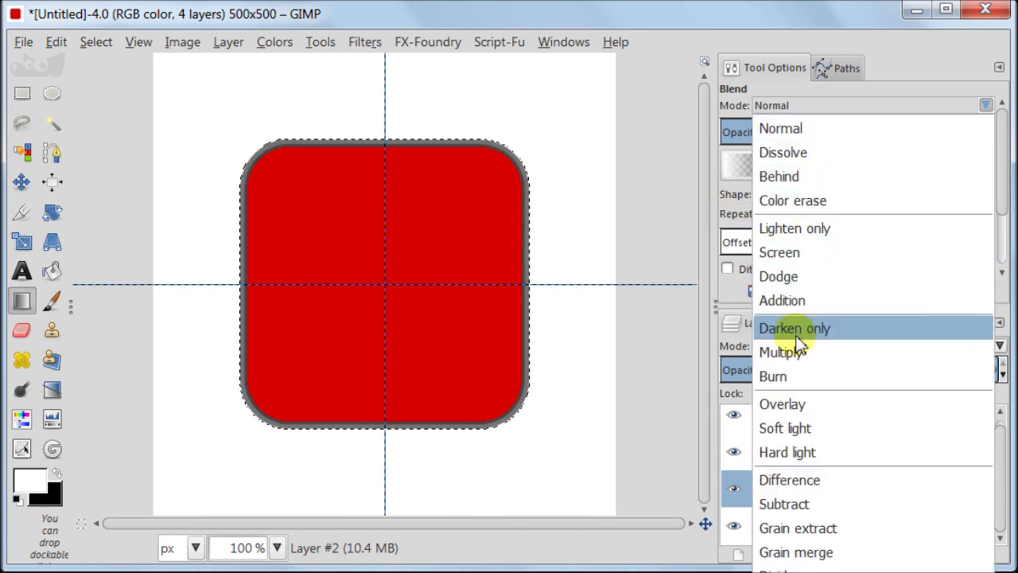
click(791, 406)
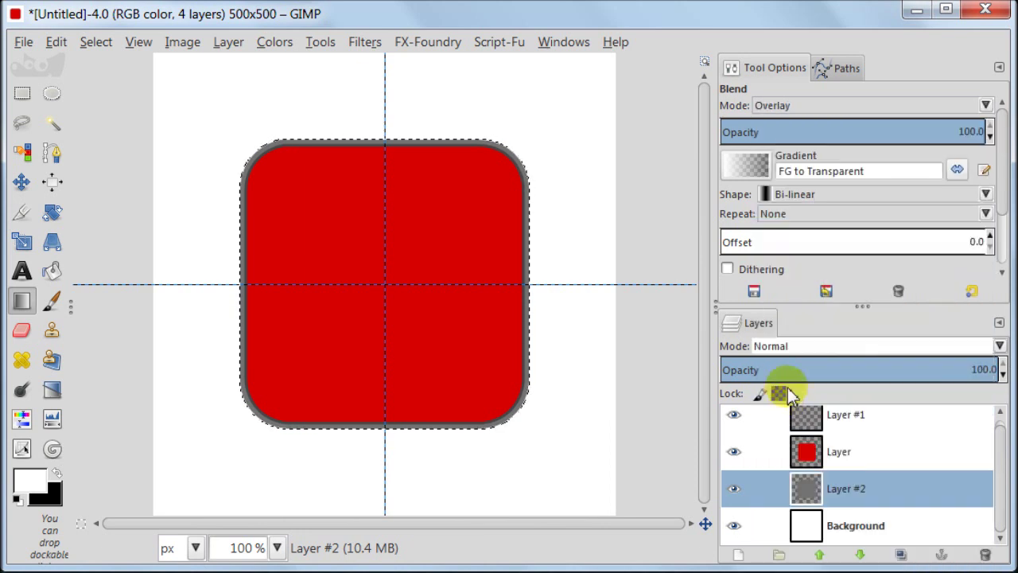
- Apply the gradient three times on Layer #2 from the guide intersection to the square's lower-right corner, and clear the selection
drag(385, 284, 517, 422)
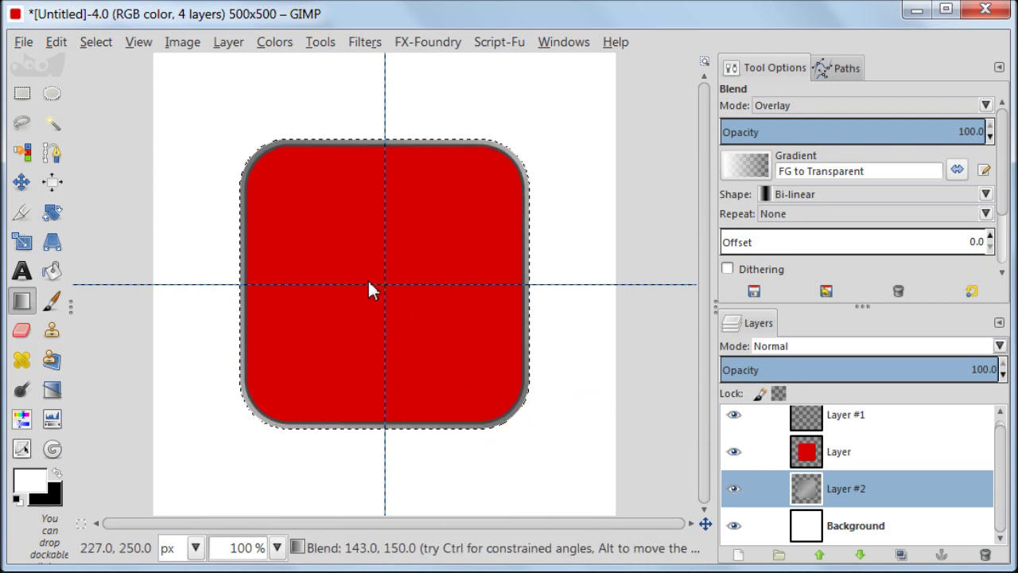
drag(385, 286, 530, 416)
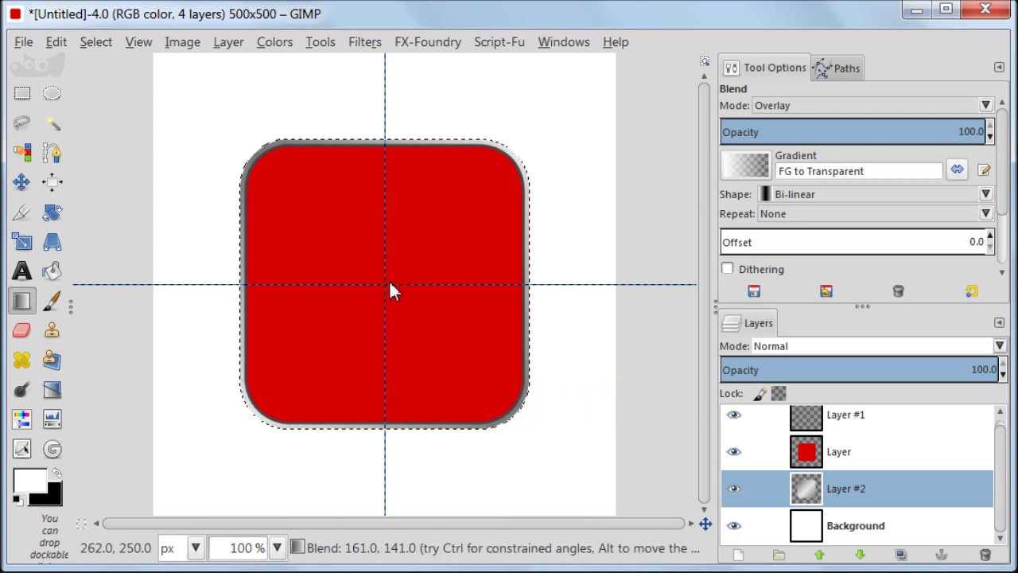
drag(385, 285, 519, 425)
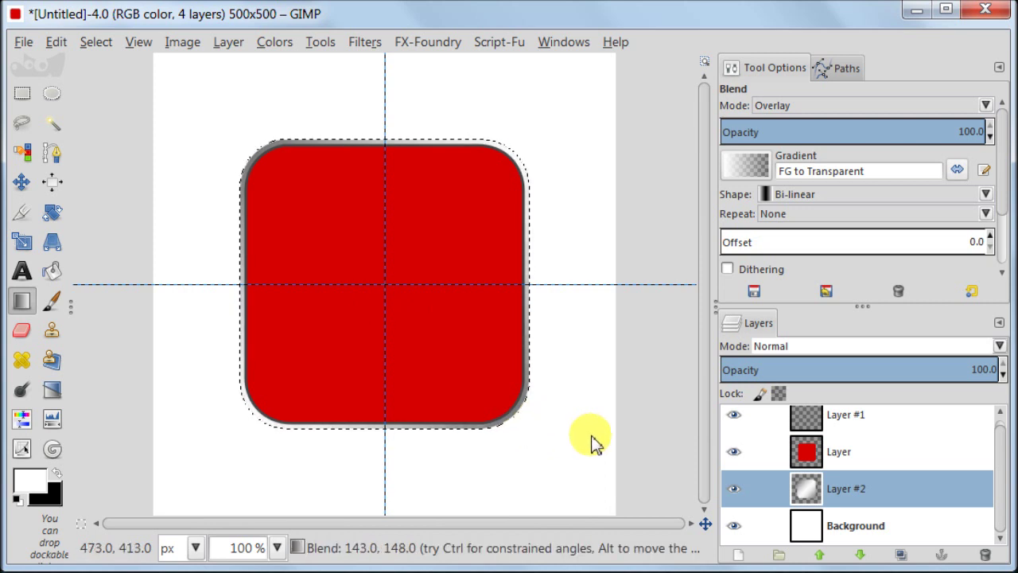
click(94, 44)
click(99, 88)
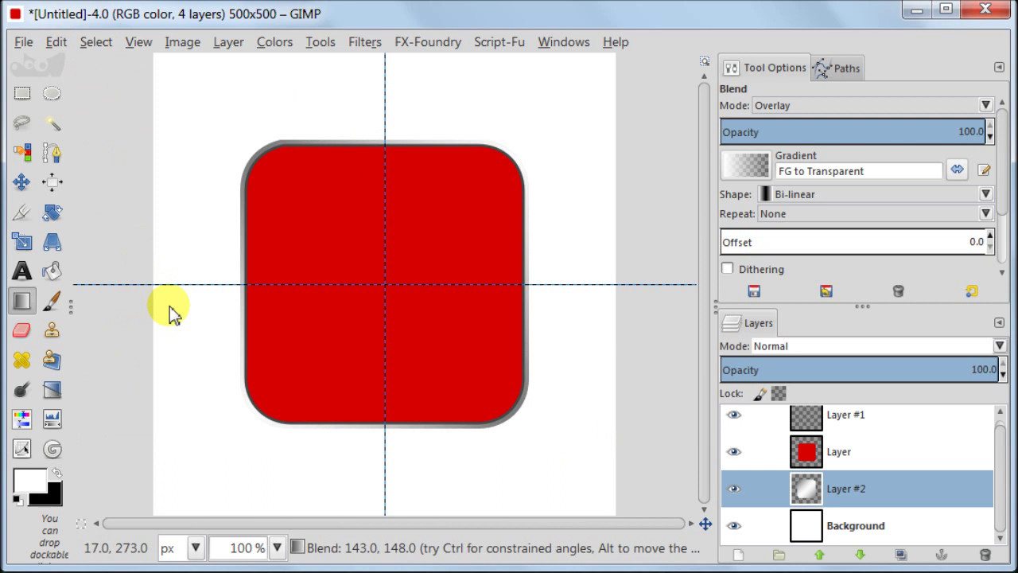
- Add a 500 × 500 px transparent layer directly above Background
click(799, 526)
click(737, 554)
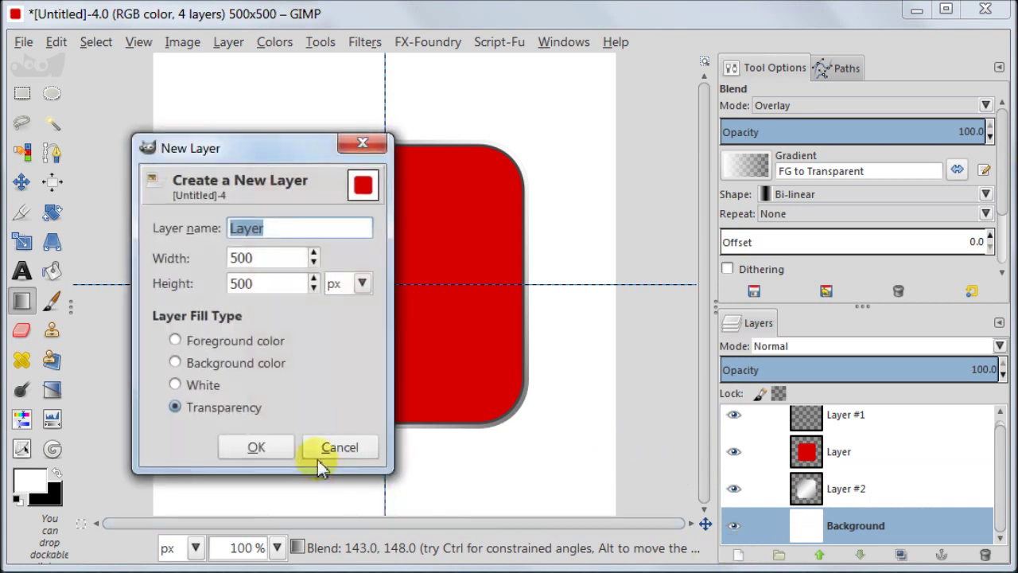
click(256, 444)
drag(999, 432, 999, 482)
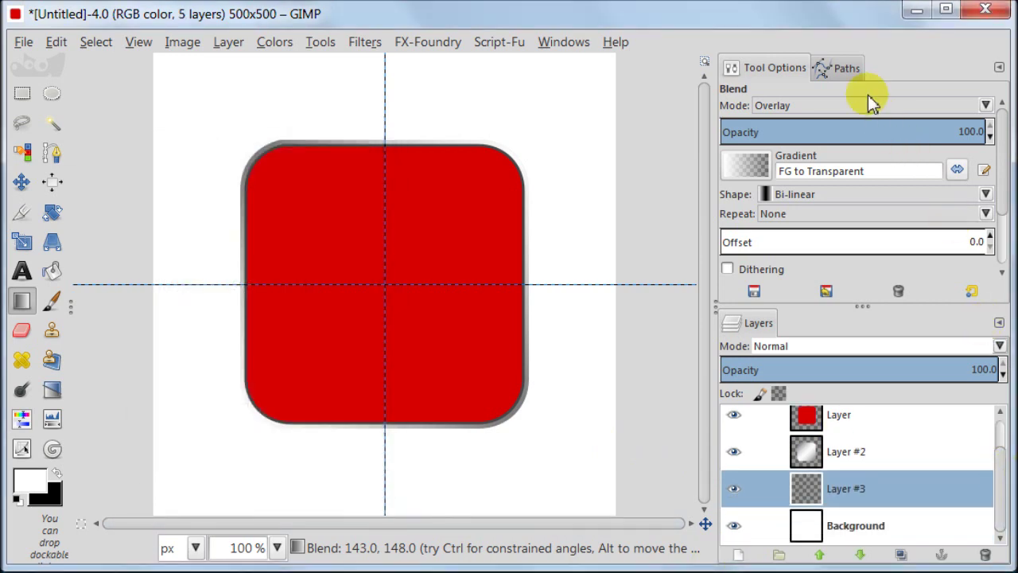
- Make a selection from the Selection #1 path, grow it by 10 px and save it as a new path
click(843, 70)
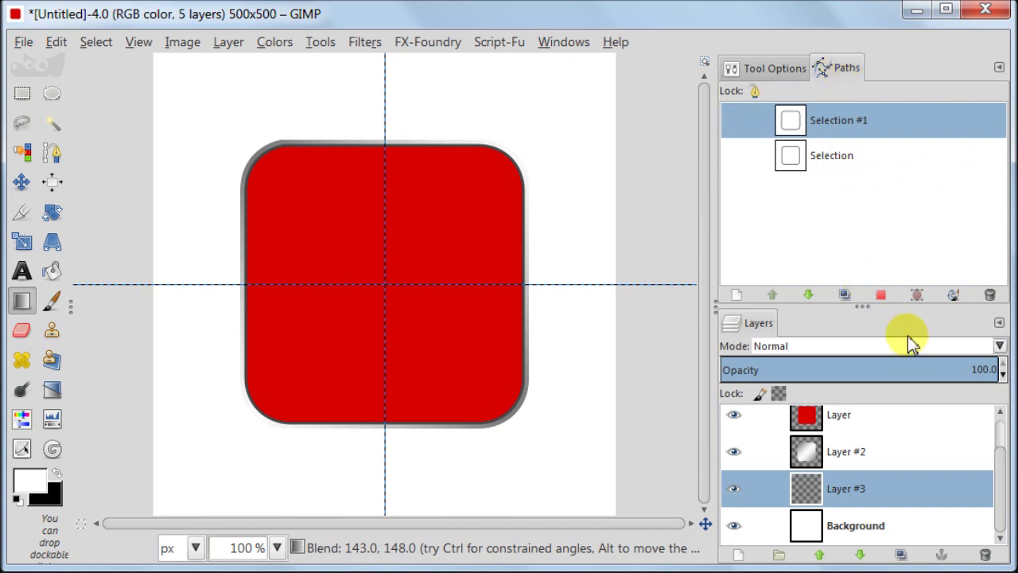
click(881, 294)
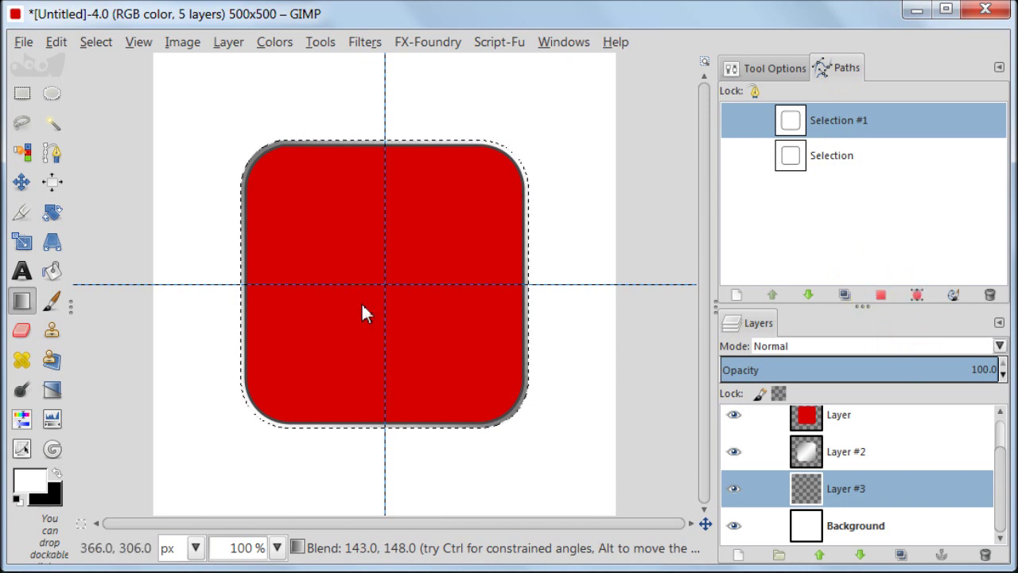
click(92, 43)
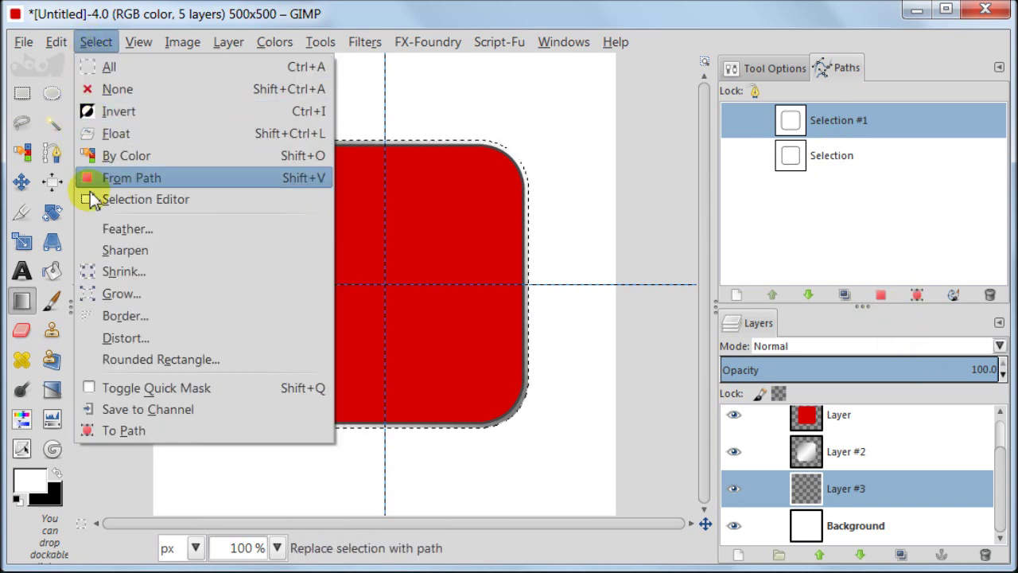
click(103, 294)
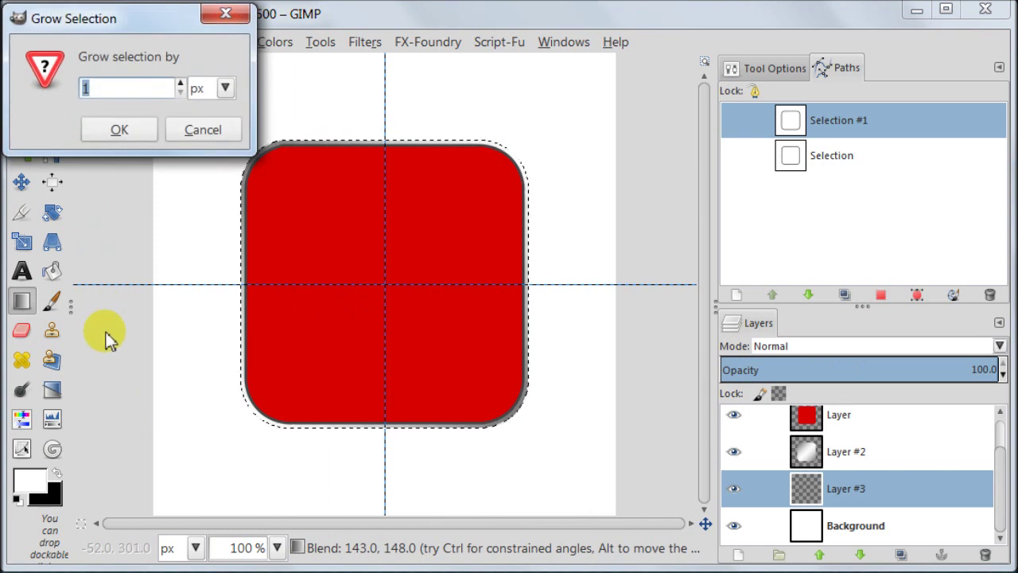
text(1)
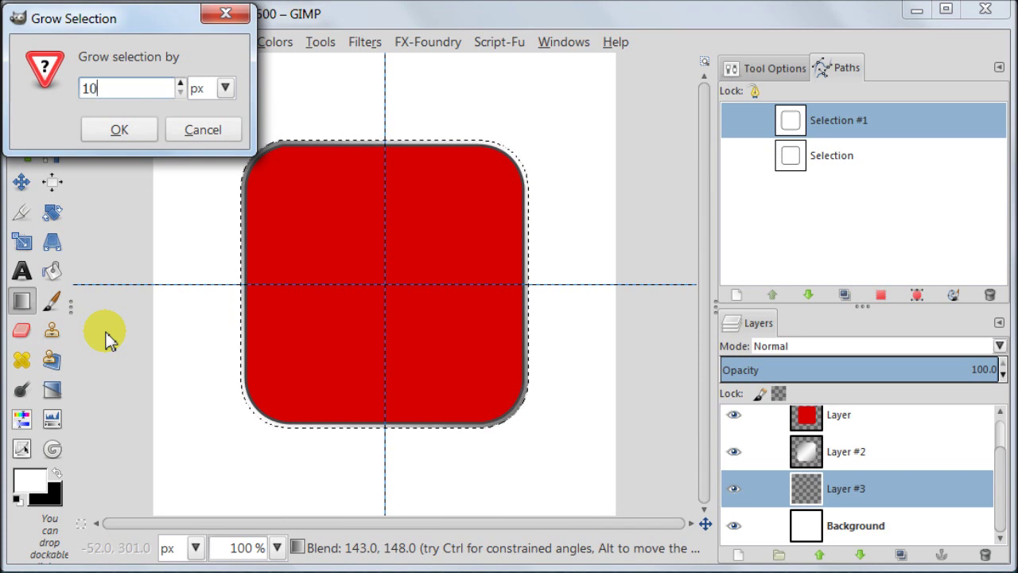
key(Return)
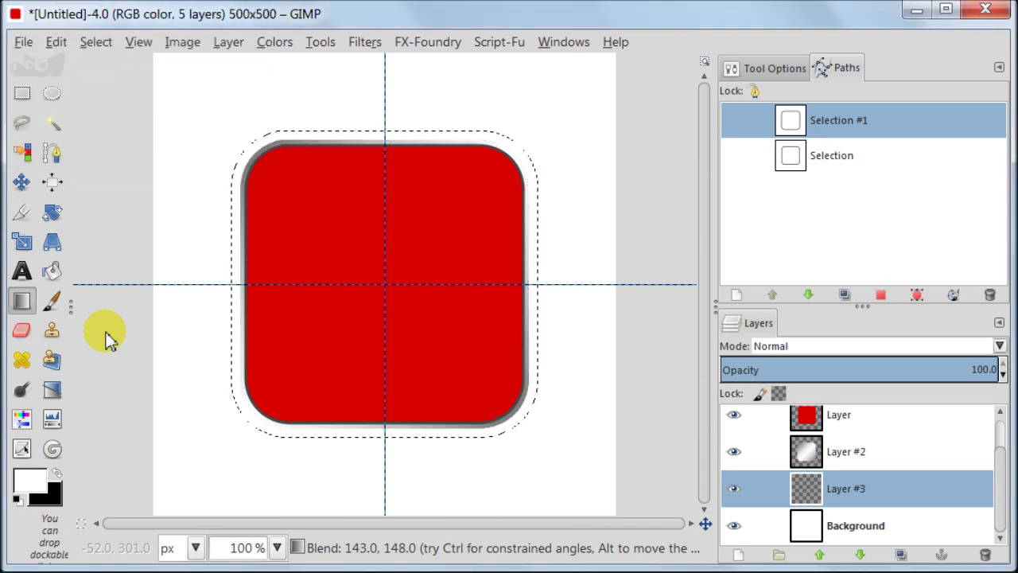
click(918, 296)
click(104, 44)
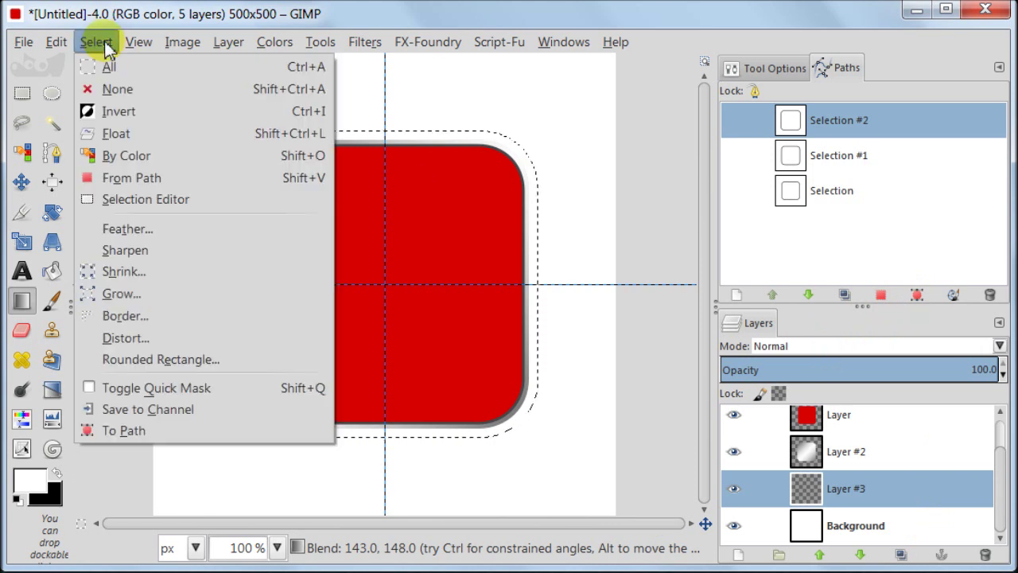
click(111, 88)
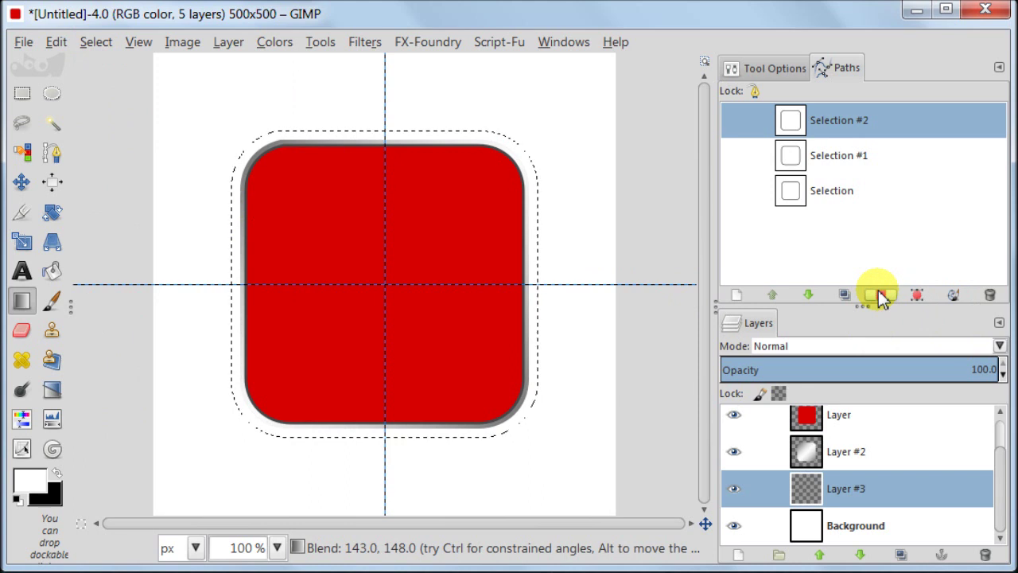
- Fill the grown rounded square selection on Layer #3 with light gray c6c6c6
click(29, 483)
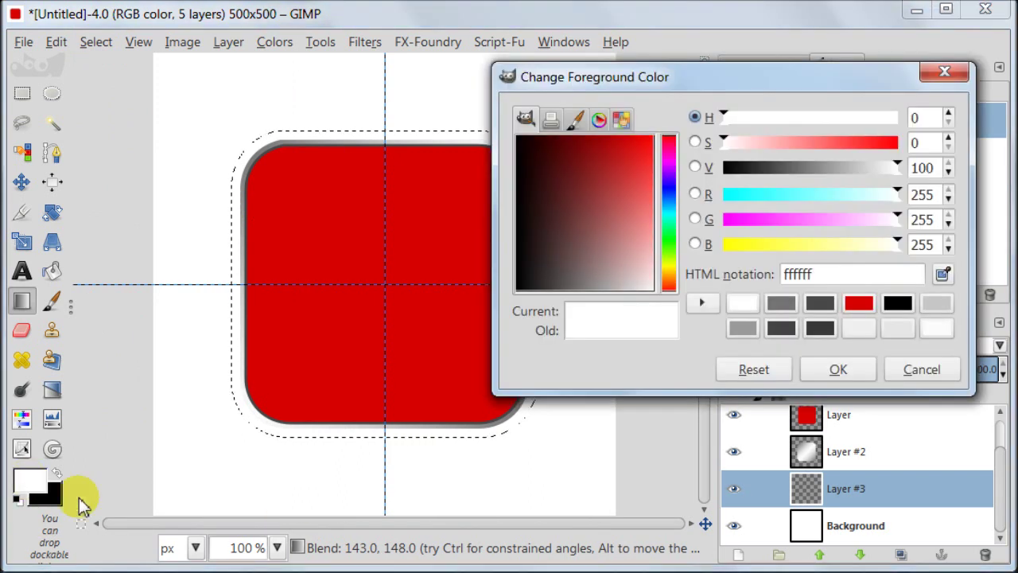
click(936, 305)
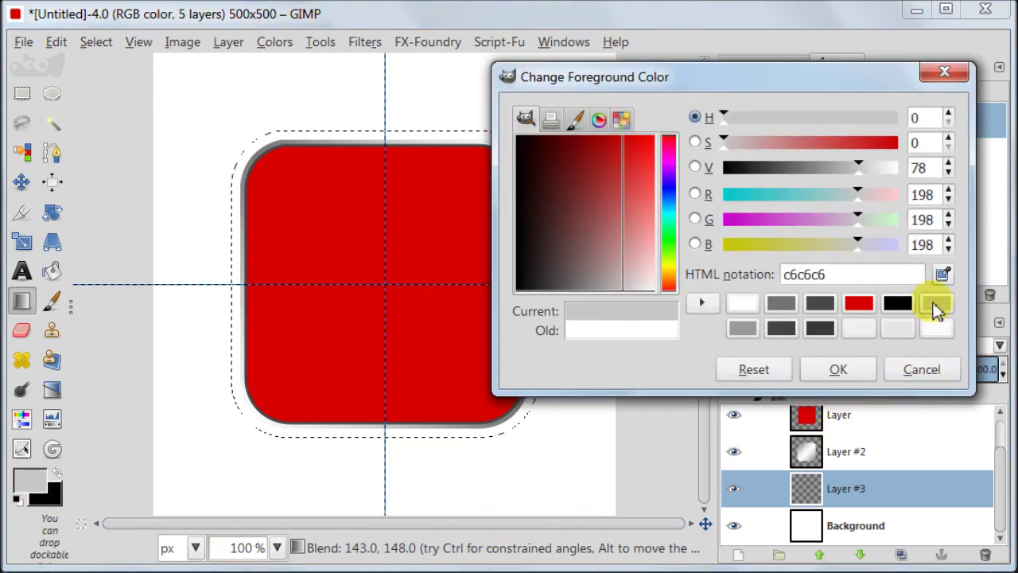
click(865, 370)
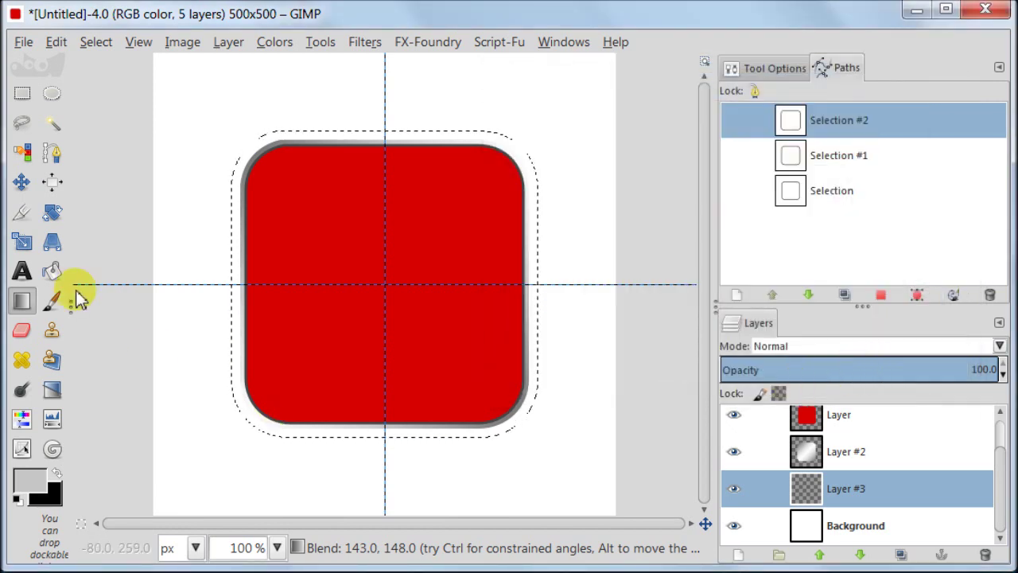
click(57, 275)
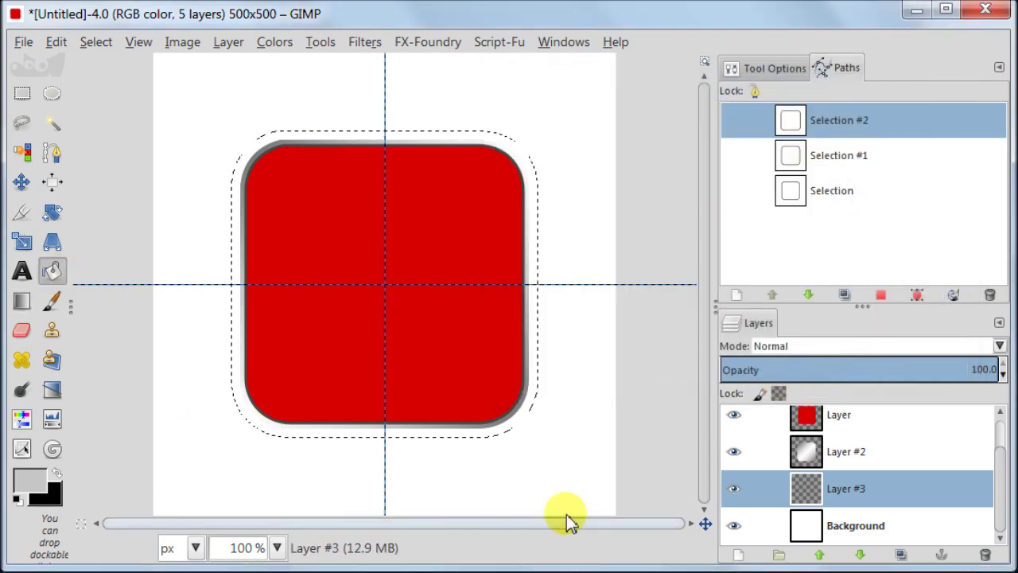
click(474, 318)
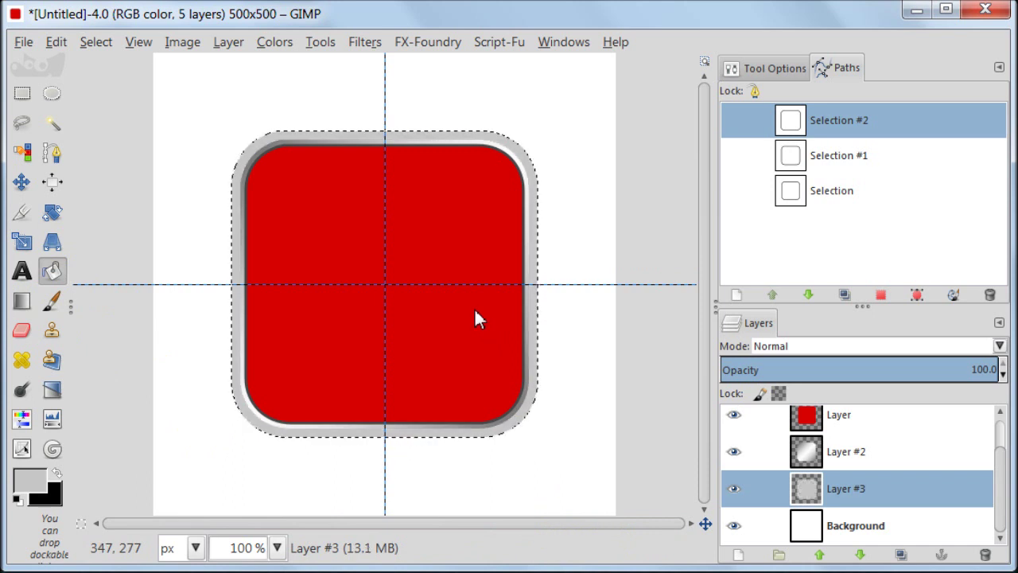
- Grow the selection around the light gray border by 1 px
click(97, 43)
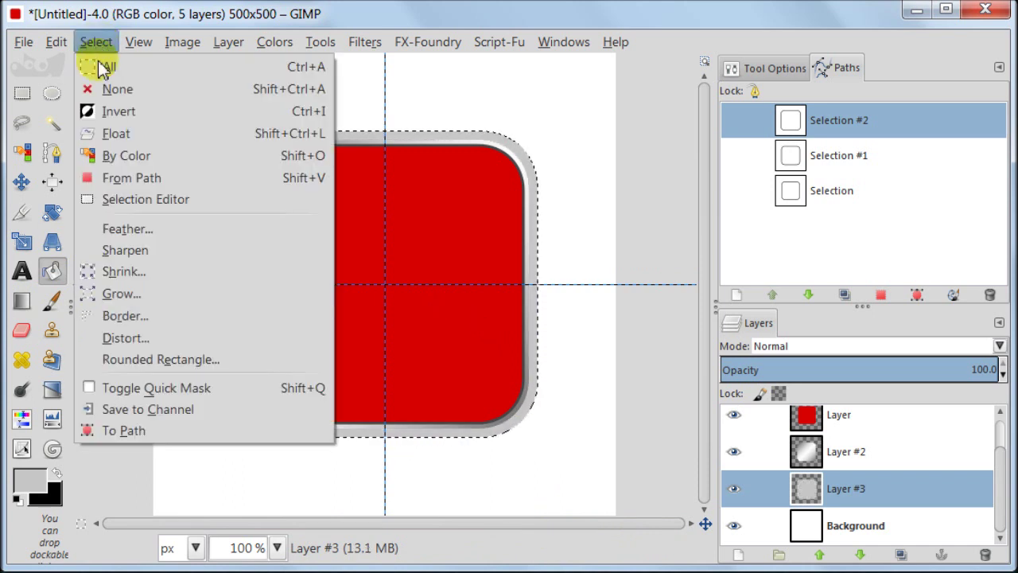
click(107, 294)
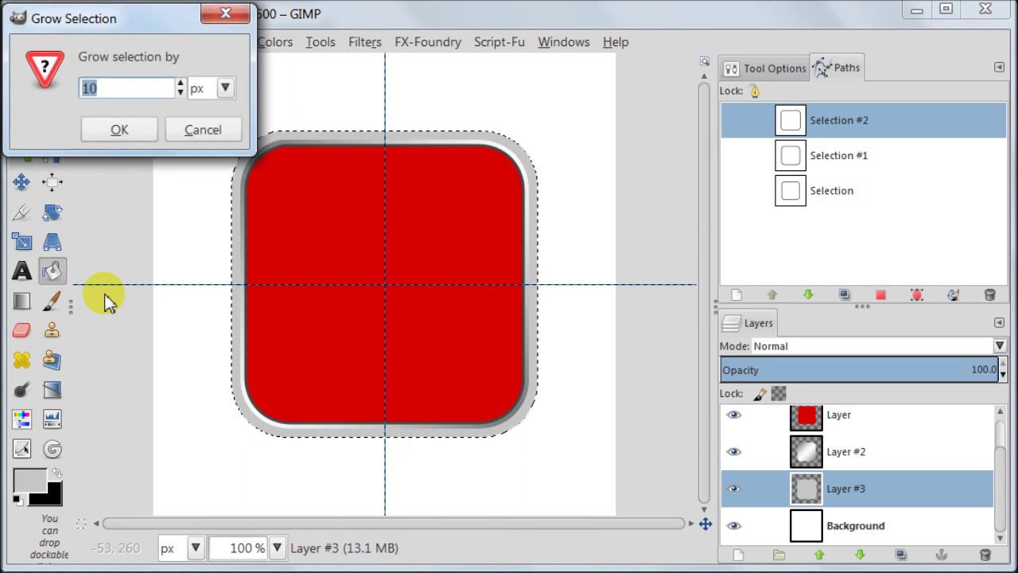
text(1)
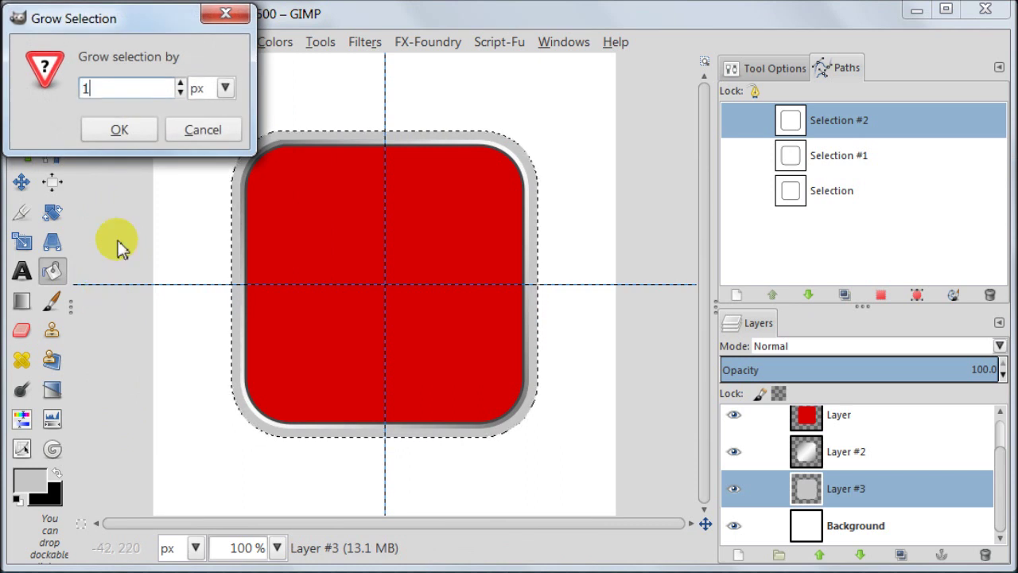
click(141, 133)
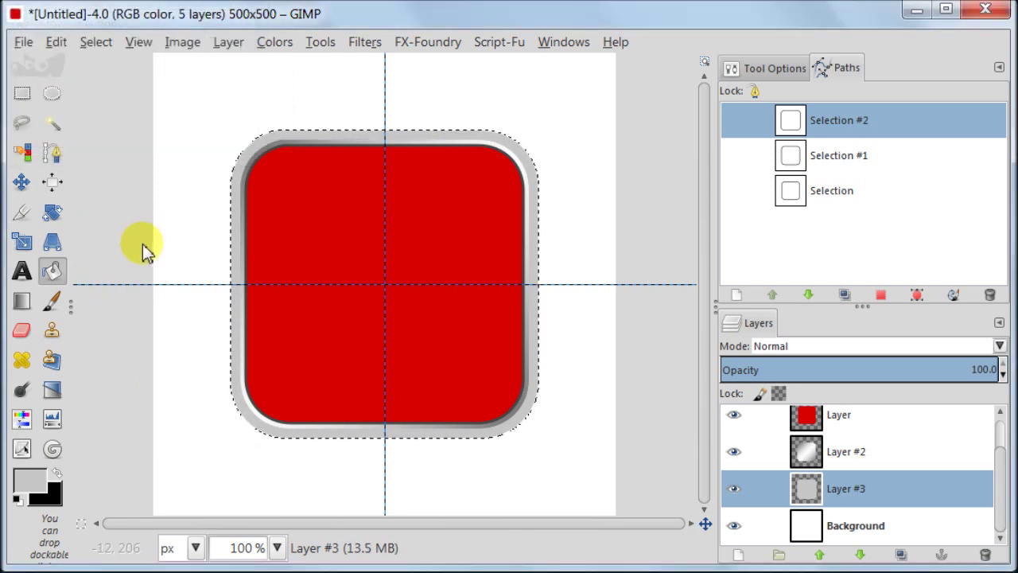
- Shade Layer #3 with two white ffffff bi-linear Overlay gradients from the guide intersection to the border's lower-right corner
click(31, 480)
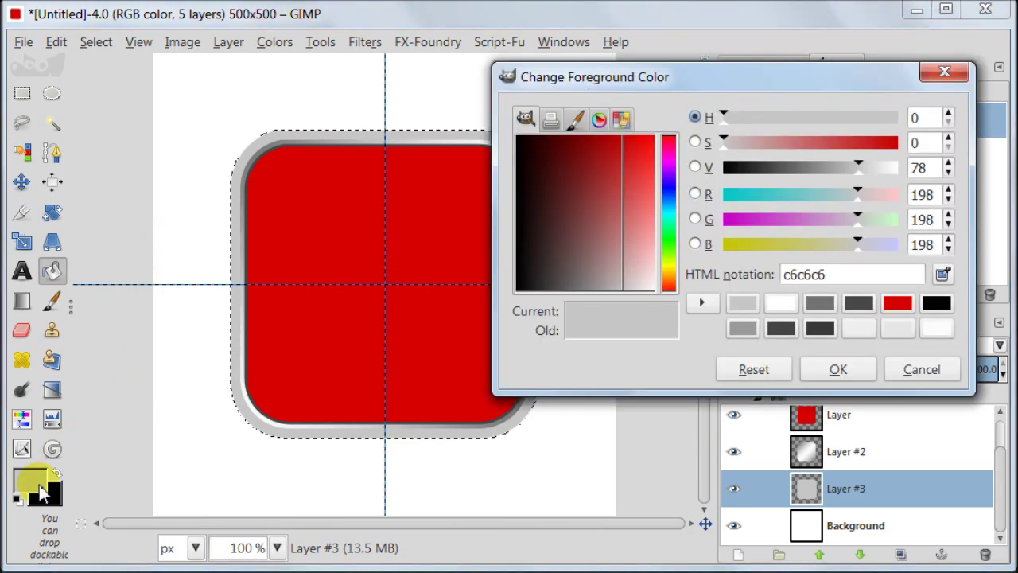
click(781, 303)
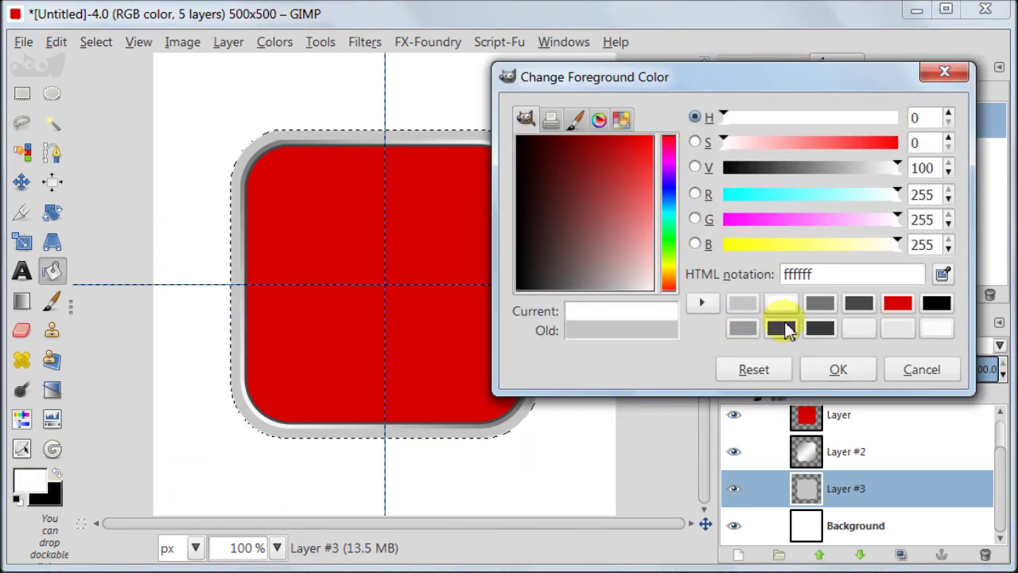
click(851, 372)
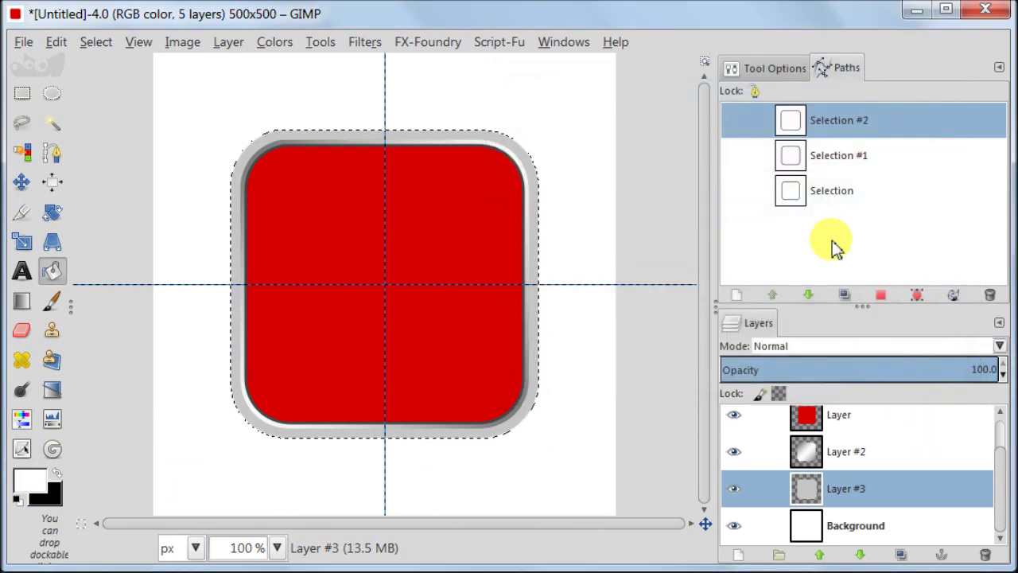
click(21, 303)
click(770, 68)
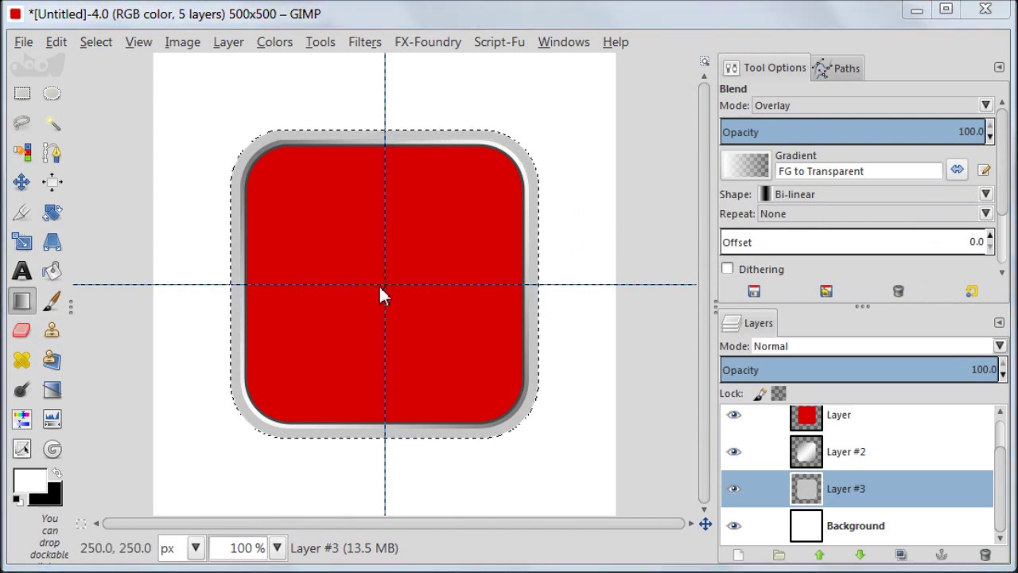
drag(385, 284, 536, 419)
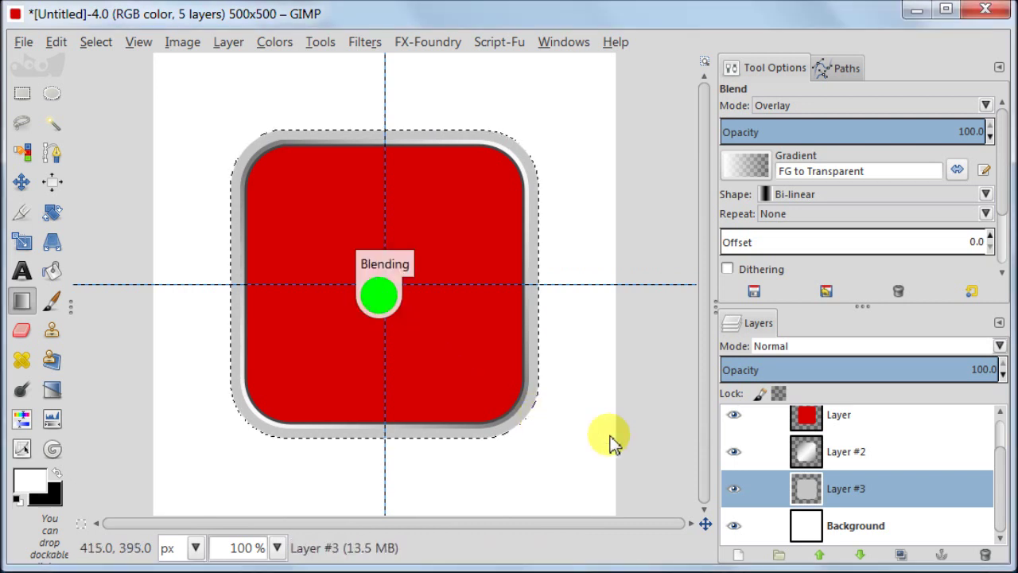
drag(385, 283, 537, 413)
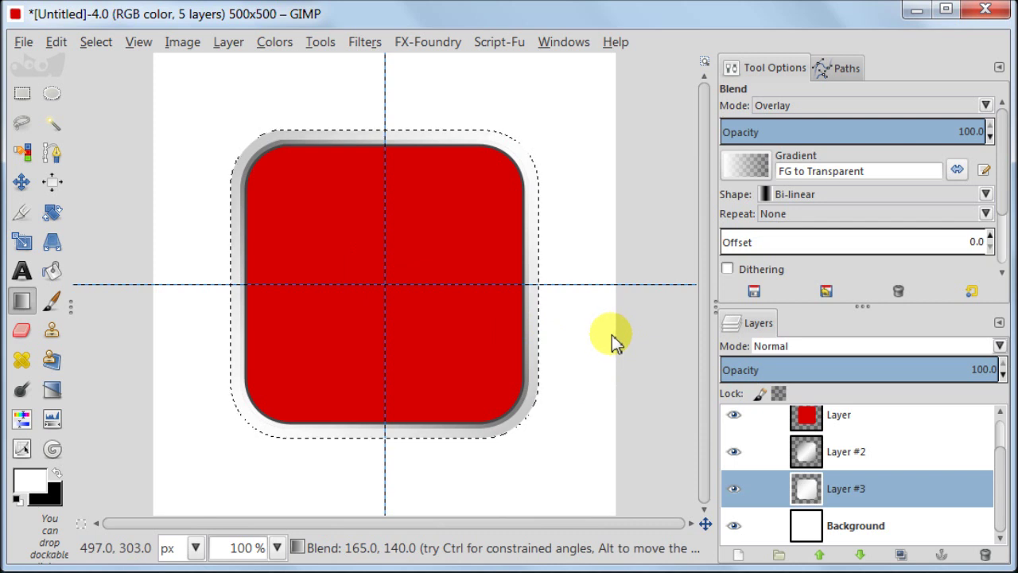
- Add a horizontal white Overlay gradient from the guide intersection to the border's right edge, and grow the selection by 12 px
drag(383, 283, 520, 284)
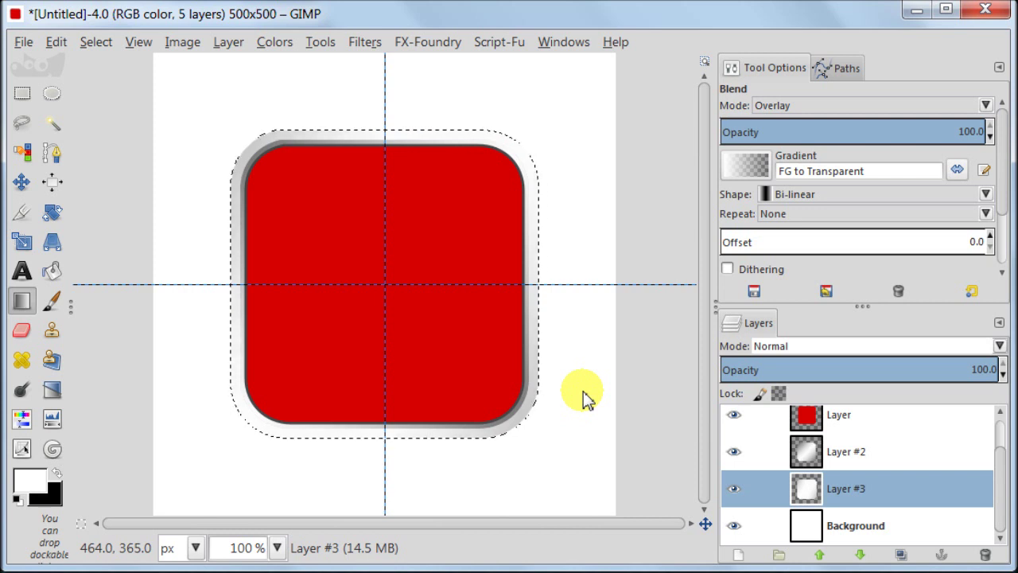
click(97, 50)
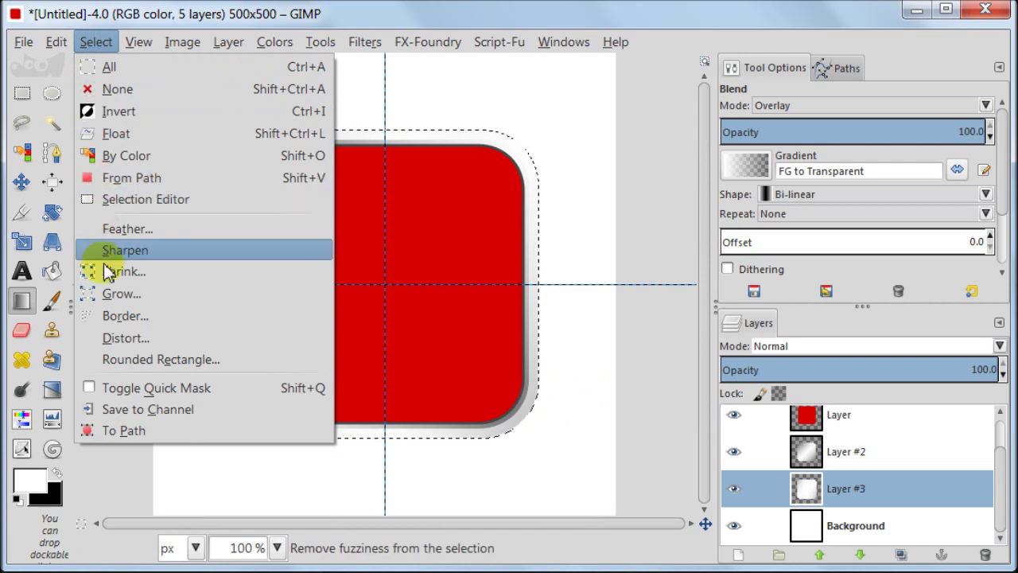
click(111, 296)
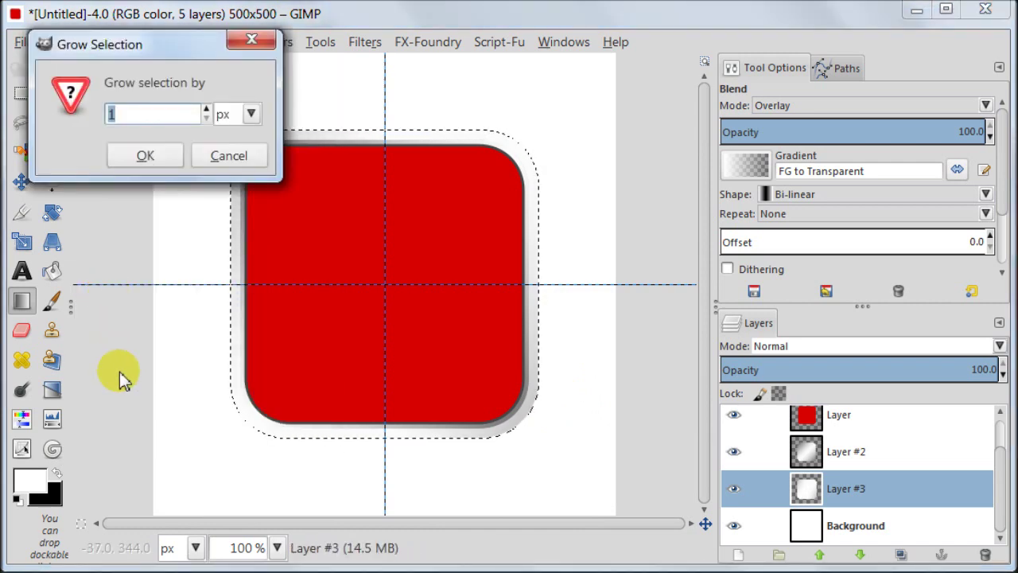
text(2)
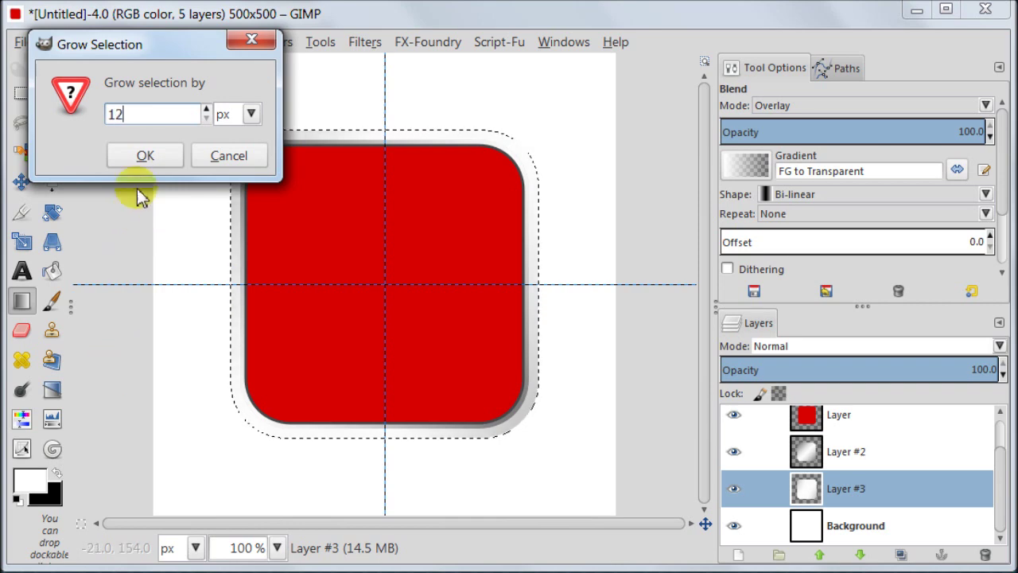
click(145, 155)
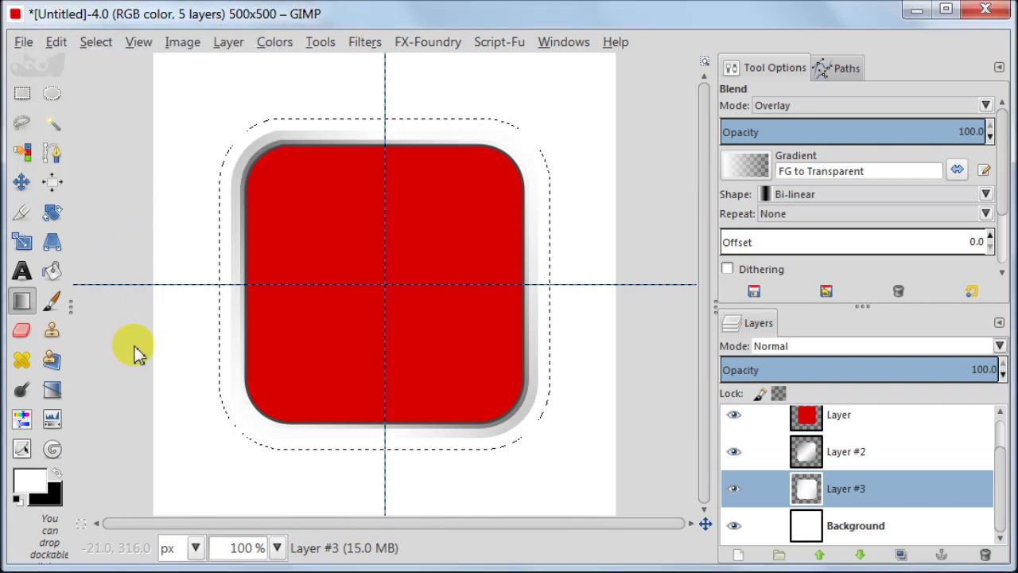
- Create a transparent 500 × 500 px layer directly above the Background layer
click(801, 530)
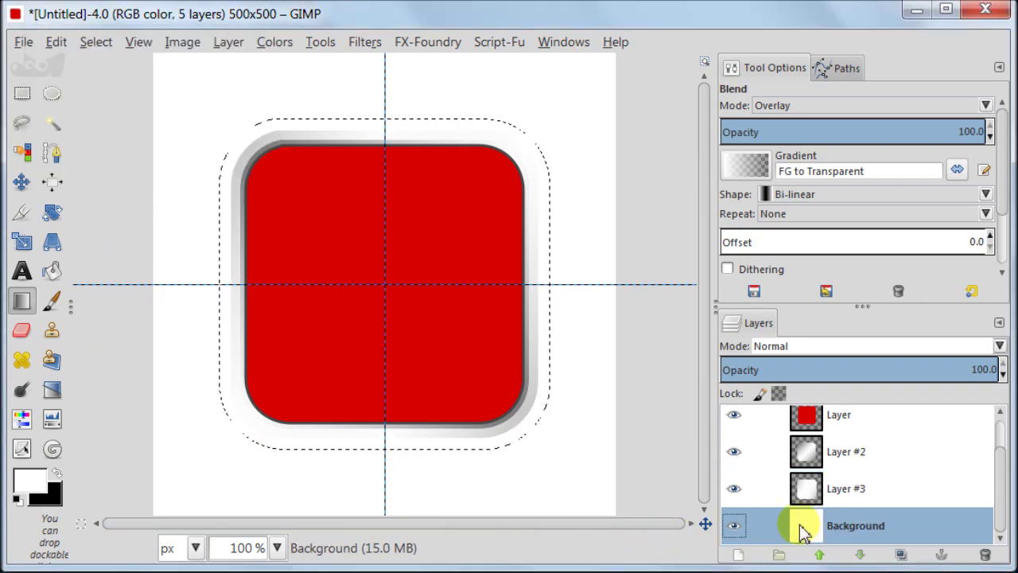
click(738, 554)
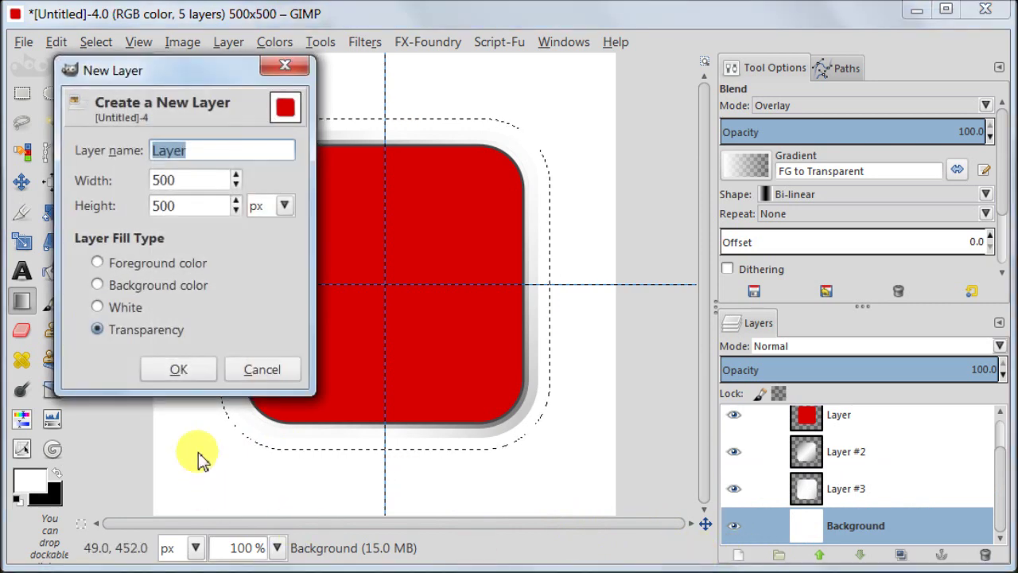
click(186, 369)
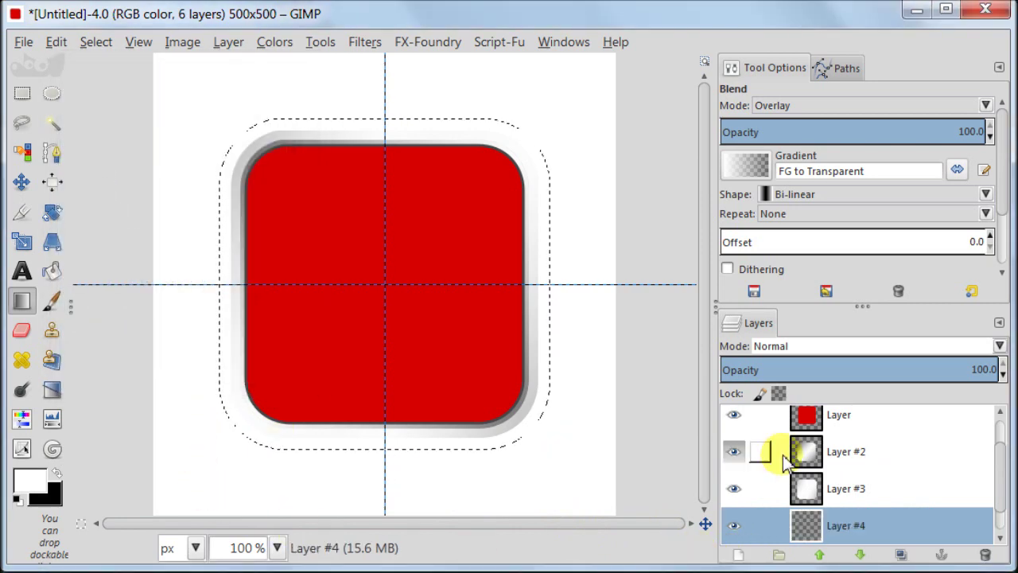
drag(999, 472, 1006, 513)
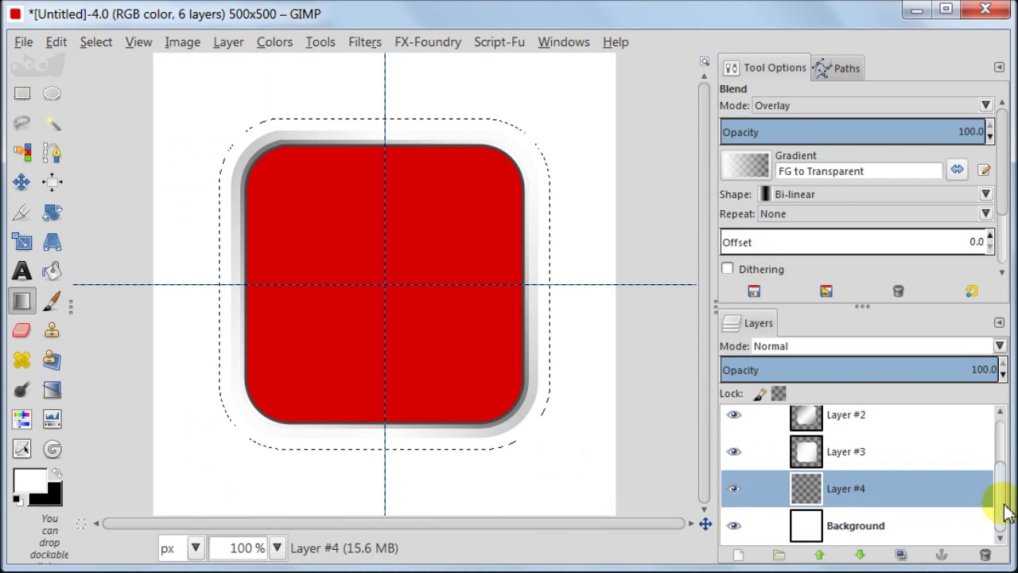
- Save the grown selection as a new path and remake the selection from that path
click(845, 69)
click(917, 295)
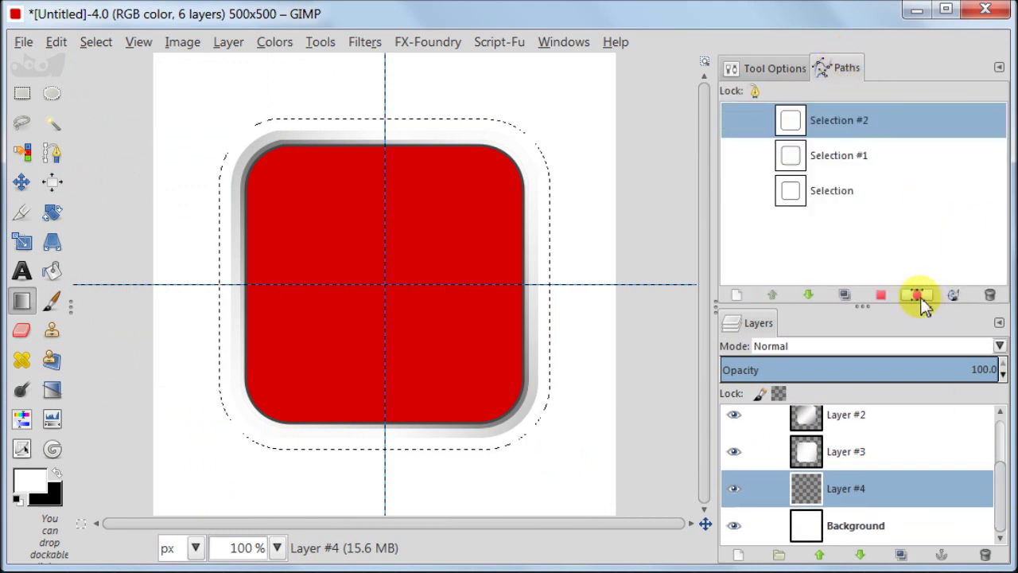
click(97, 43)
click(112, 89)
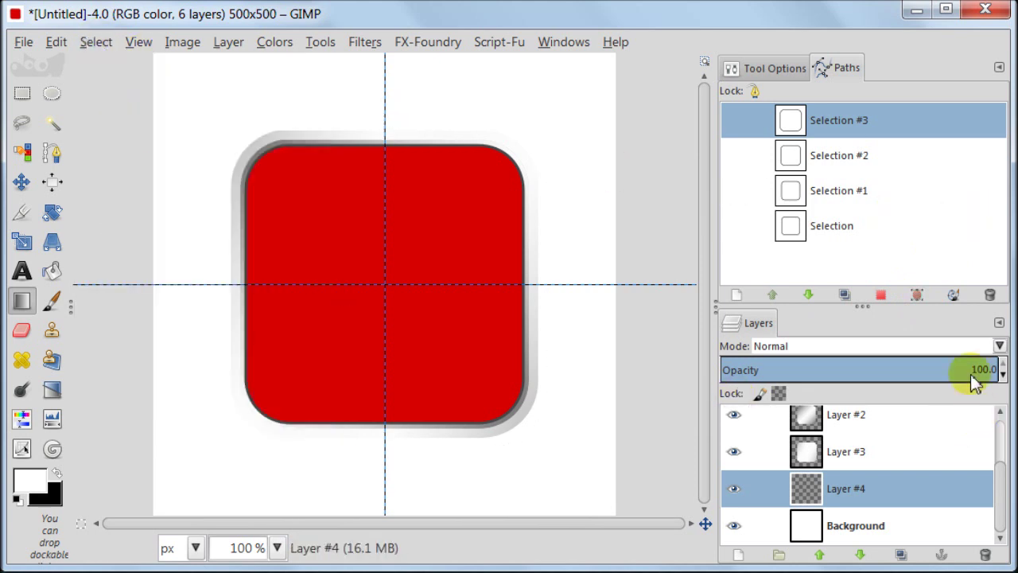
click(881, 302)
- Fill the rounded square selection on Layer #4 with dark gray 414141
click(31, 481)
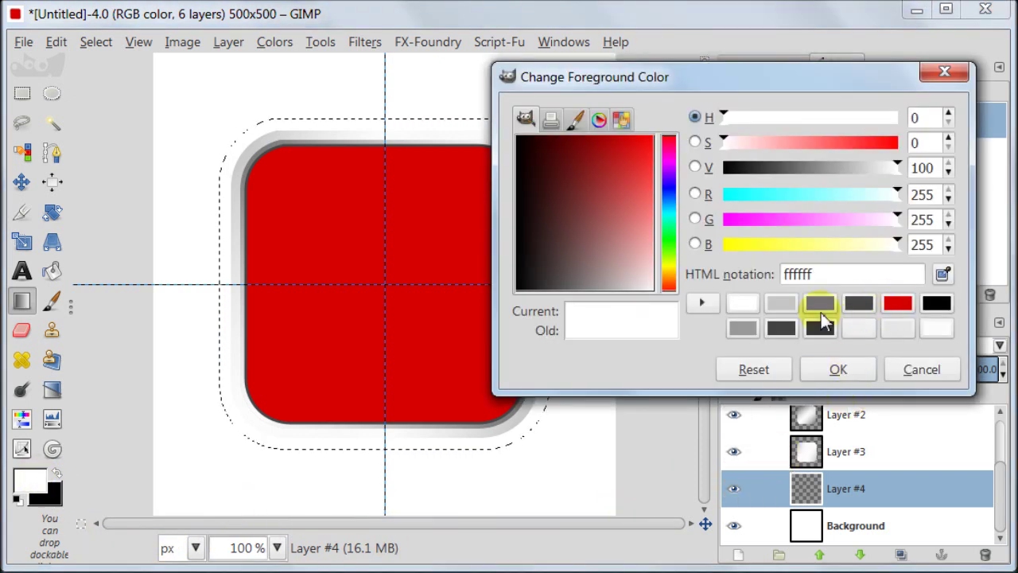
click(938, 307)
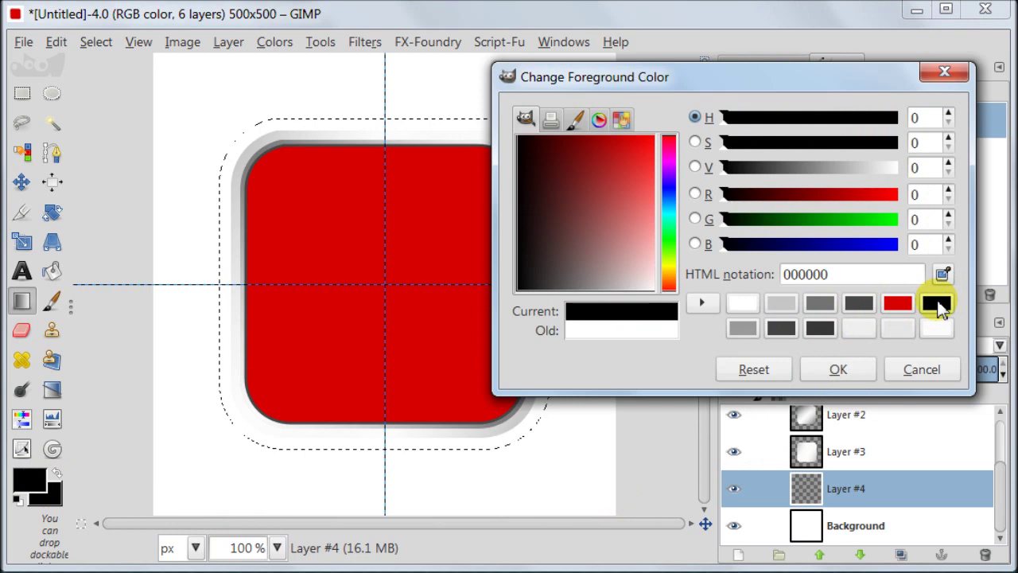
mouse_move(617, 286)
mouse_down()
mouse_move(544, 303)
mouse_move(551, 307)
mouse_up()
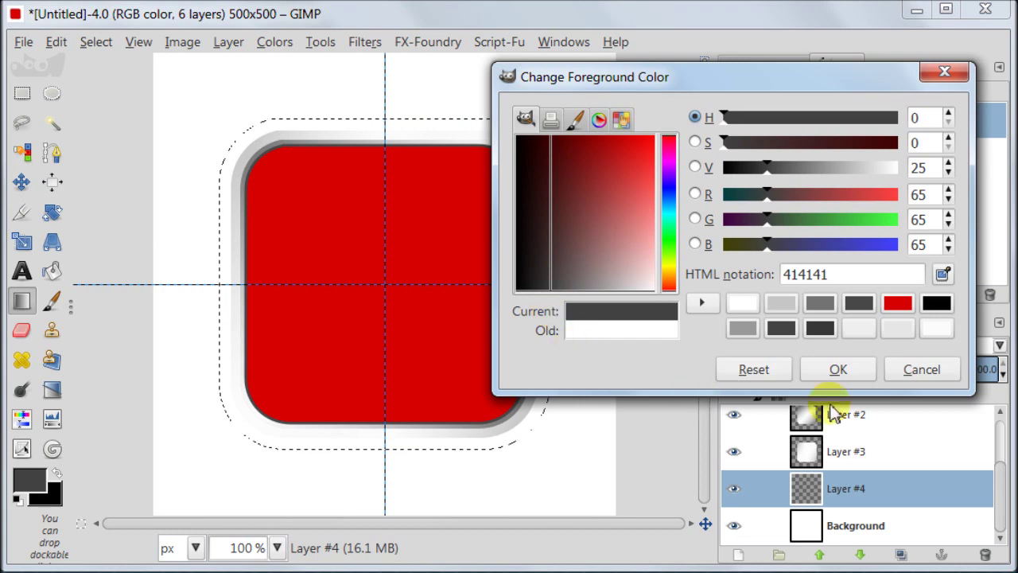
click(871, 372)
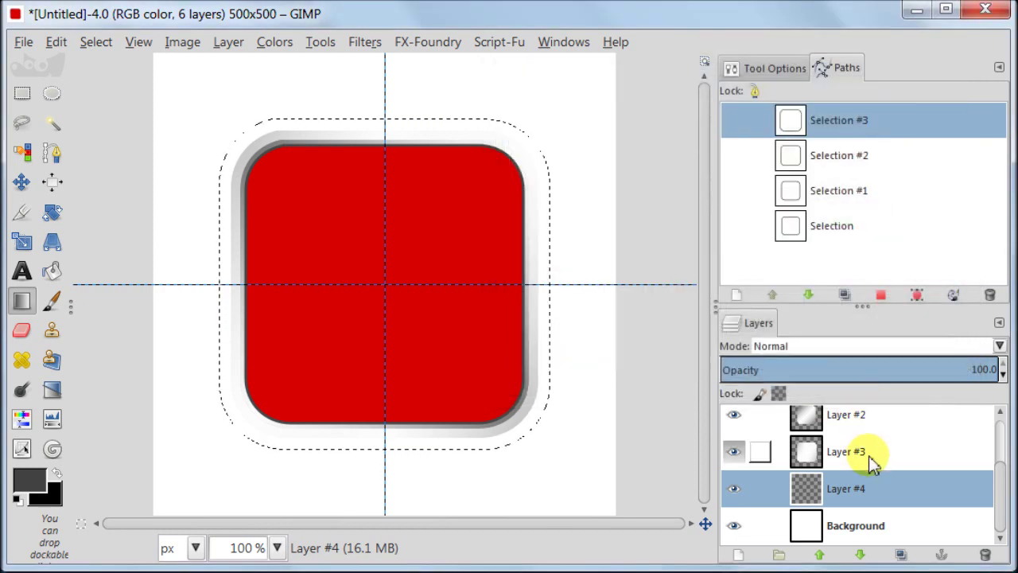
click(52, 271)
click(398, 333)
click(563, 424)
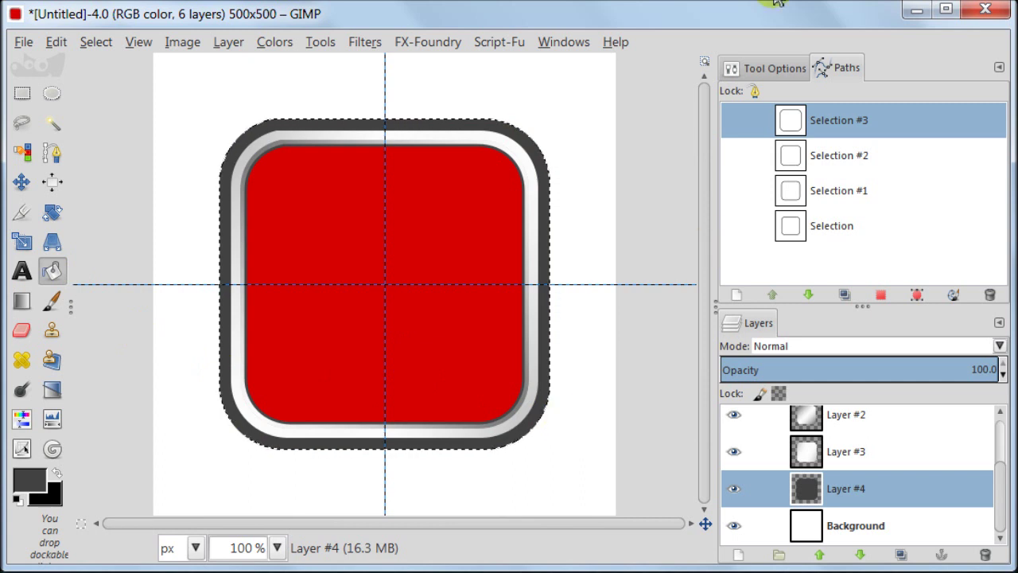
- Shade Layer #4 with four white ffffff bi-linear Overlay gradients from the guide intersection to the border's upper-right corner
click(785, 69)
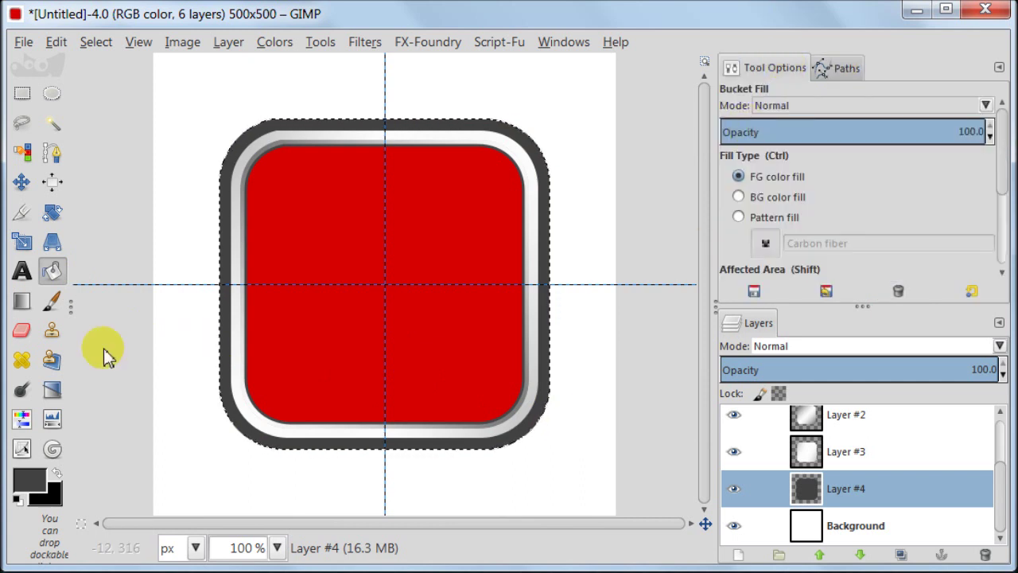
click(21, 302)
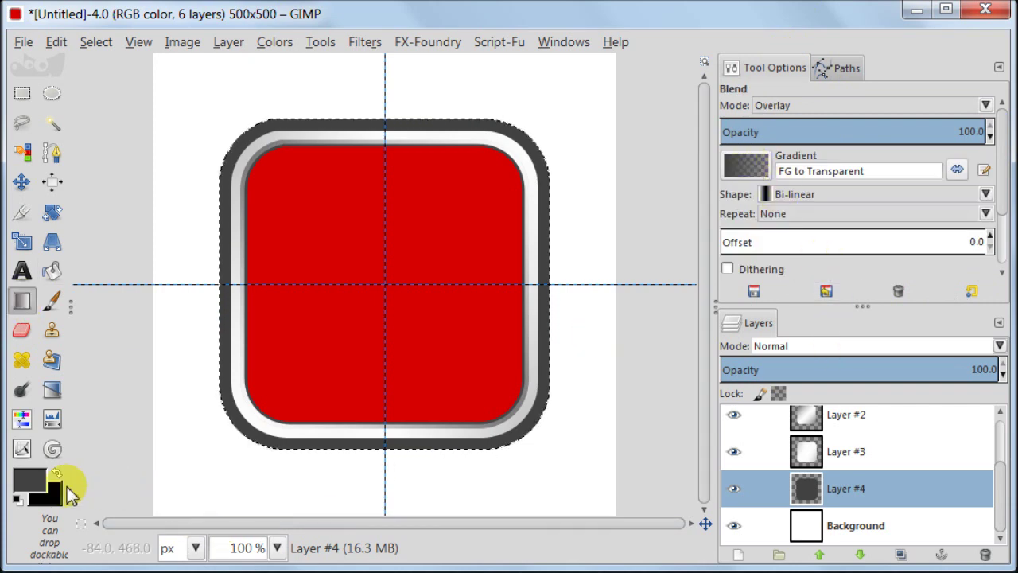
click(29, 475)
click(785, 305)
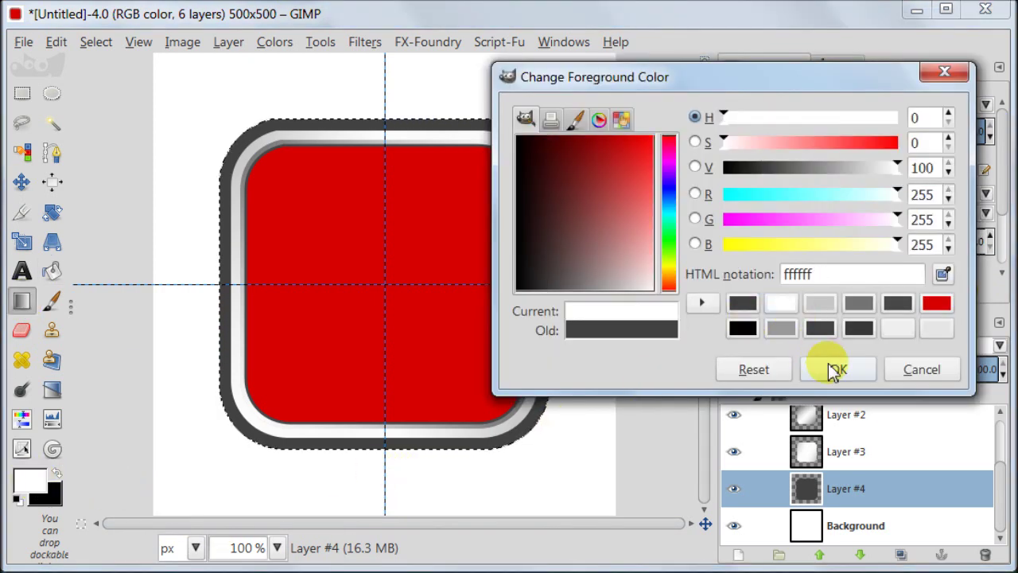
click(837, 369)
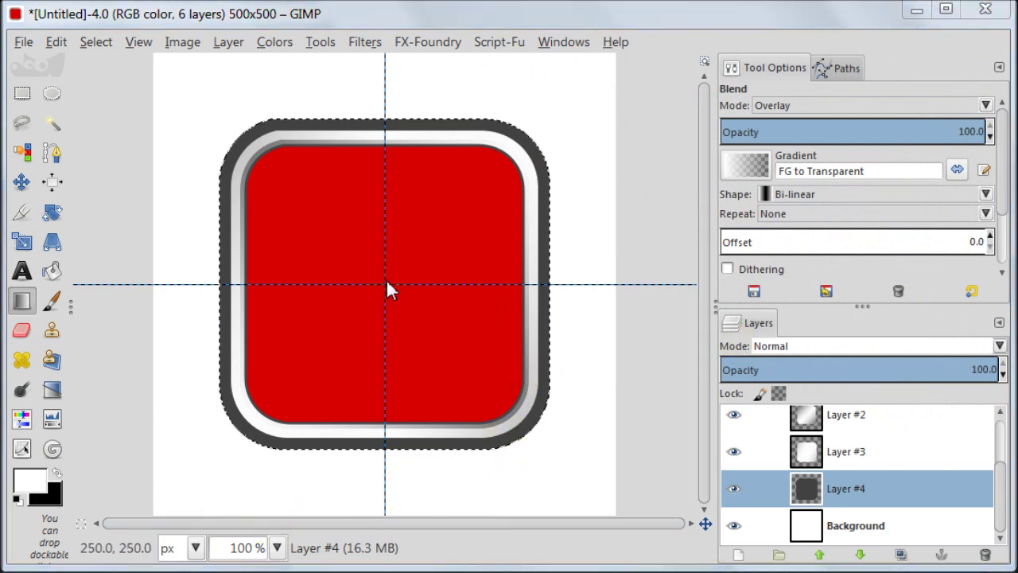
drag(385, 285, 534, 133)
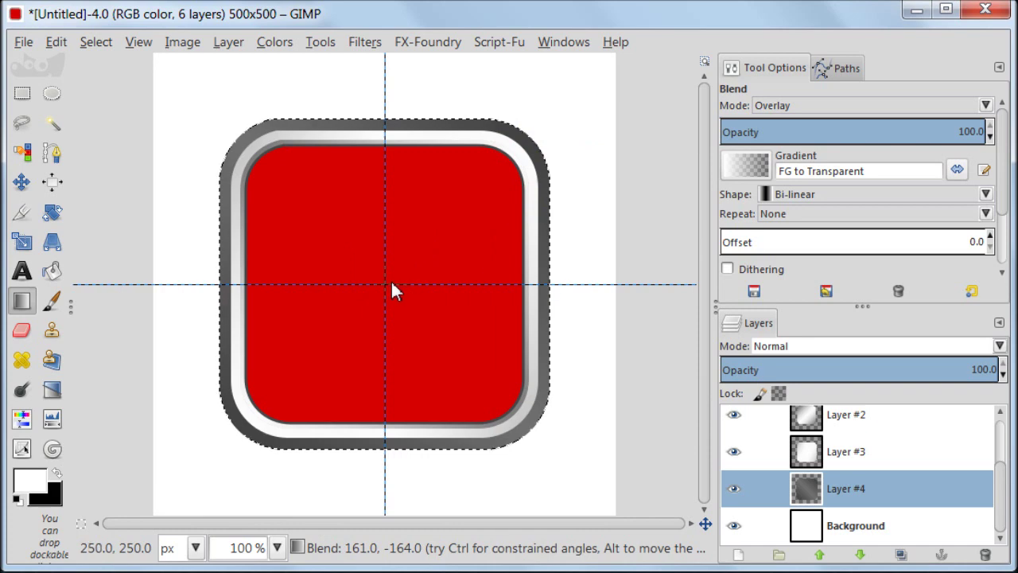
drag(387, 284, 547, 141)
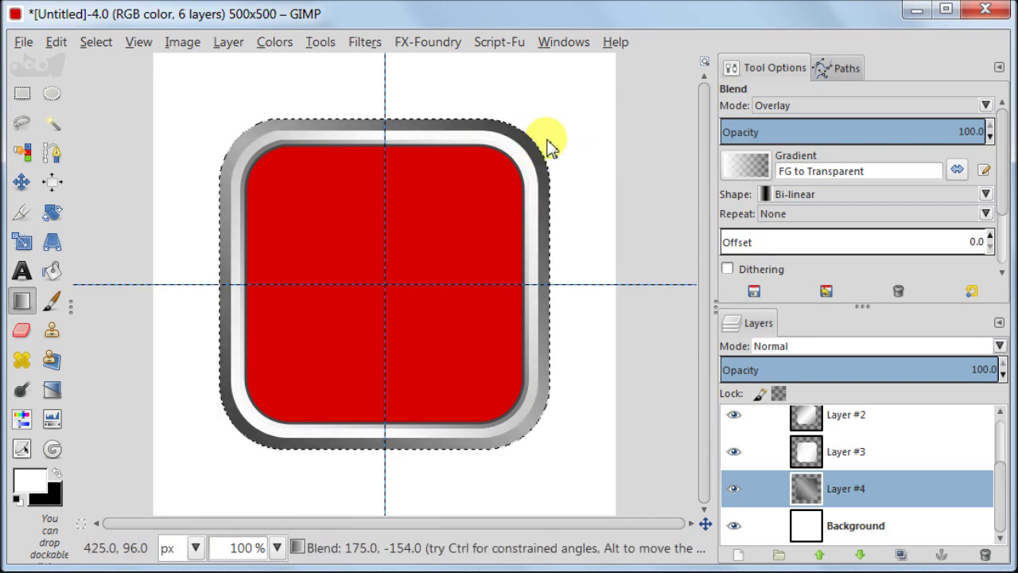
drag(385, 285, 554, 138)
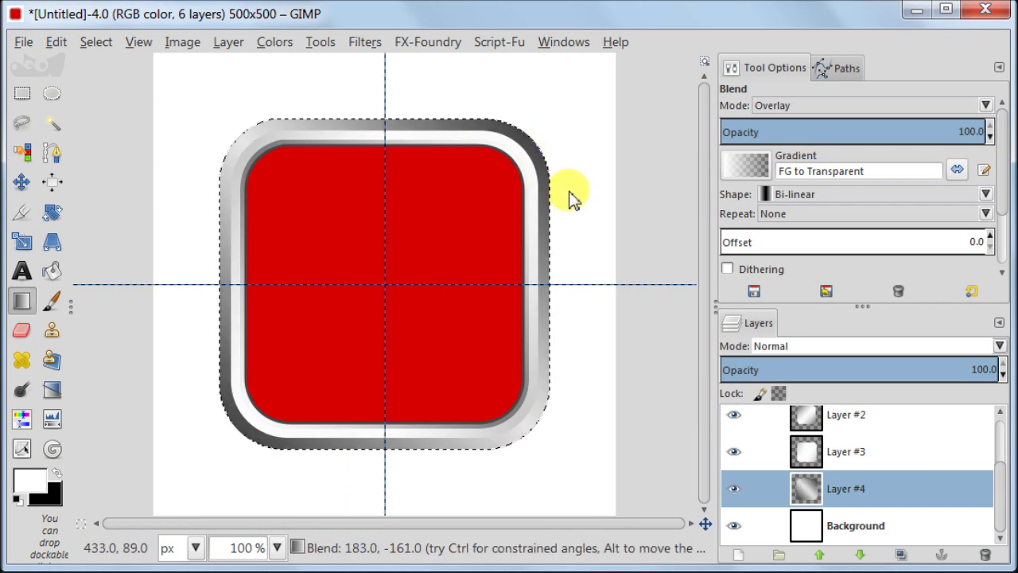
drag(384, 283, 548, 141)
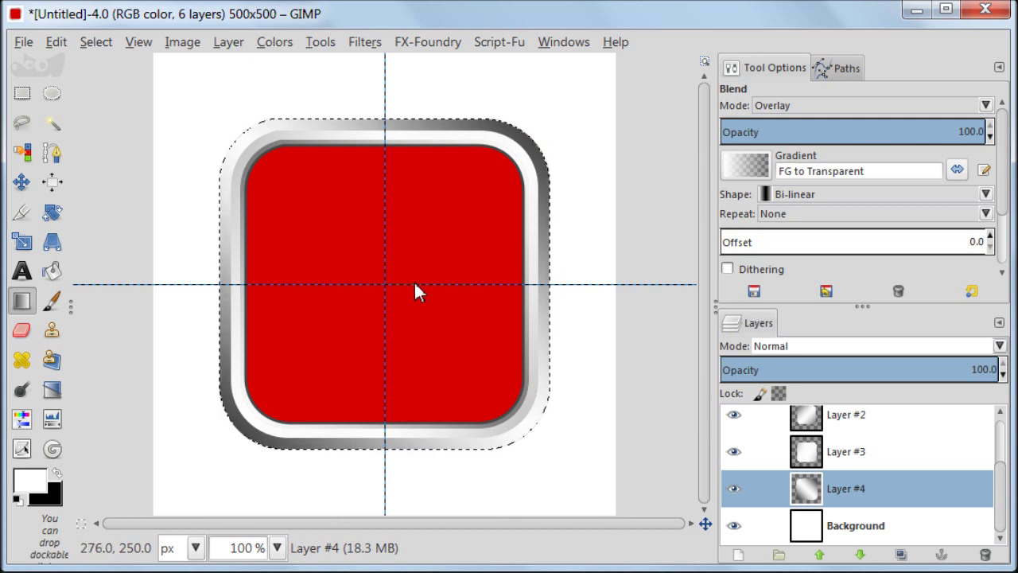
- Add horizontal white Overlay gradients on Layer #4, two outward to each side edge of the border and one rightward from the center
drag(465, 284, 548, 284)
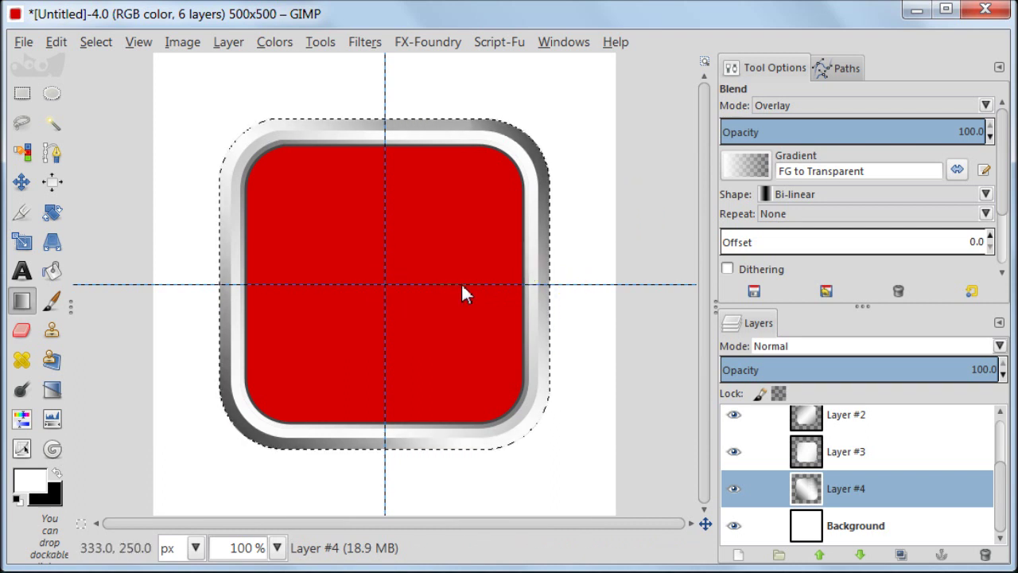
drag(465, 284, 544, 284)
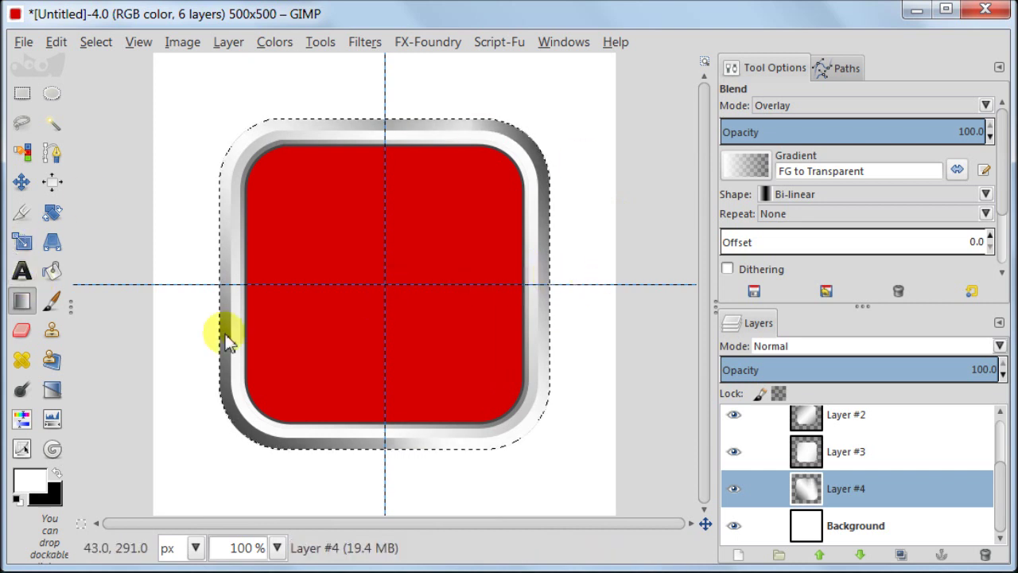
drag(303, 284, 221, 284)
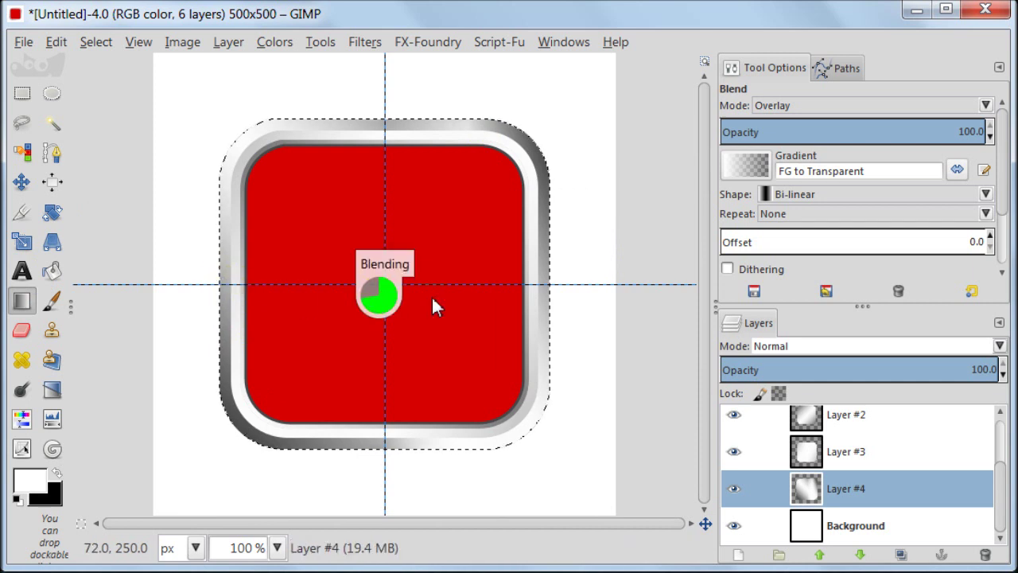
drag(296, 284, 225, 283)
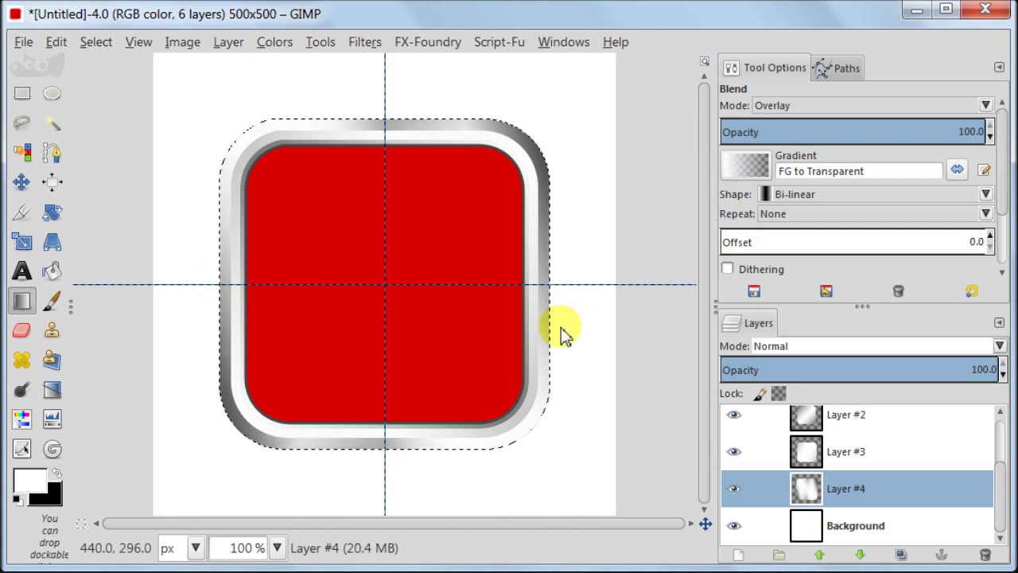
drag(386, 286, 563, 308)
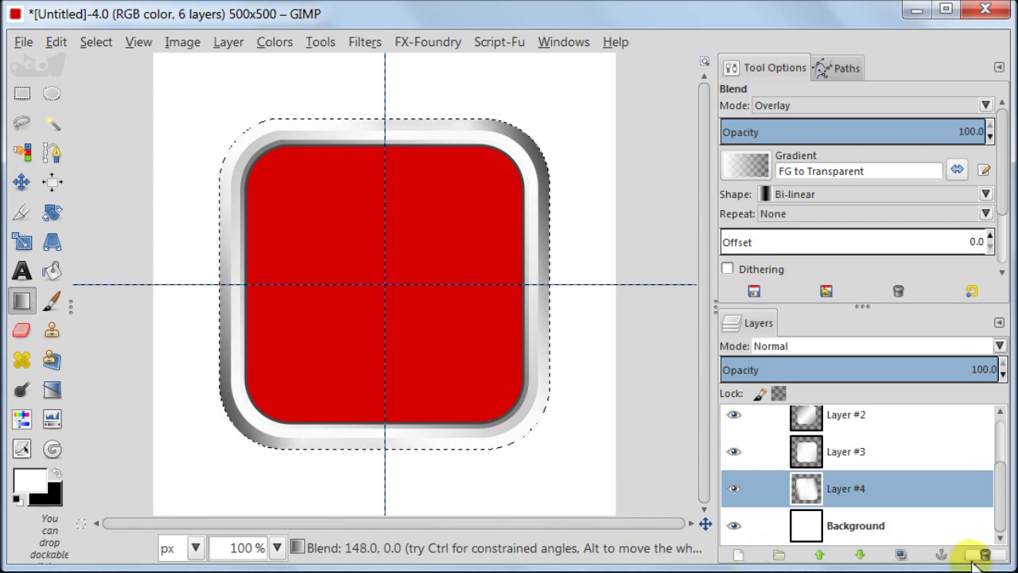
- Add another transparent 500 × 500 px layer between Layer #4 and the Background layer
click(803, 529)
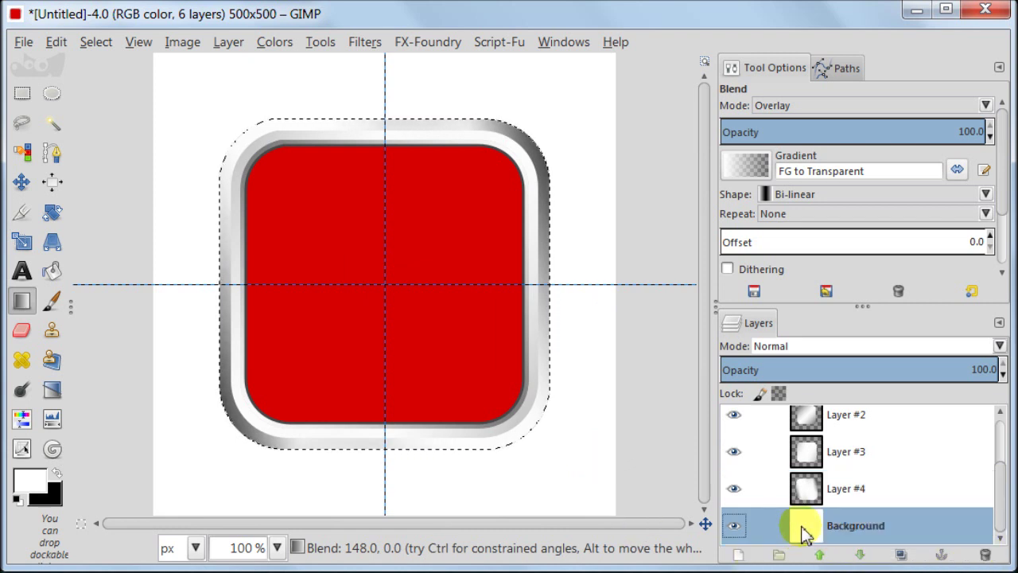
click(738, 554)
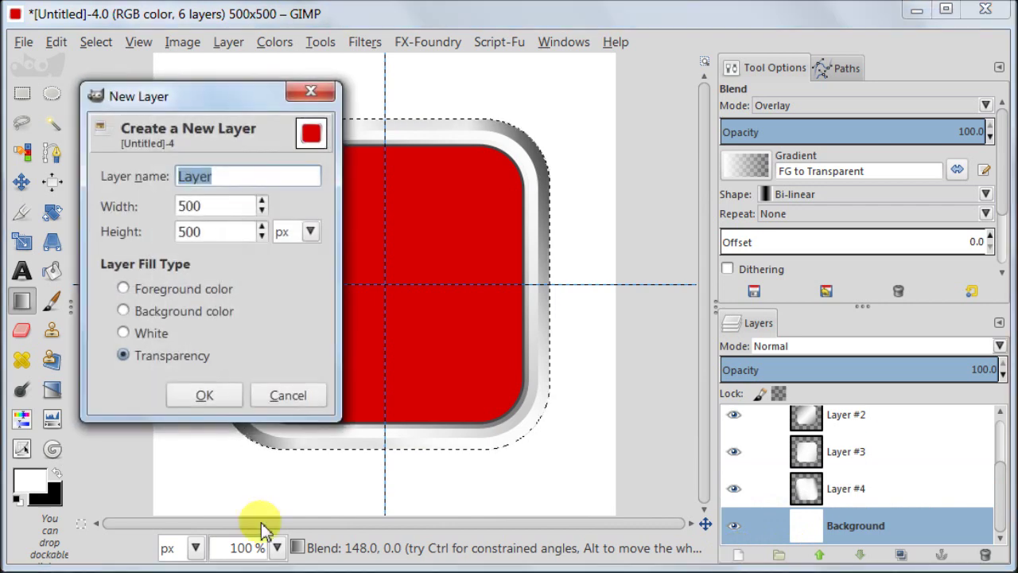
click(205, 395)
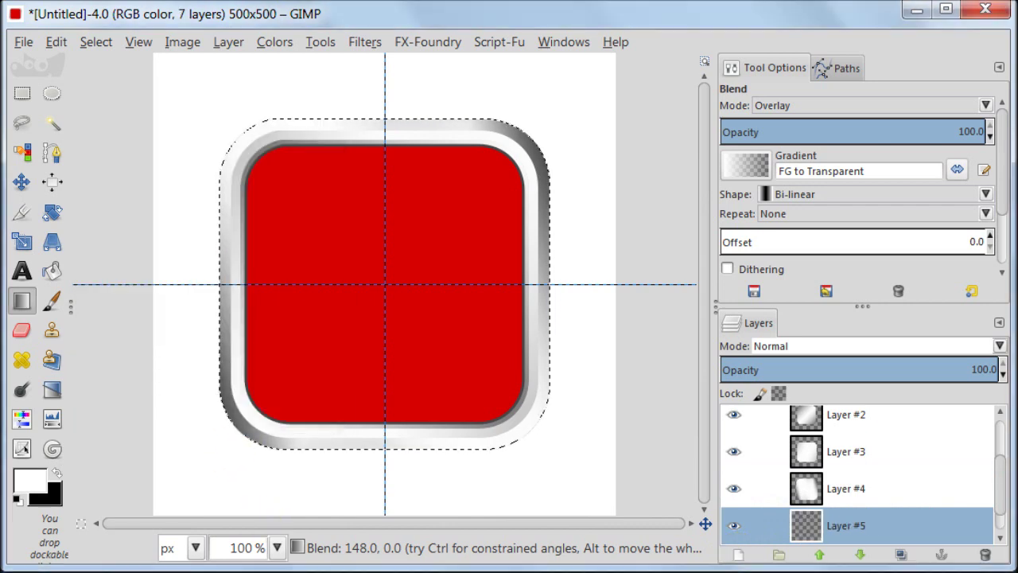
- Deselect everything and stroke the Selection #3 path on Layer #5 with a 3 px solid light gray c6c6c6 line
click(95, 43)
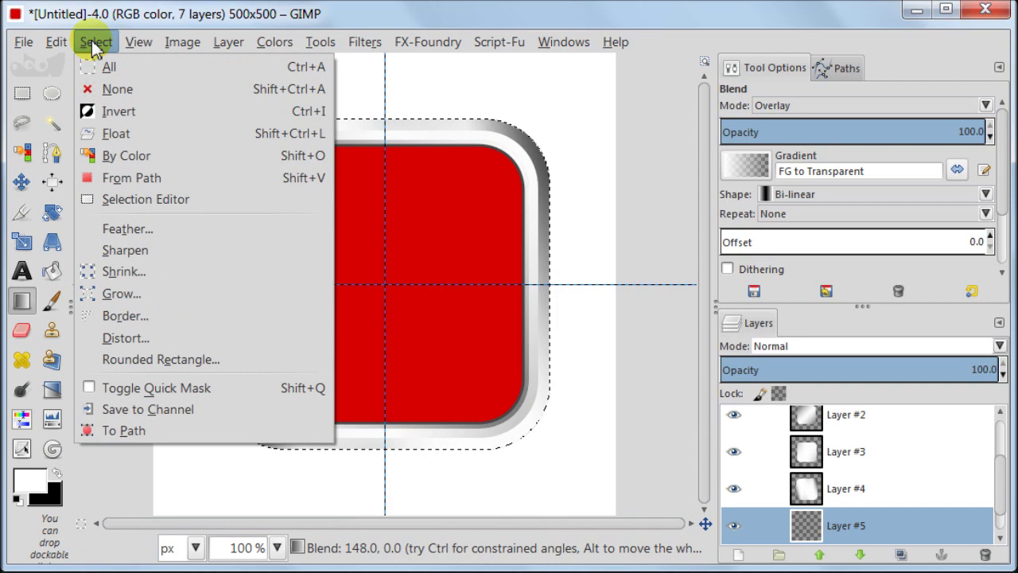
click(100, 89)
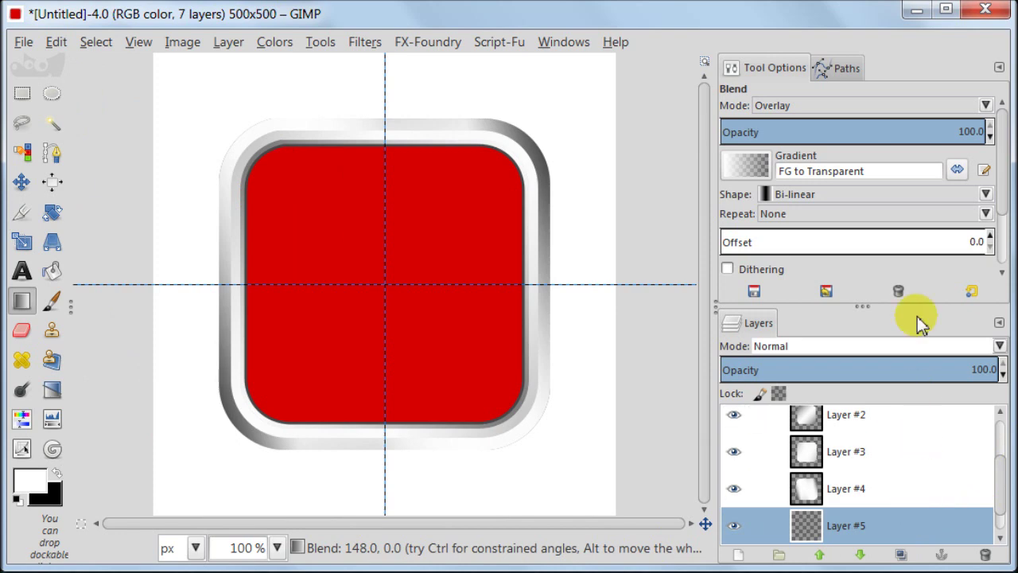
click(840, 69)
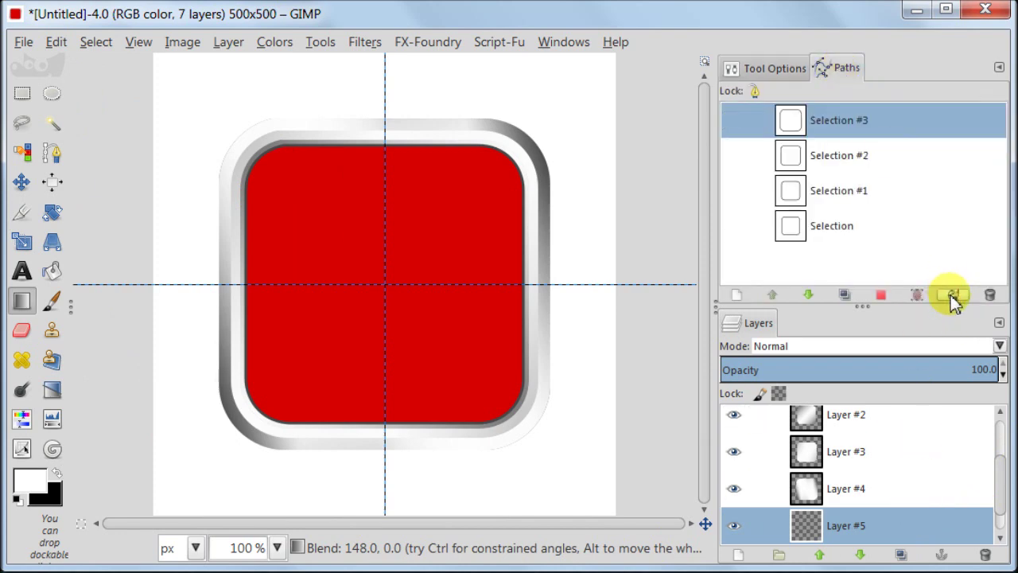
click(952, 297)
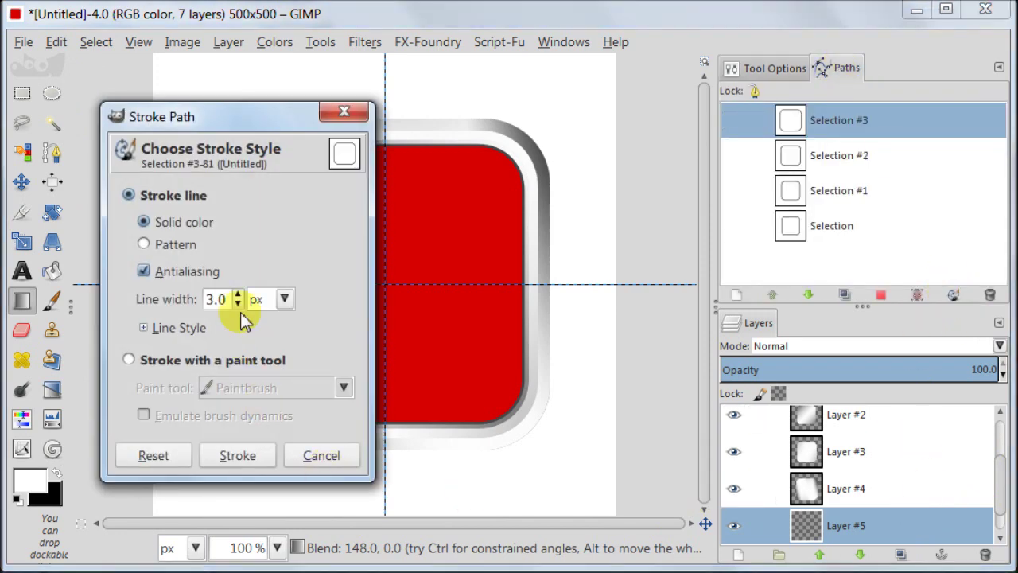
click(27, 478)
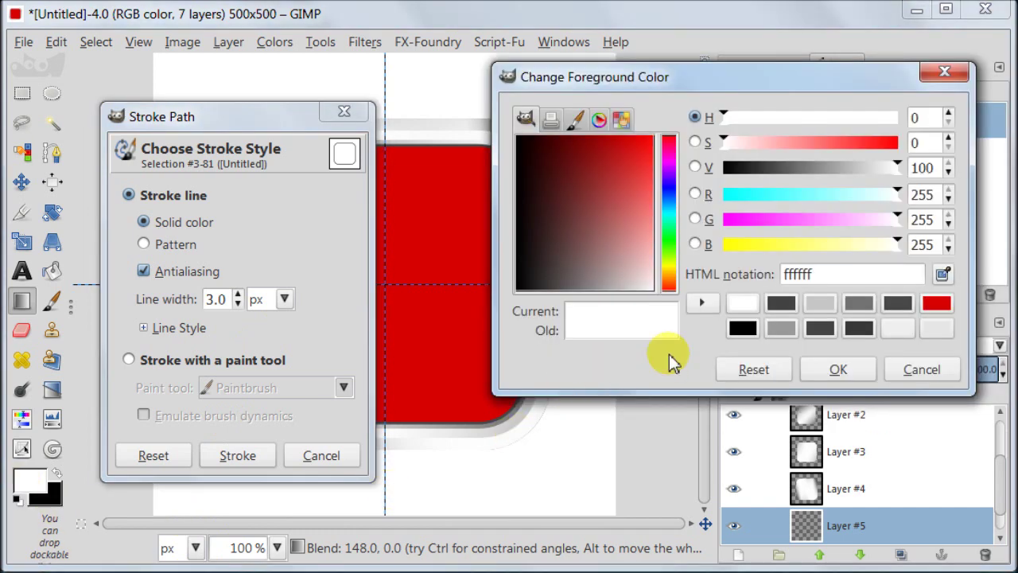
click(819, 303)
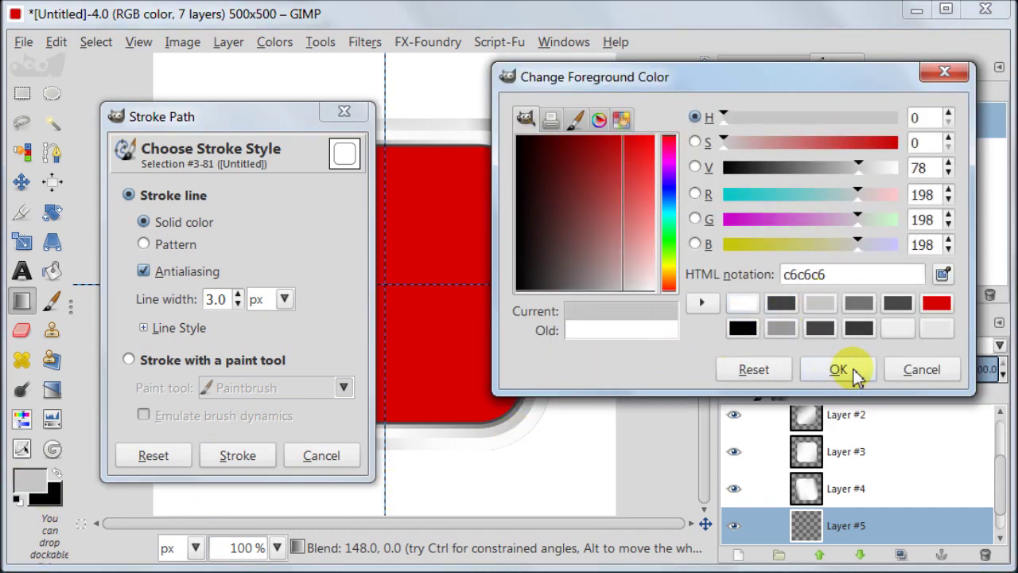
click(838, 369)
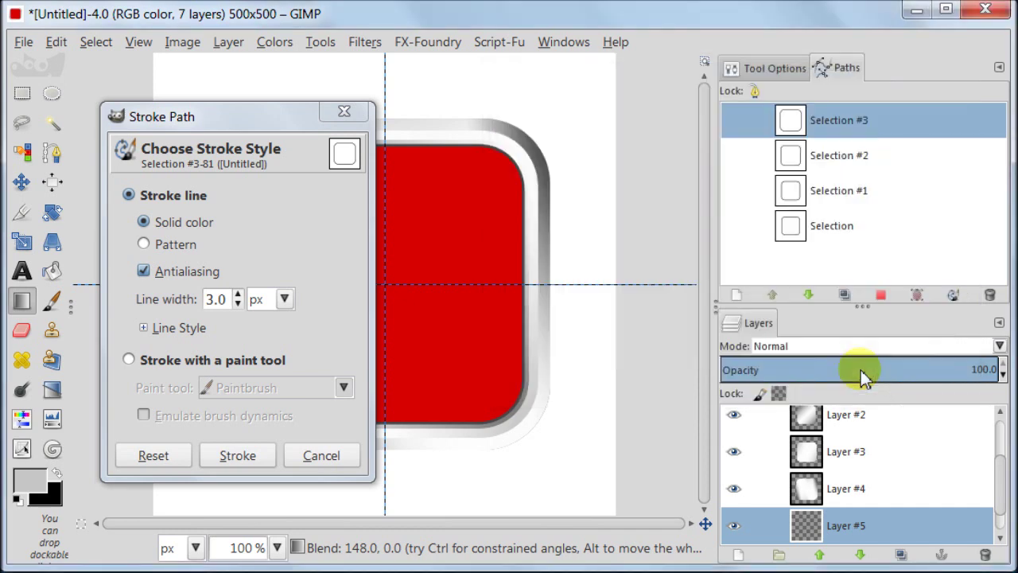
click(252, 456)
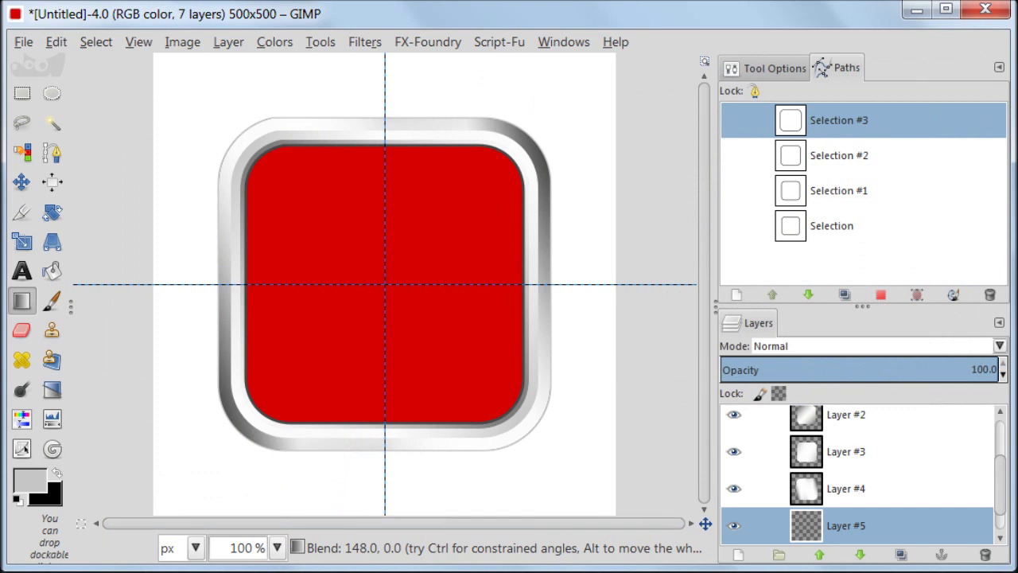
- Turn the innermost path, Selection, into a selection and add a transparent 500 × 500 px layer directly above the red layer
drag(1002, 493, 999, 450)
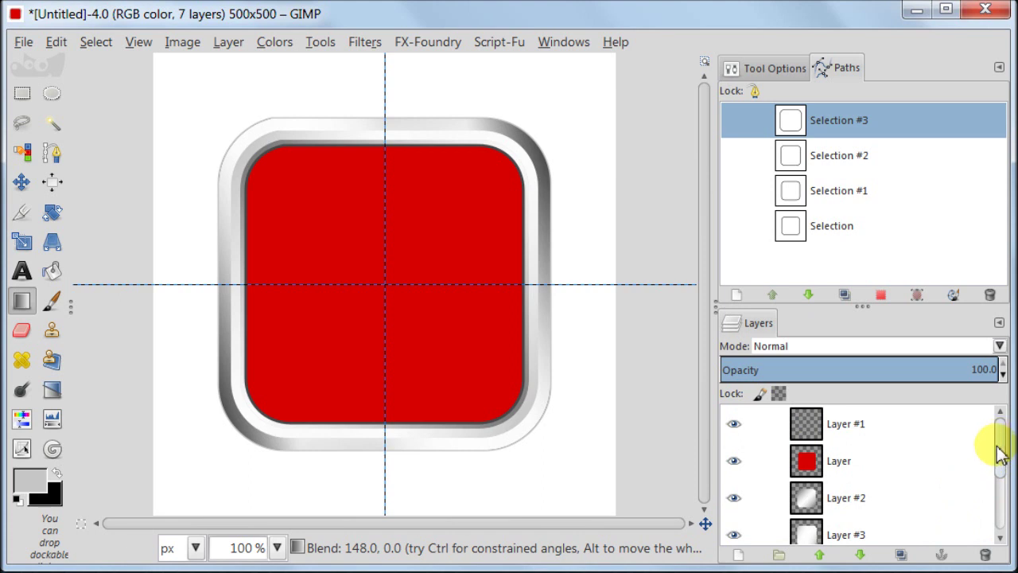
click(807, 465)
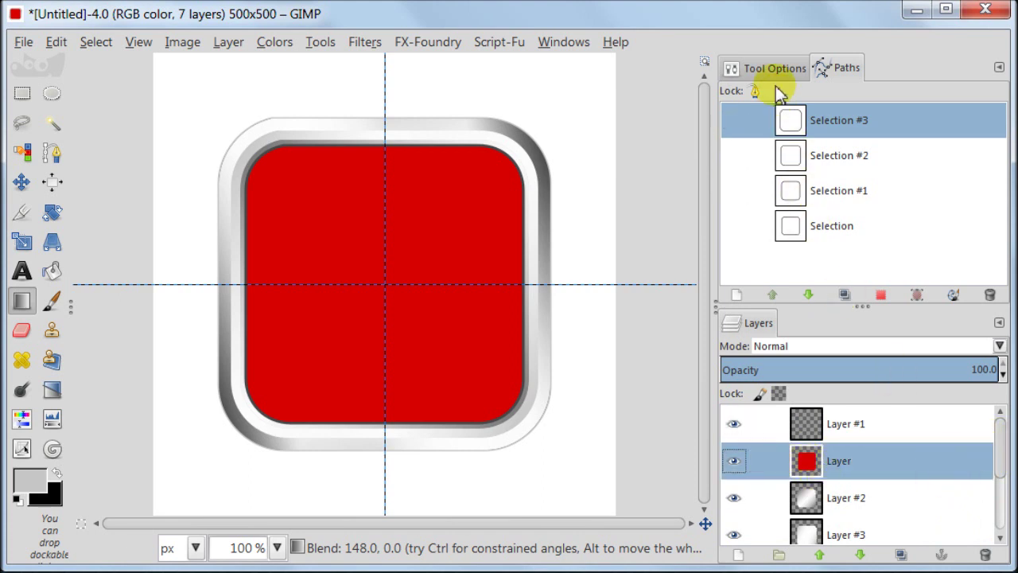
click(788, 228)
click(732, 228)
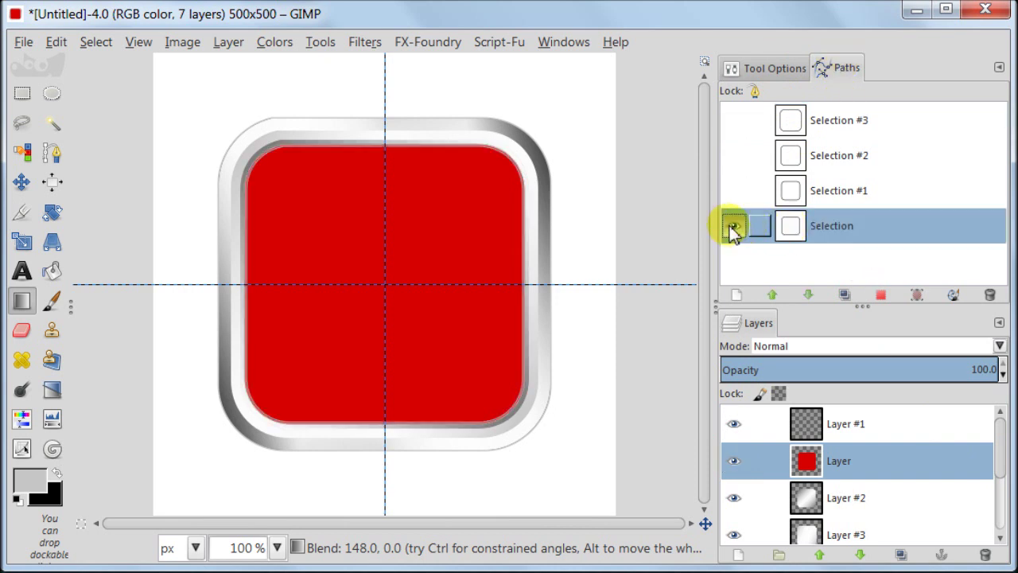
click(733, 227)
click(880, 295)
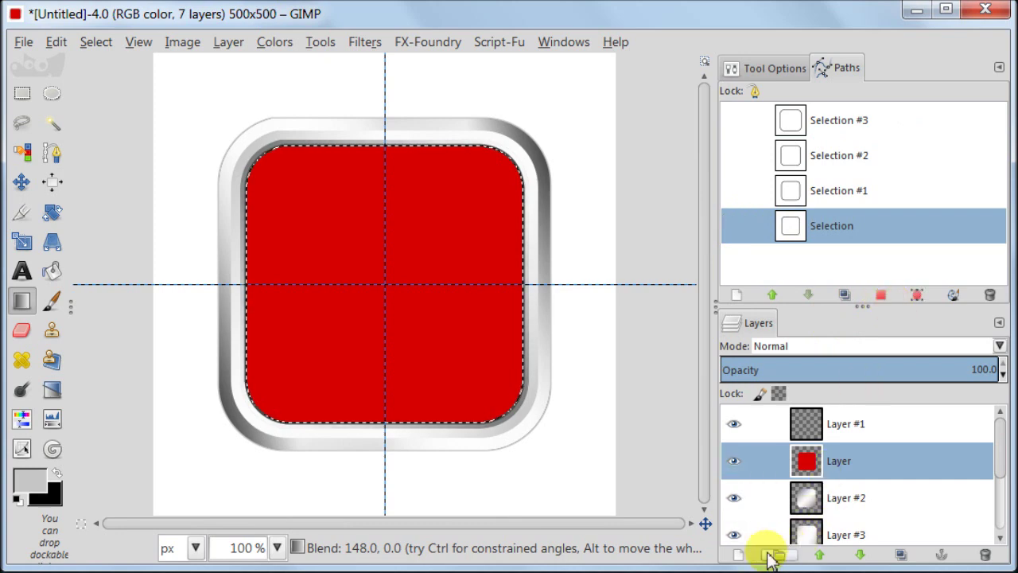
click(737, 555)
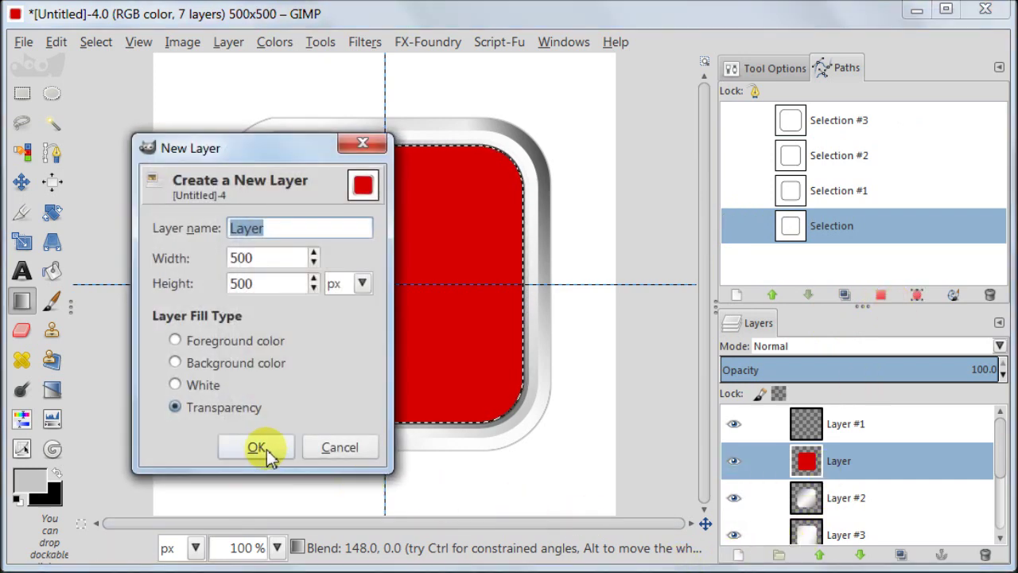
click(256, 447)
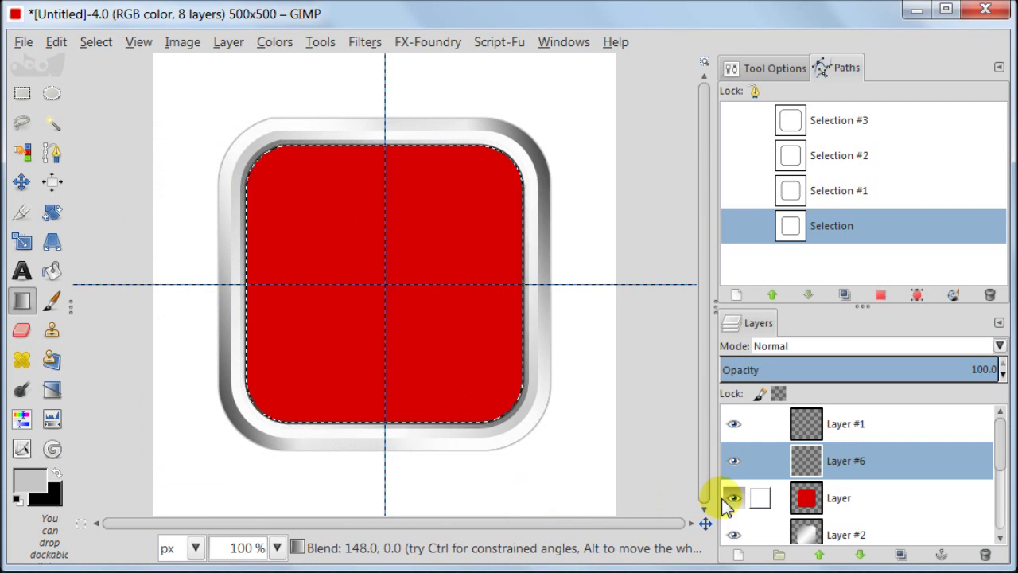
- Fill the rounded square selection on Layer #6 with the Carbon fiber pattern using Bucket Fill in Normal mode
click(52, 271)
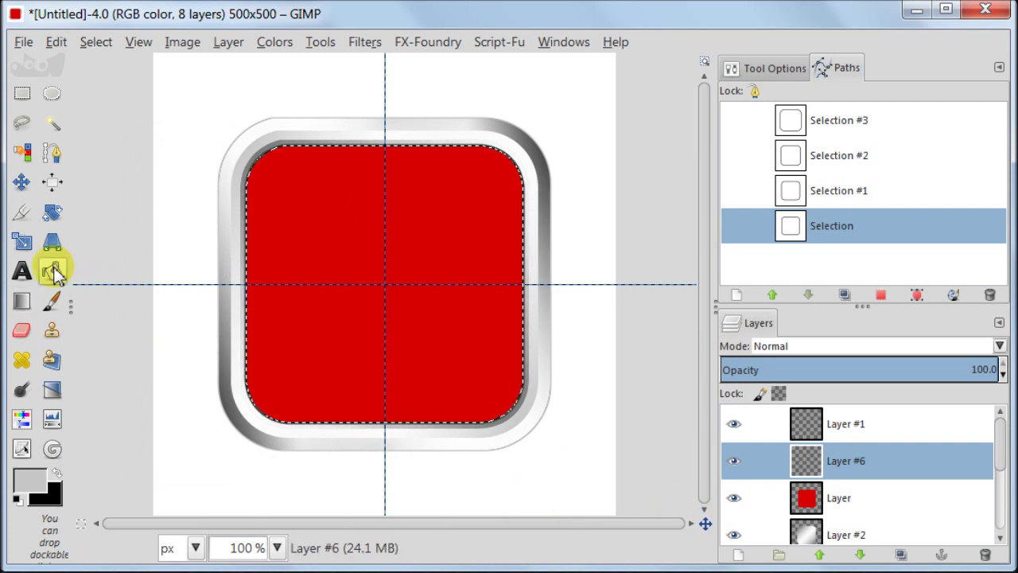
click(766, 65)
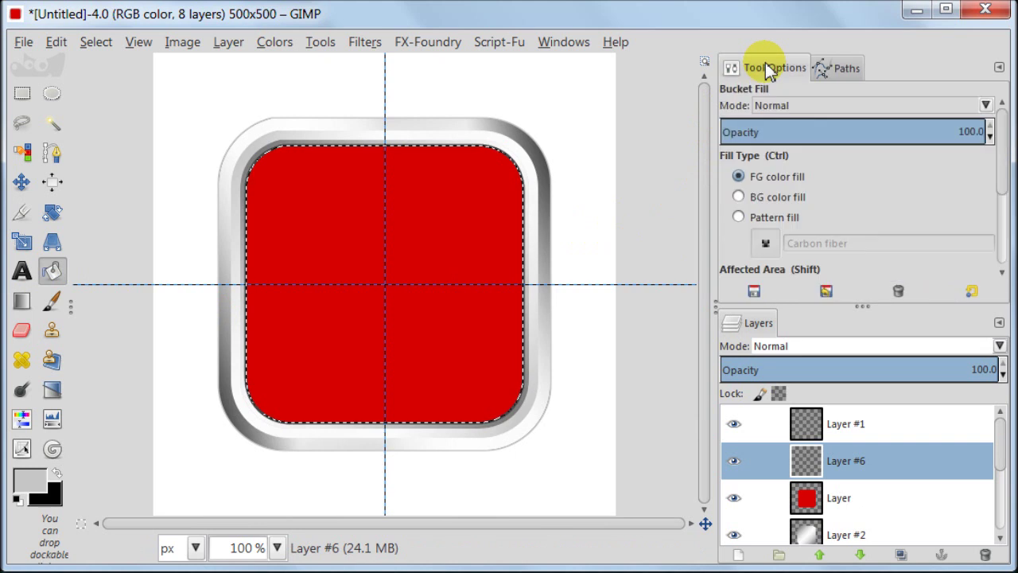
click(738, 217)
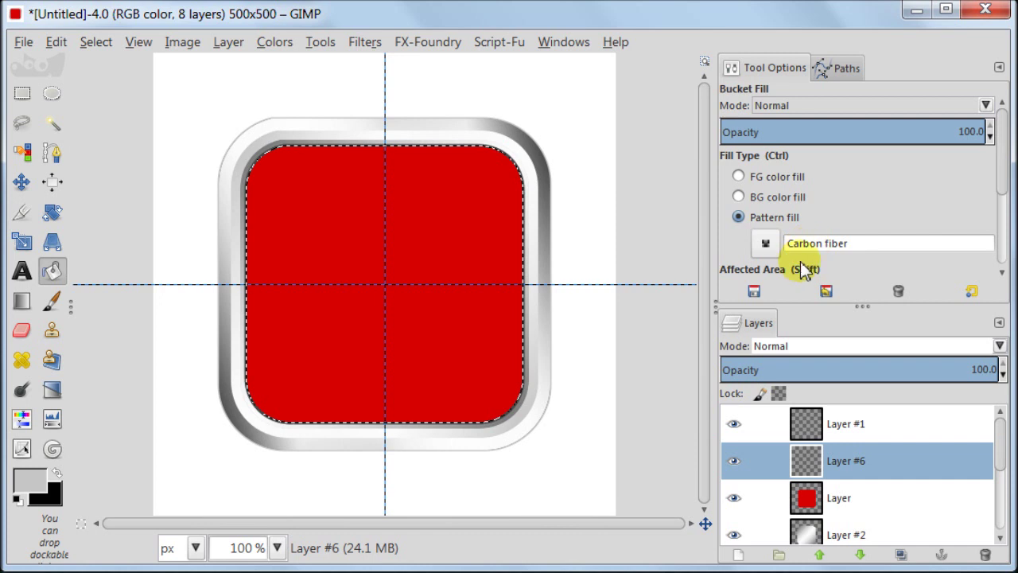
click(765, 244)
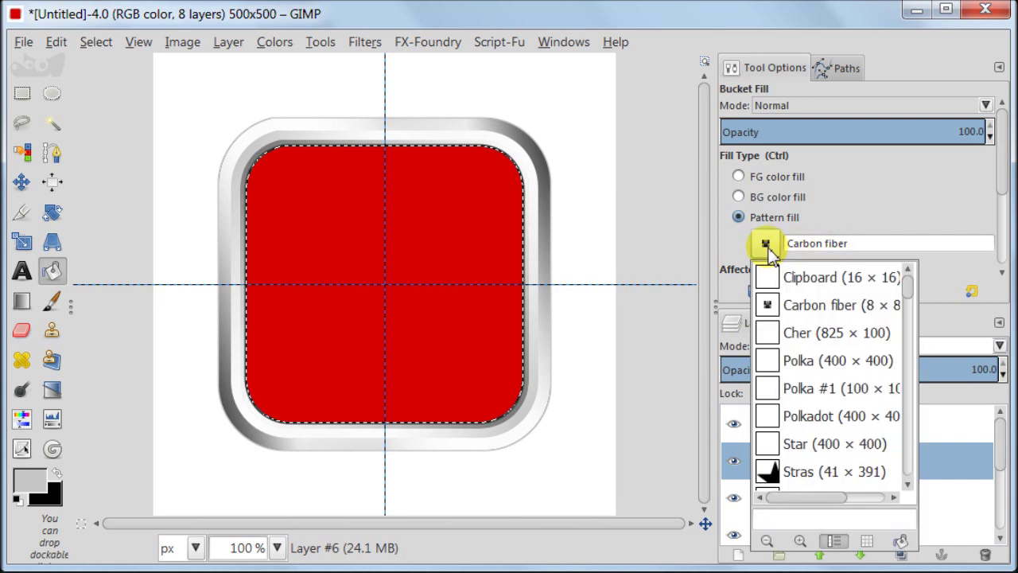
click(885, 213)
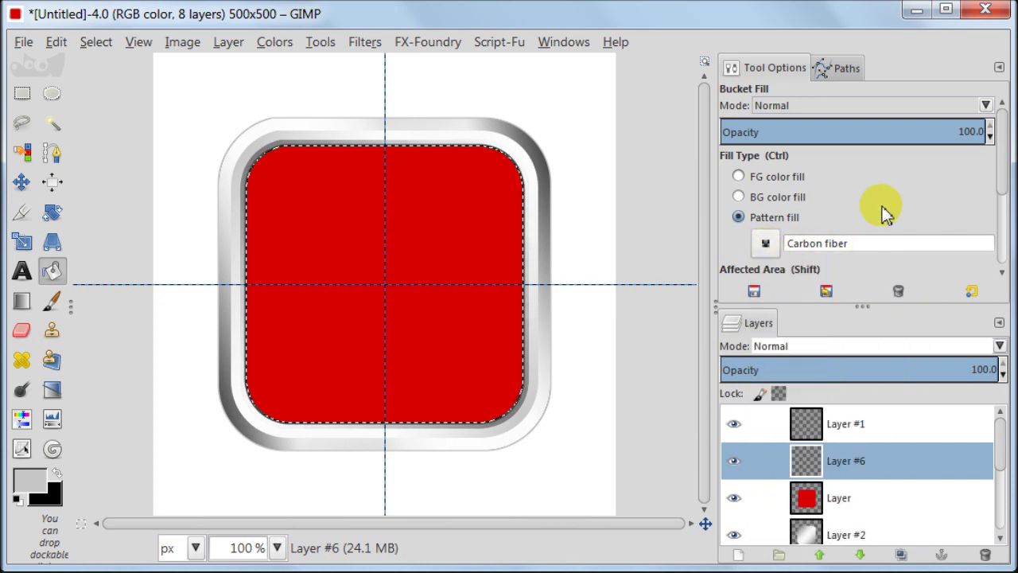
click(454, 341)
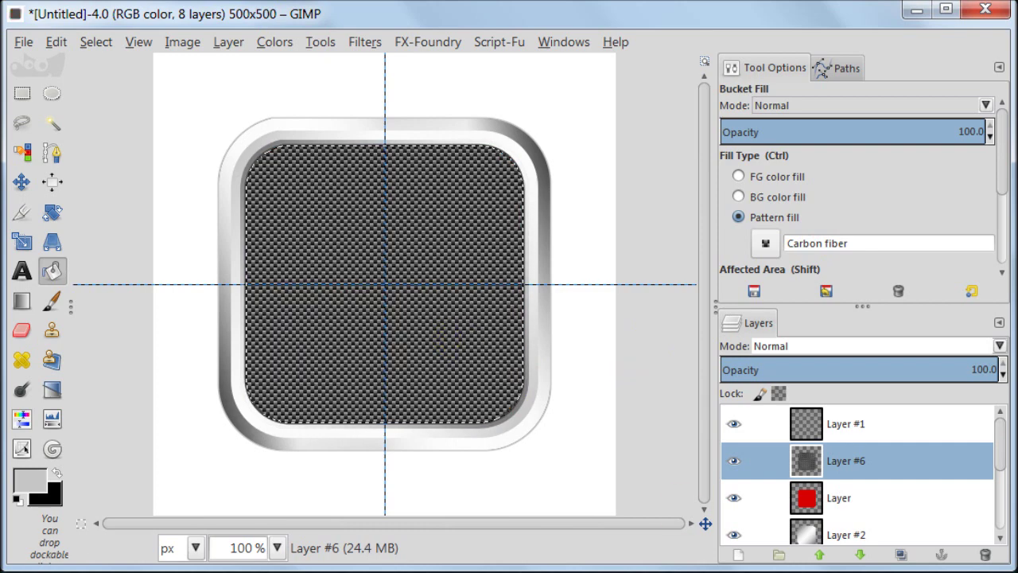
- Add a new transparent layer above the carbon fiber layer, and set the foreground color to white and the background color to black
click(740, 555)
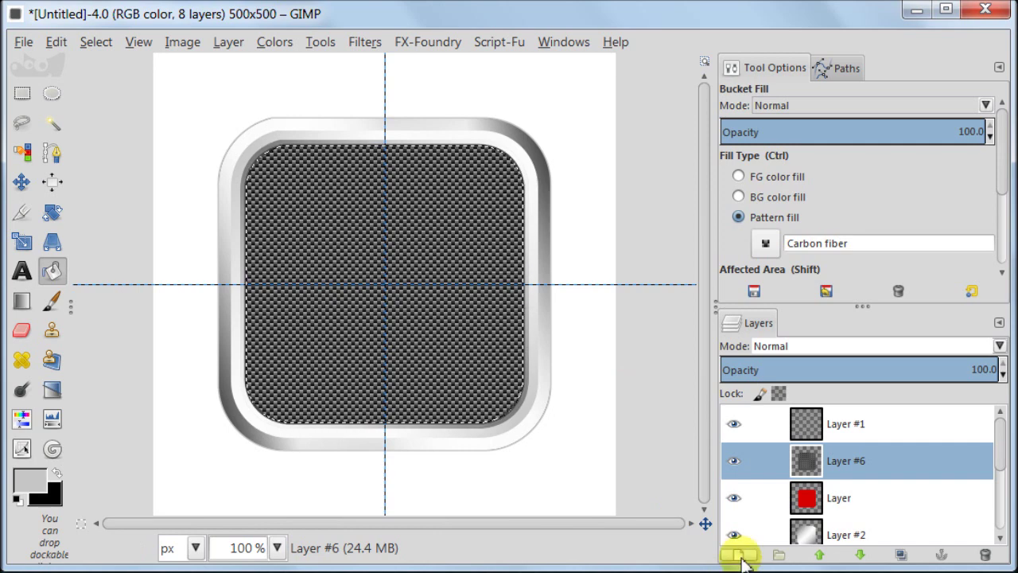
click(146, 318)
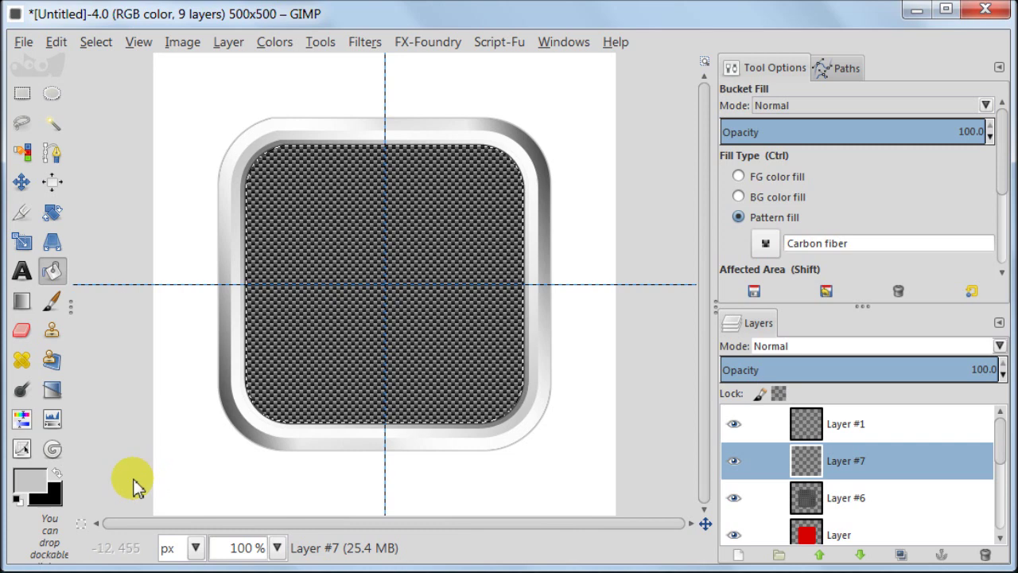
click(29, 481)
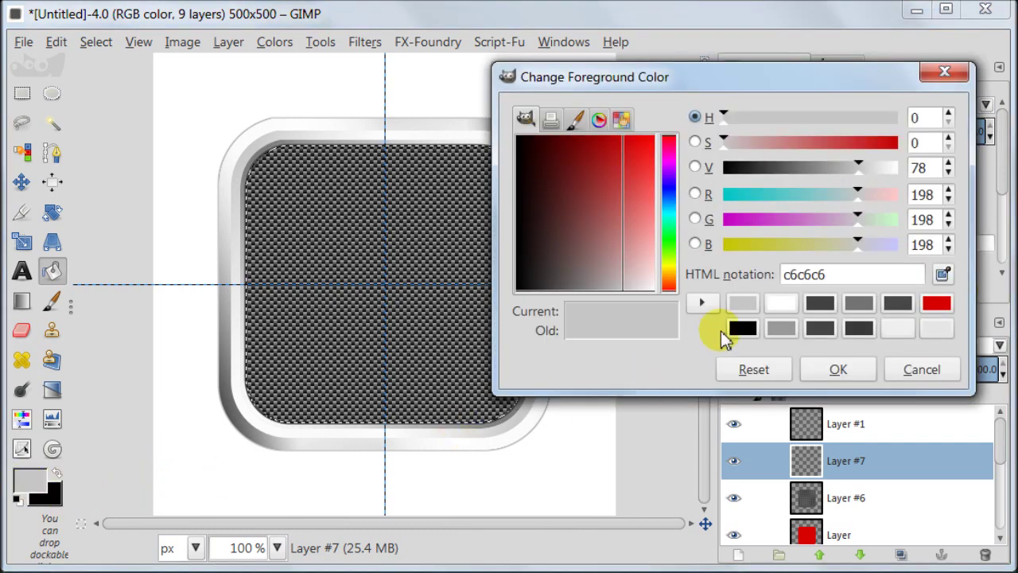
click(780, 302)
click(836, 369)
click(57, 473)
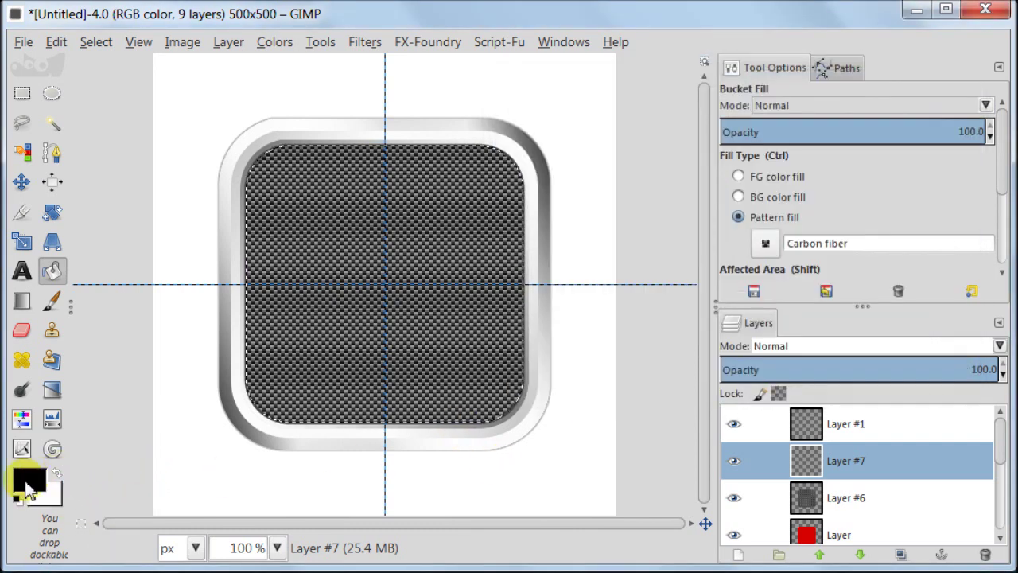
click(29, 480)
click(857, 370)
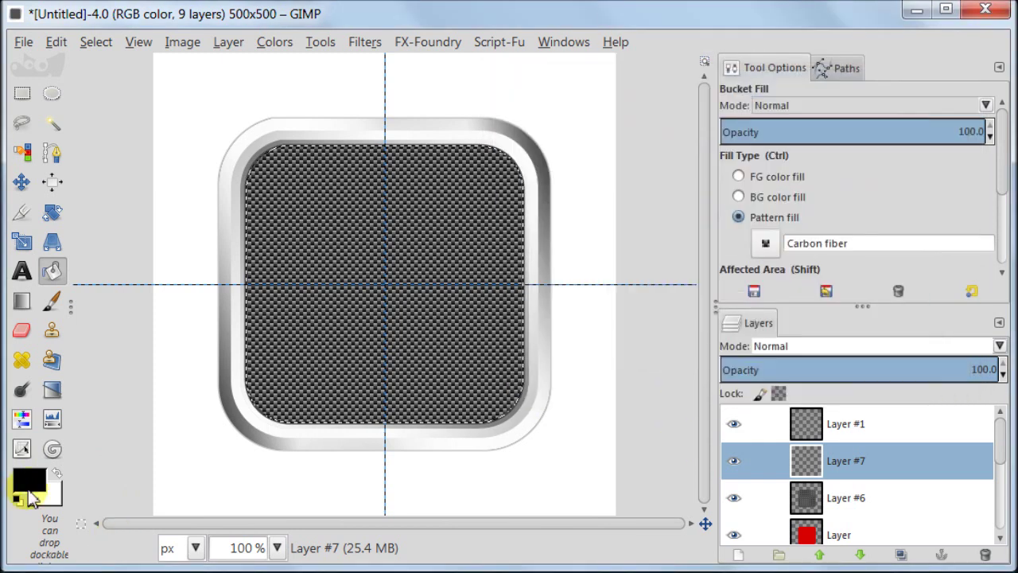
click(57, 473)
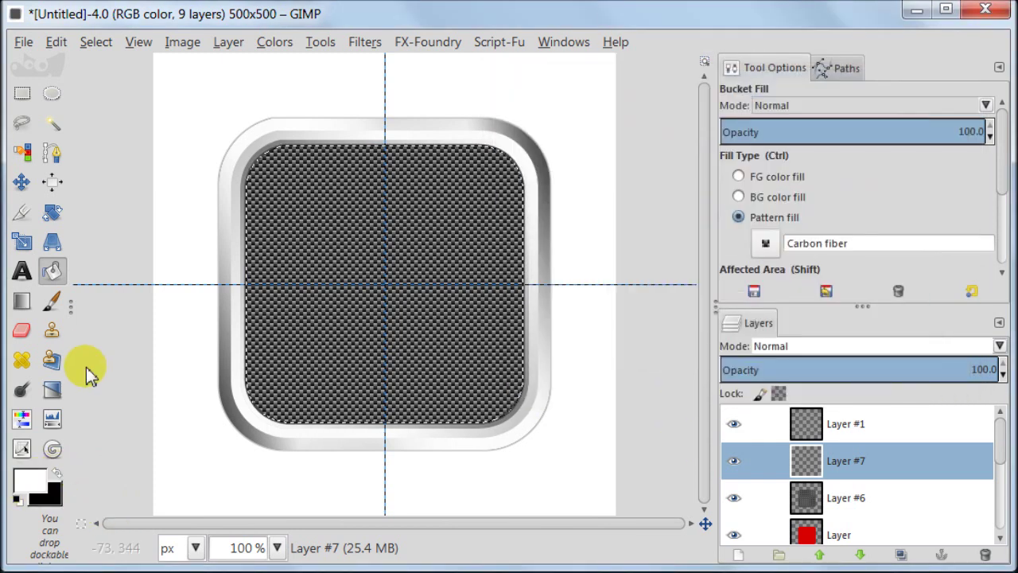
- Fill the selection on Layer #7 with a linear FG to BG (RGB) gradient in Normal mode, about 314 px straight down from its upper edge
click(22, 301)
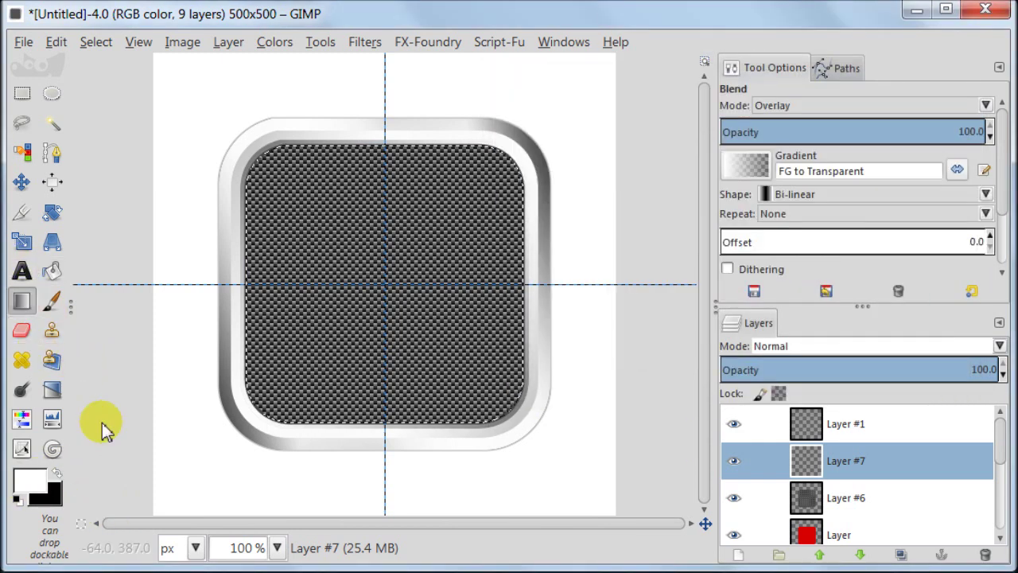
click(748, 171)
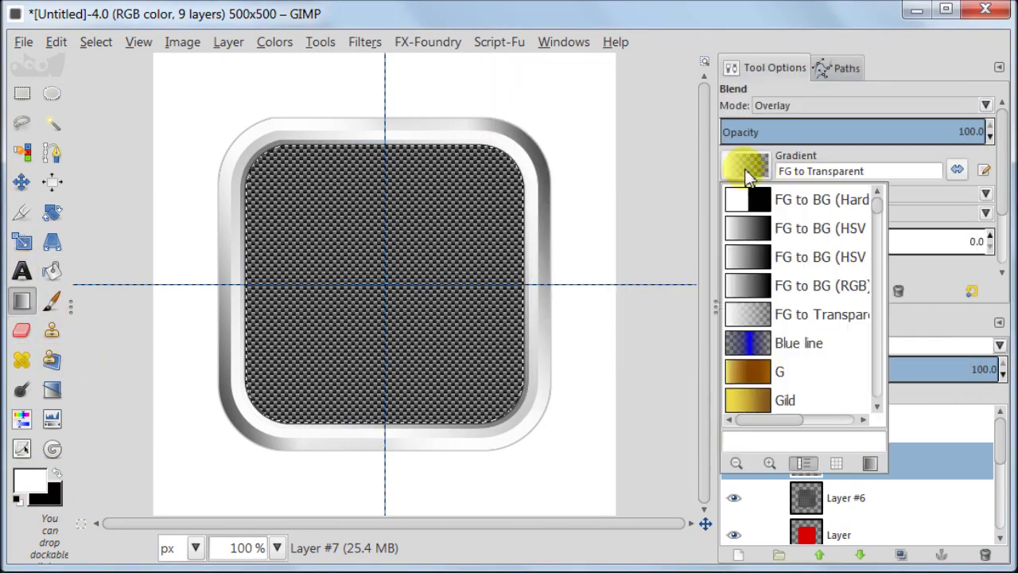
click(751, 291)
click(798, 195)
click(802, 218)
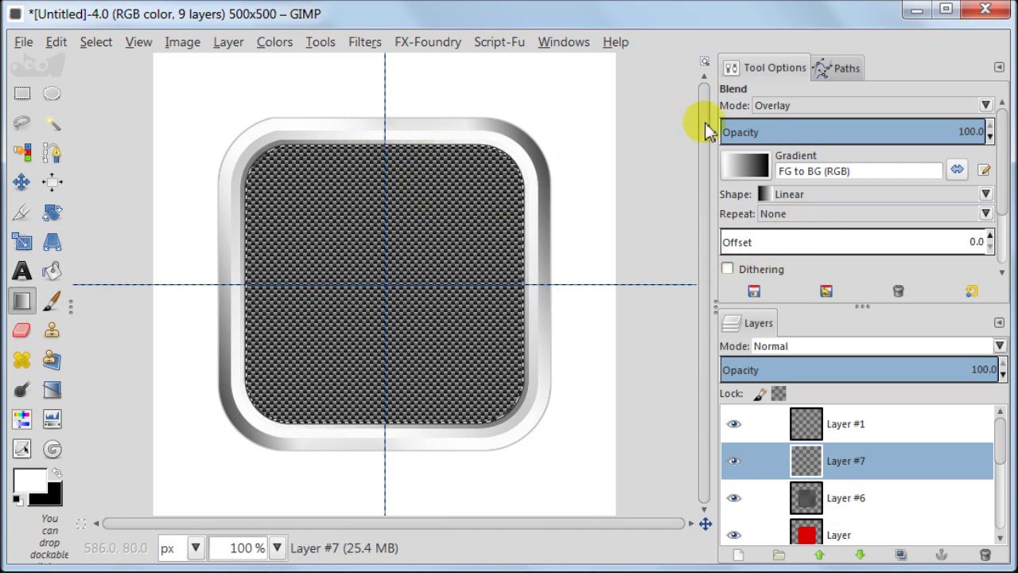
click(812, 102)
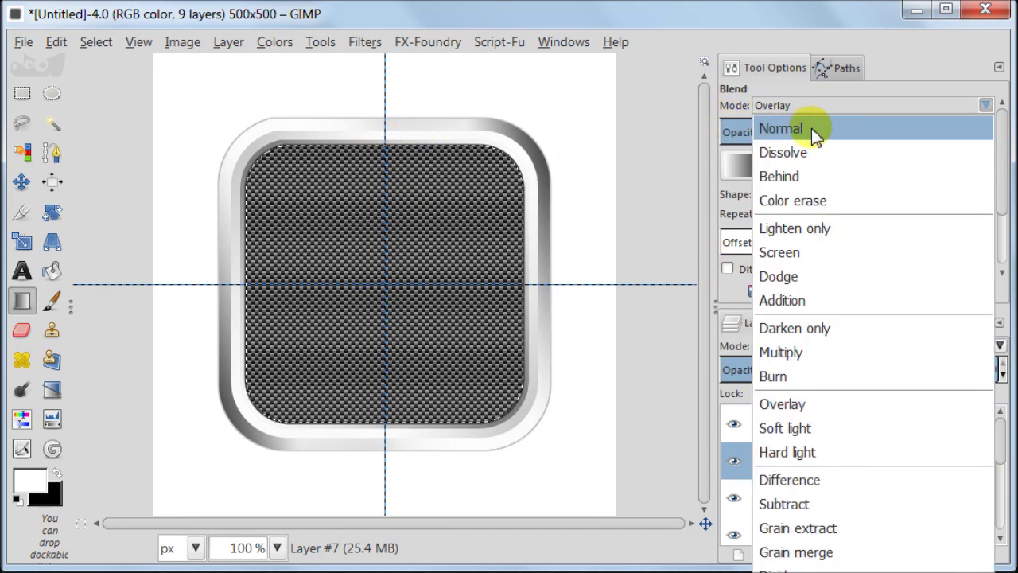
click(812, 128)
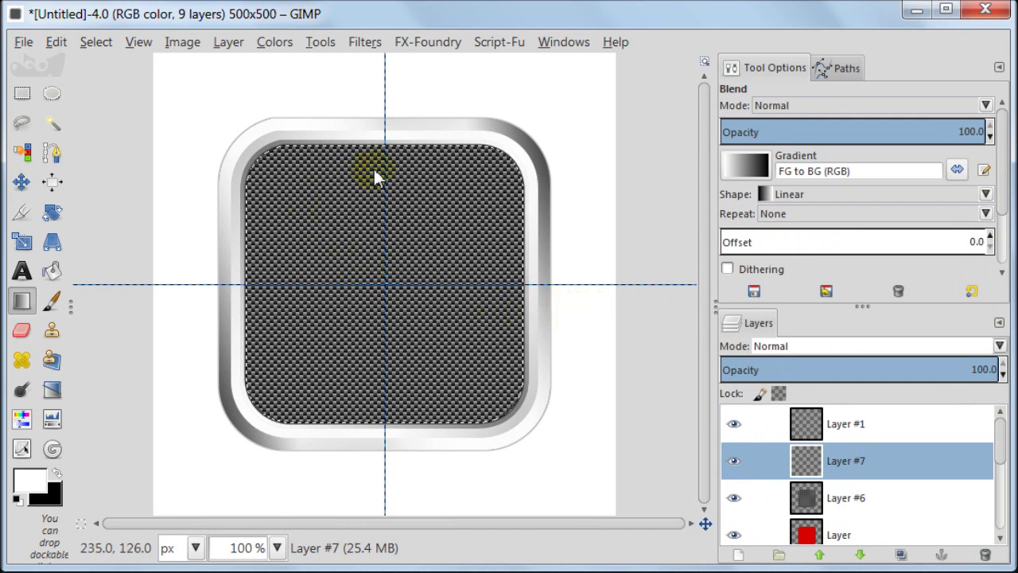
drag(385, 141, 387, 437)
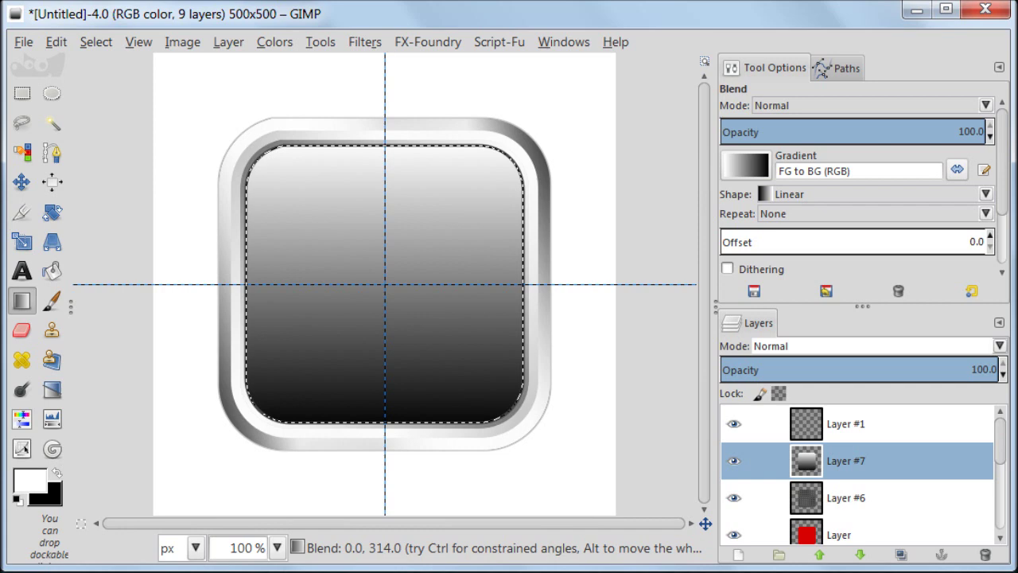
- Set the blend mode of the carbon fiber layer, Layer #6, and the gradient layer, Layer #7, to Overlay
click(845, 497)
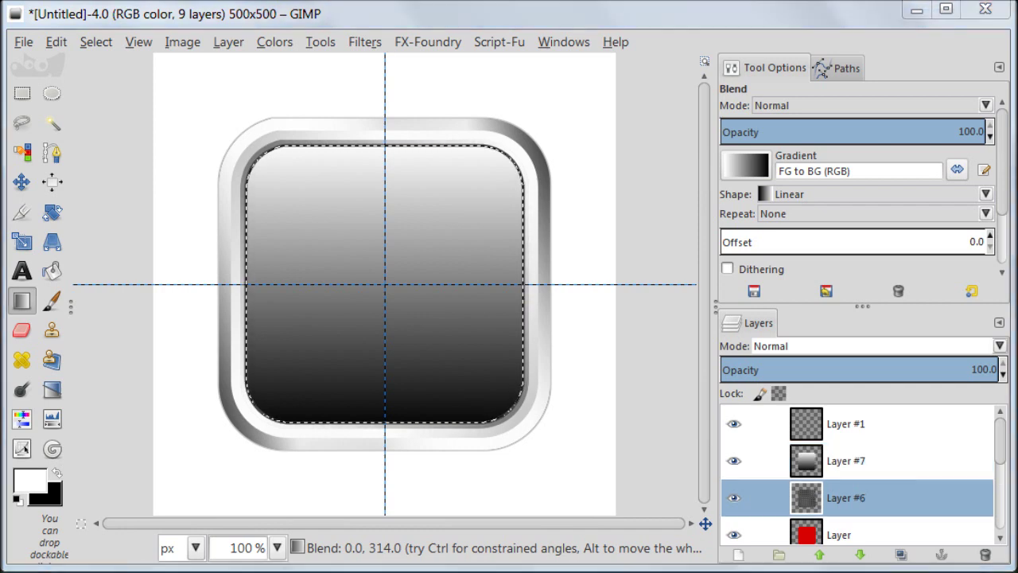
click(890, 505)
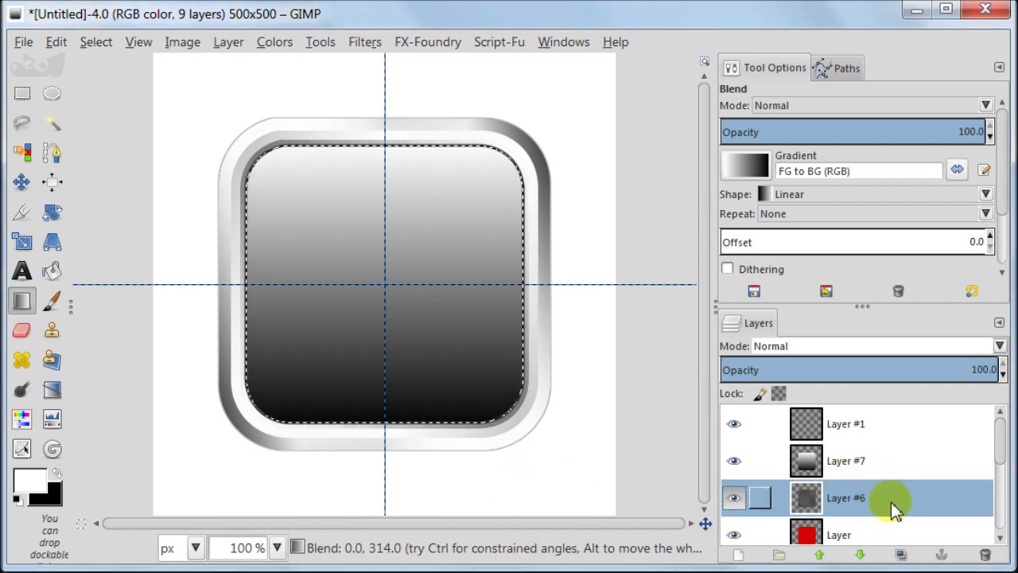
click(815, 345)
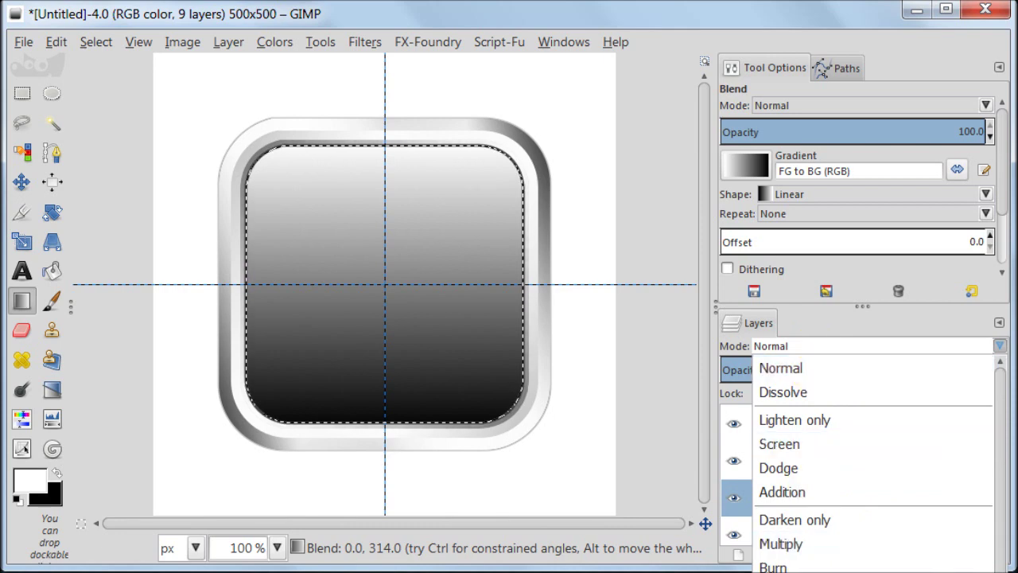
click(875, 504)
click(809, 463)
click(811, 347)
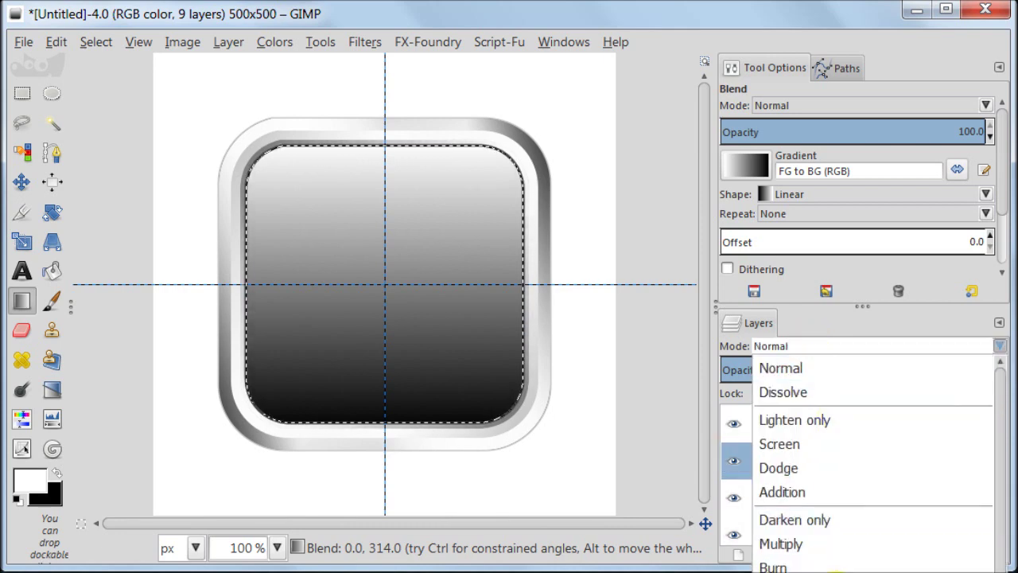
click(902, 466)
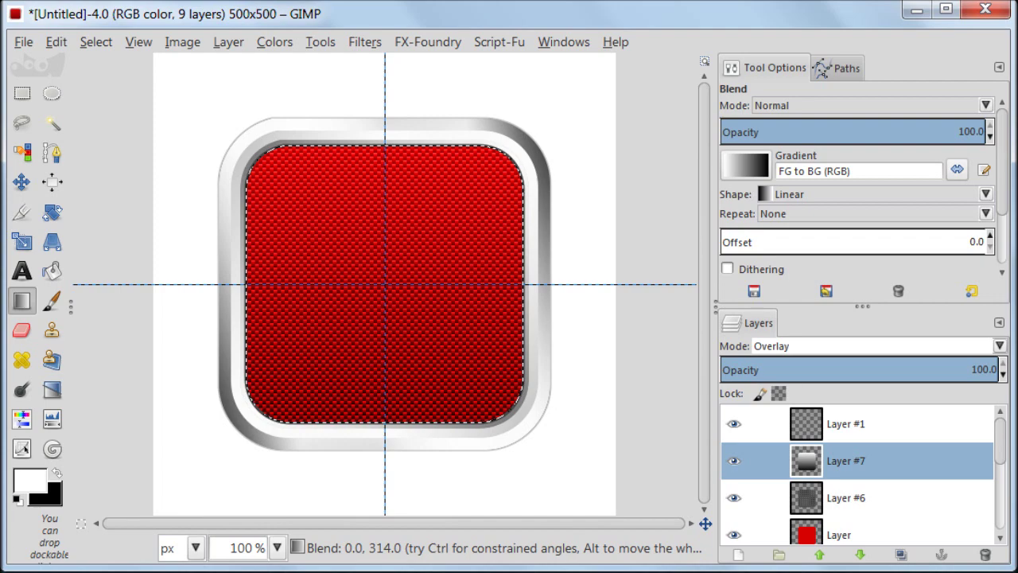
- Add a new transparent 500 × 500 px layer directly above Layer #7, and clear the current selection
click(738, 554)
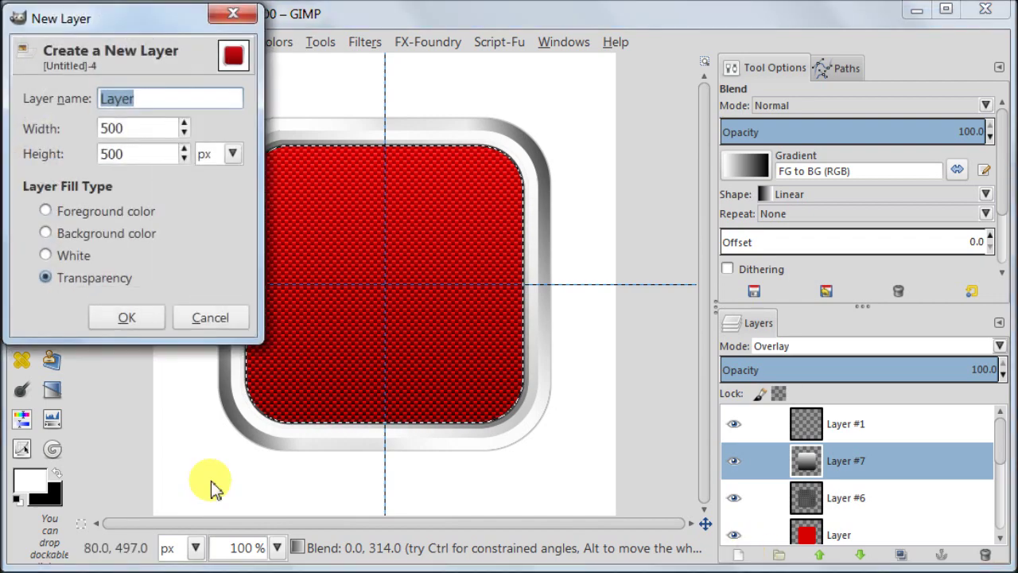
click(129, 317)
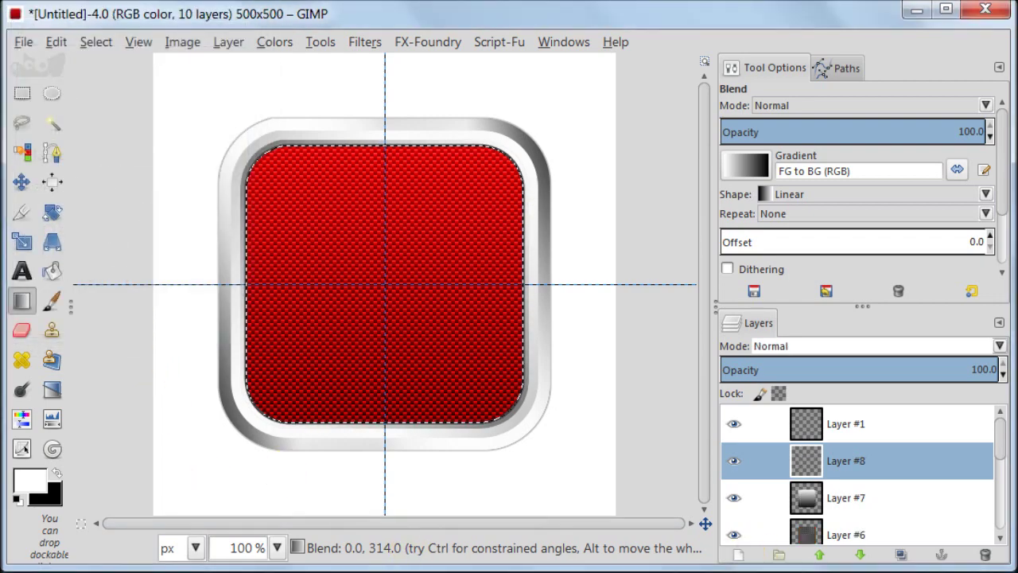
click(93, 42)
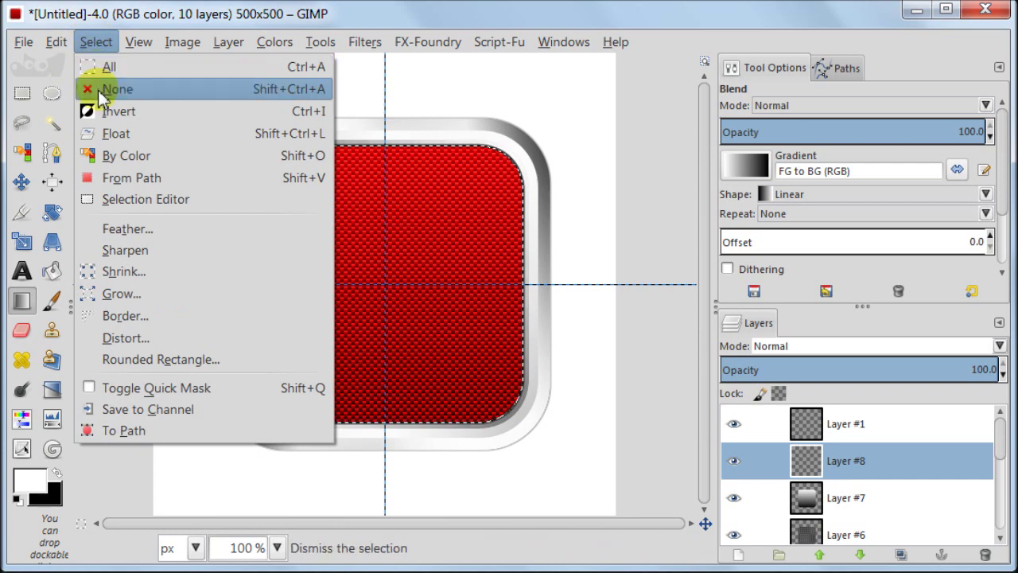
click(112, 89)
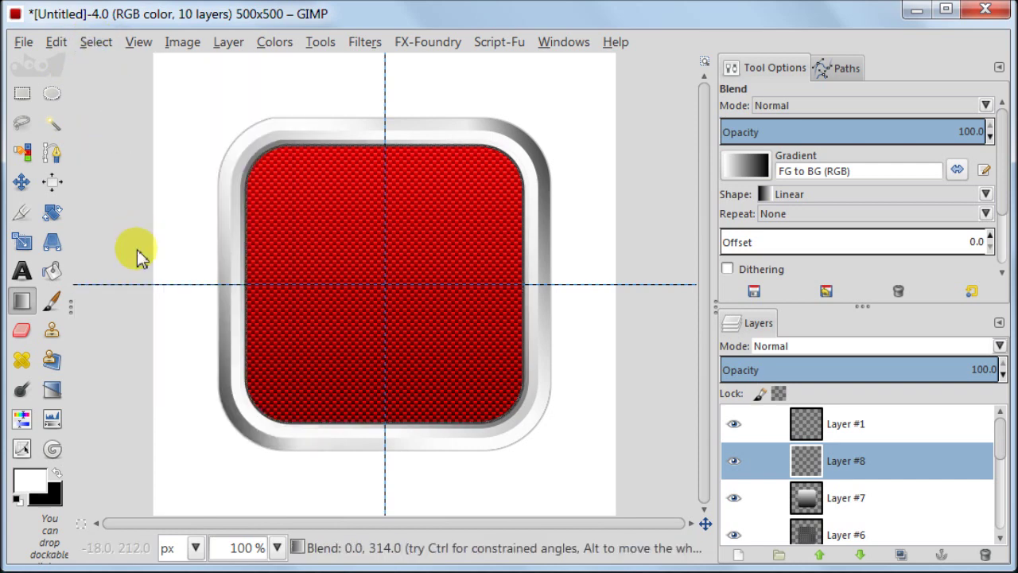
- Select a rounded square with a 42 px corner radius, centered on the guide crossing and slightly inside the red area's edge
click(21, 95)
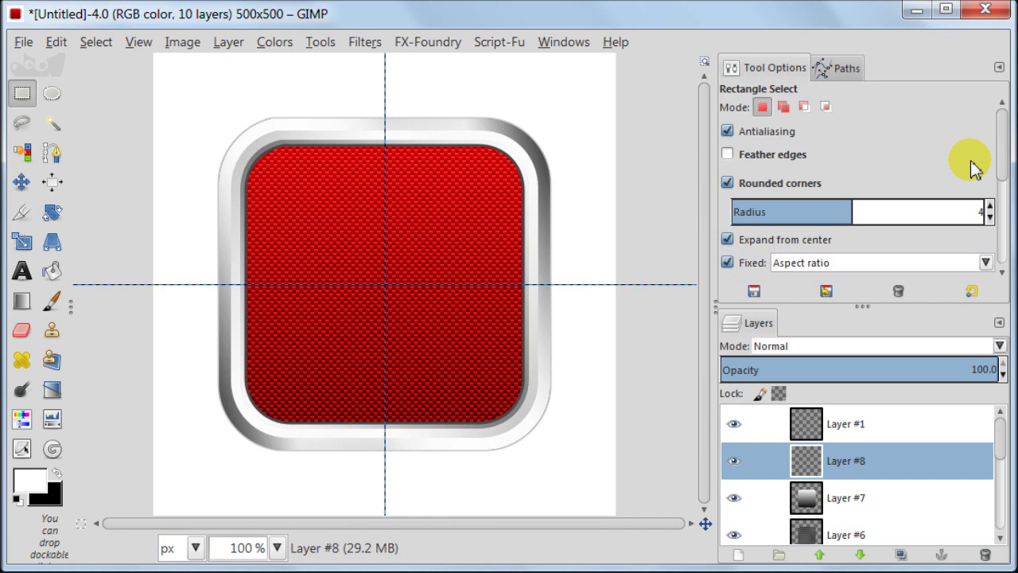
key(Return)
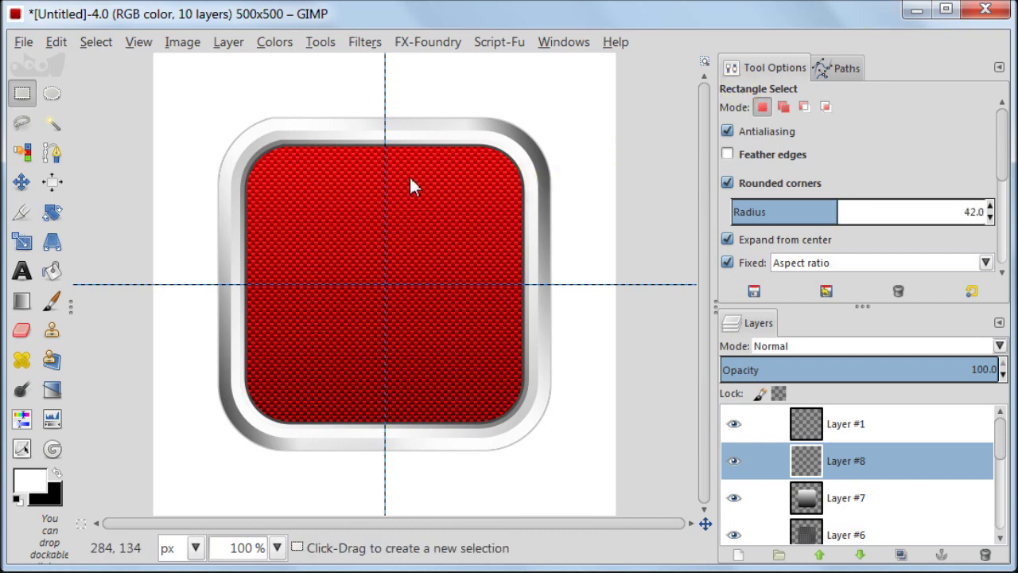
drag(384, 285, 510, 382)
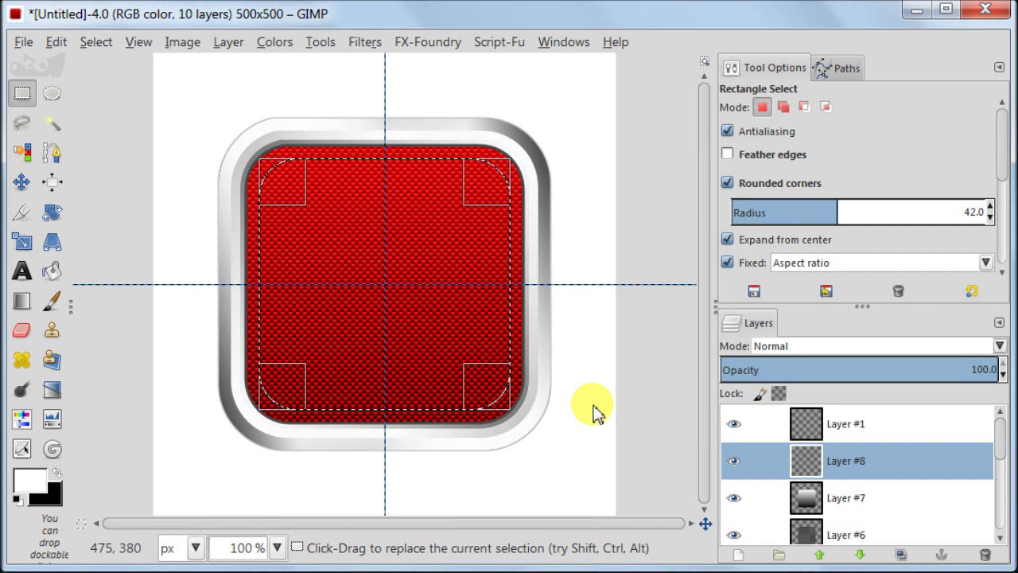
- Fill the selection on Layer #8 with a linear white FG to Transparent gradient, straight down across the red area
click(21, 302)
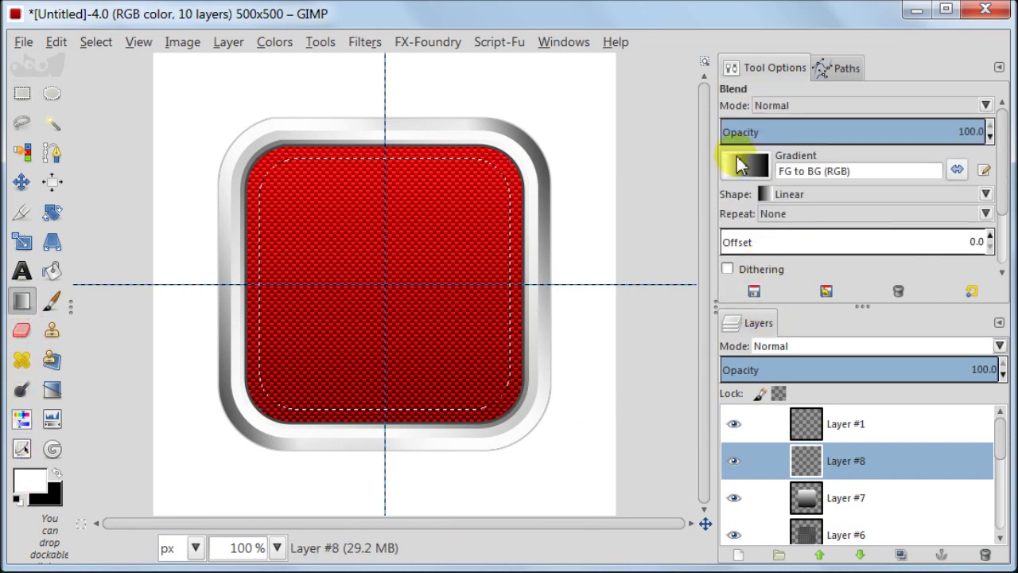
click(740, 164)
click(748, 322)
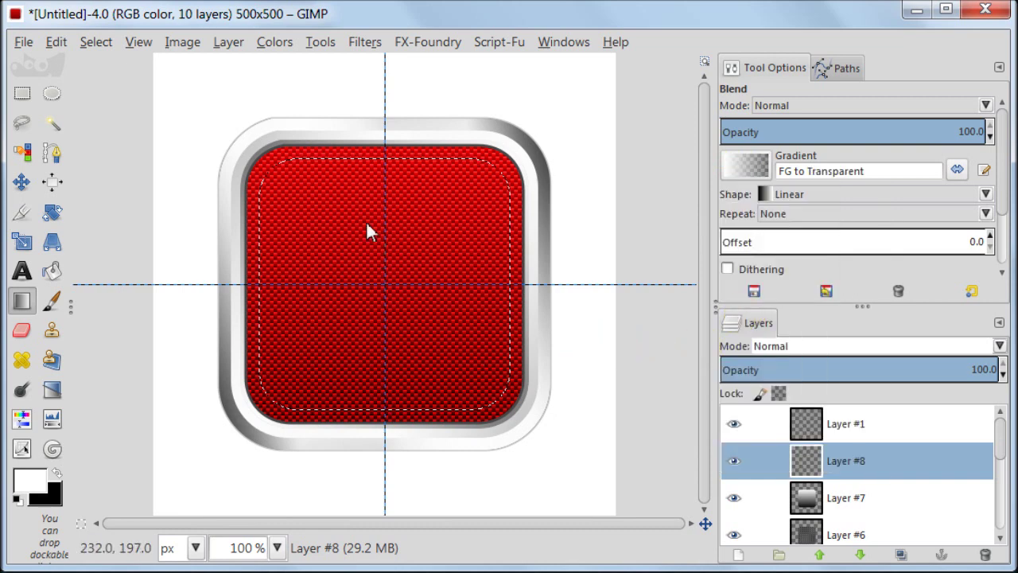
drag(385, 151, 385, 424)
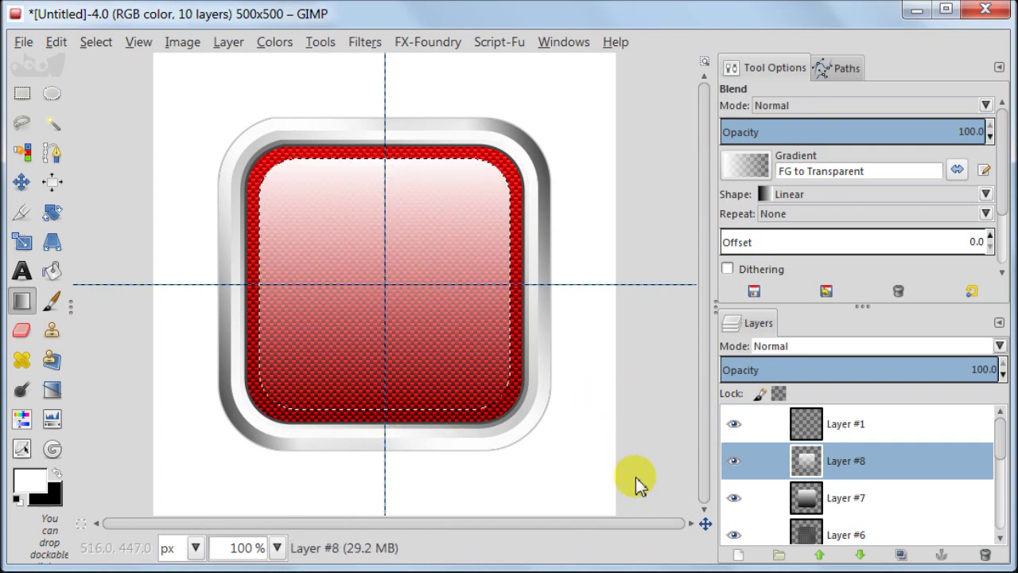
- On a new transparent layer above Layer #8, draw an FG to Transparent gradient about 55 px down from the selection's upper edge, and deselect
click(744, 556)
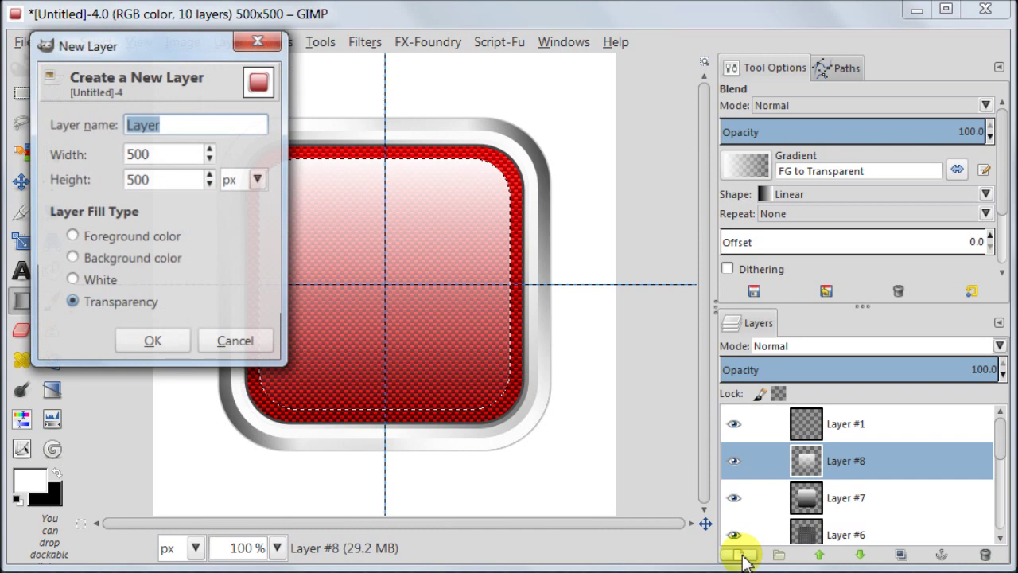
click(164, 346)
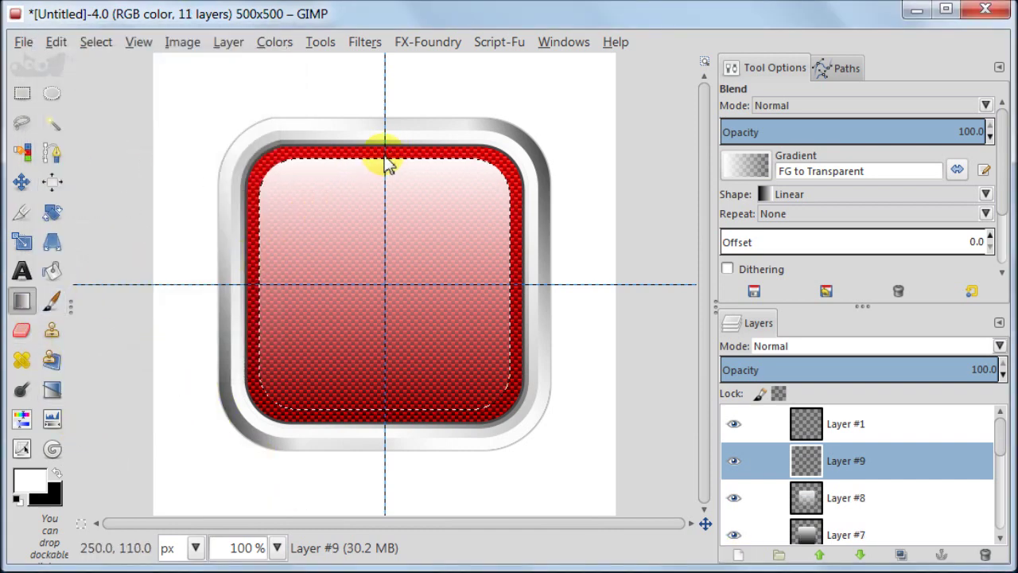
drag(385, 159, 385, 207)
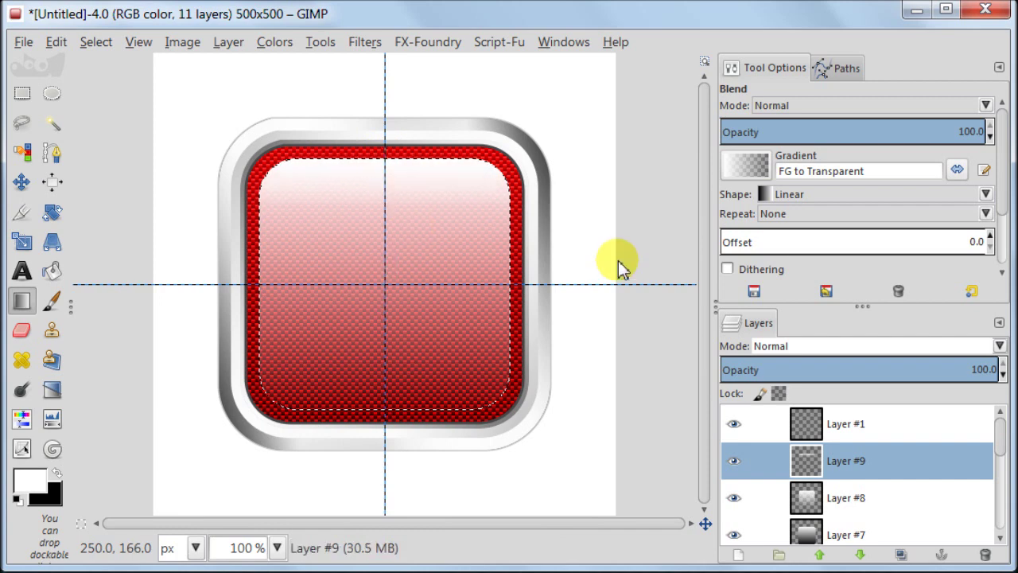
click(96, 43)
click(96, 89)
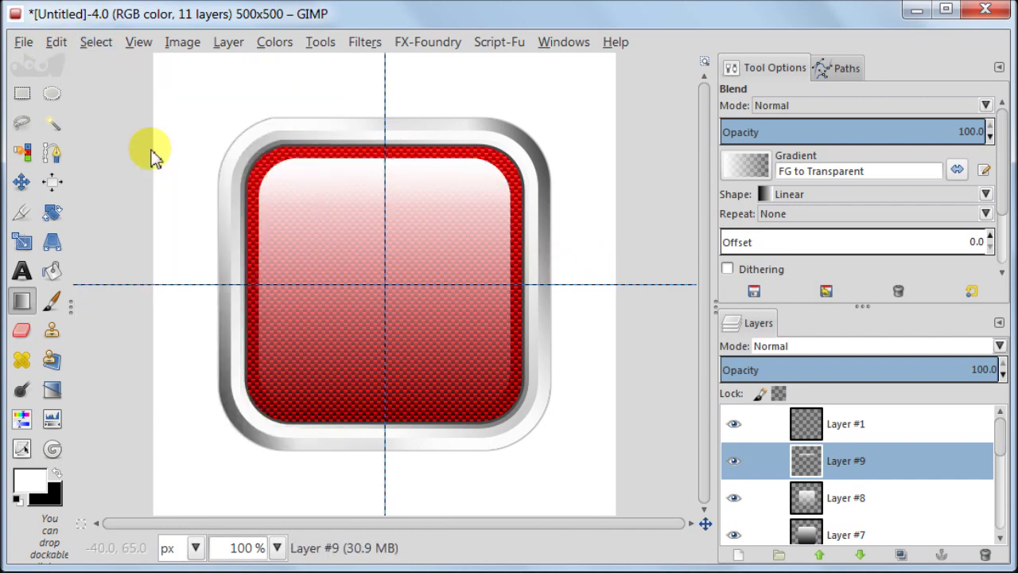
- Set the blend mode of Layer #8 to Overlay and duplicate that layer
click(831, 499)
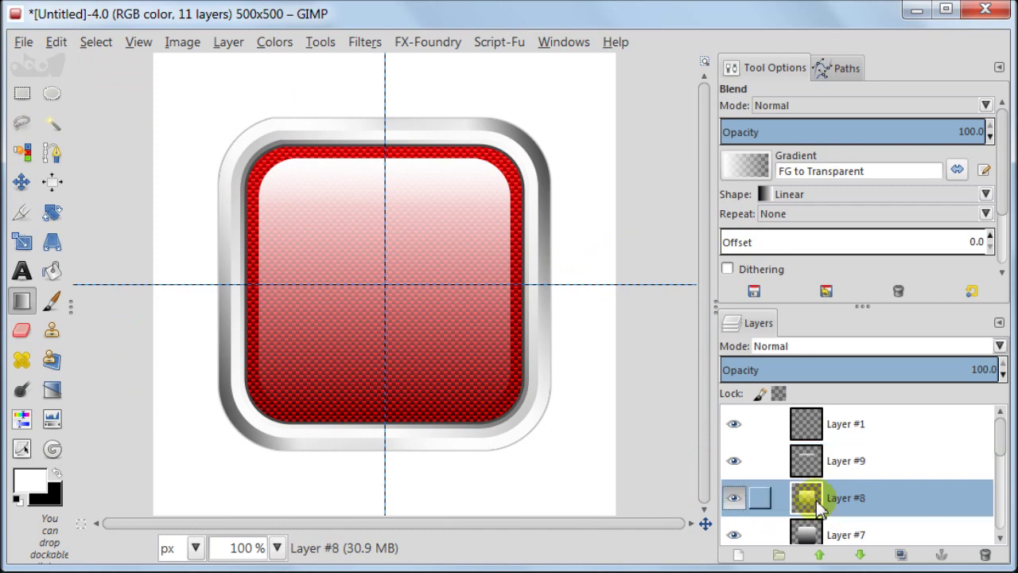
click(819, 344)
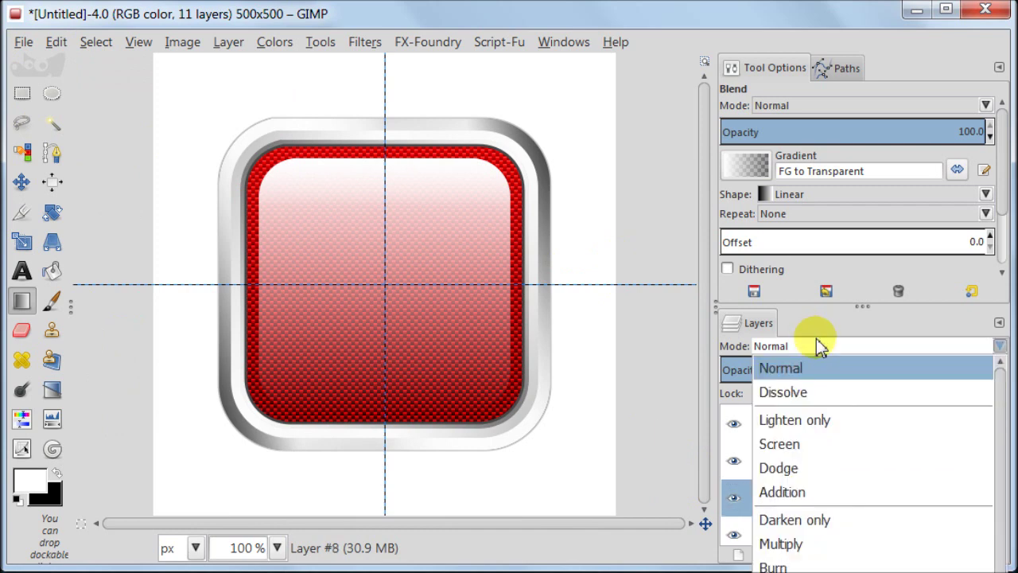
click(830, 560)
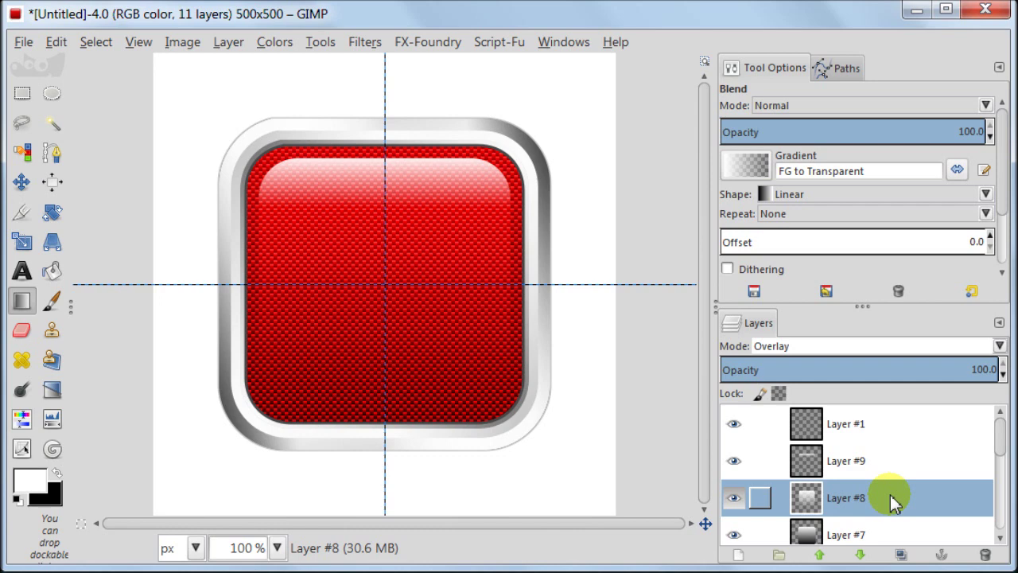
click(898, 553)
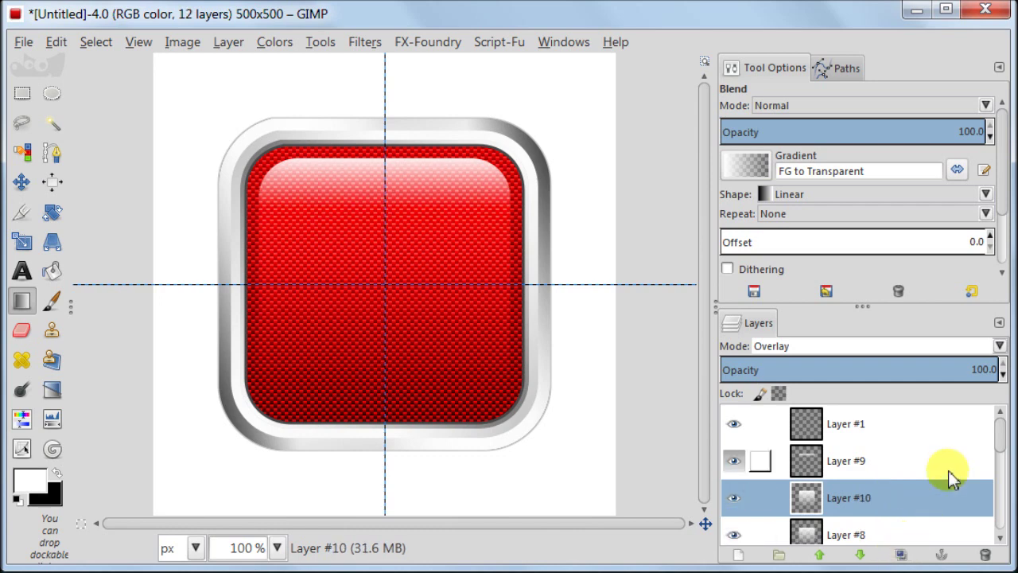
- Try the Overlay blend mode on the short highlight layer, Layer #9, and return it to Normal
click(811, 469)
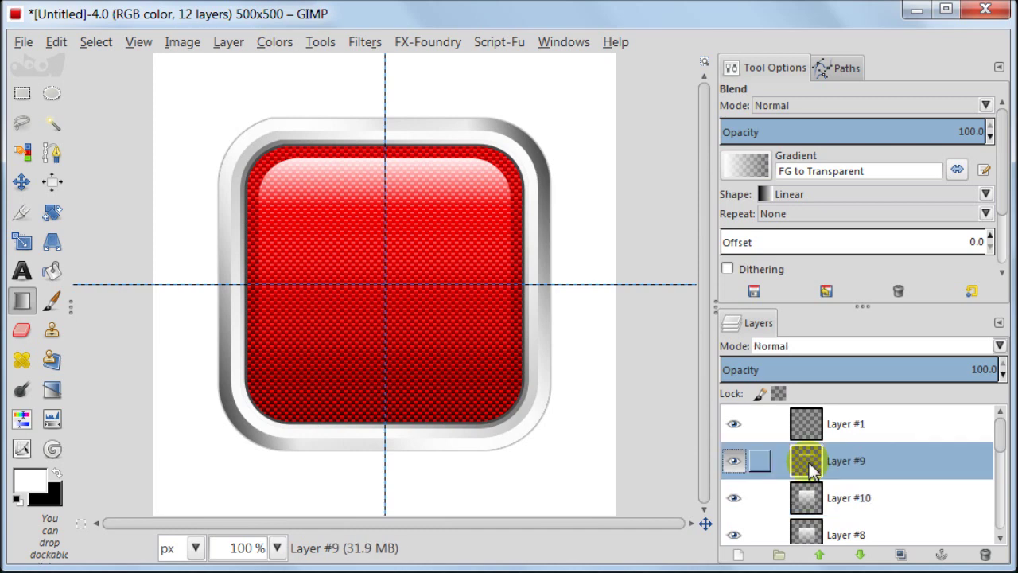
click(901, 353)
click(813, 570)
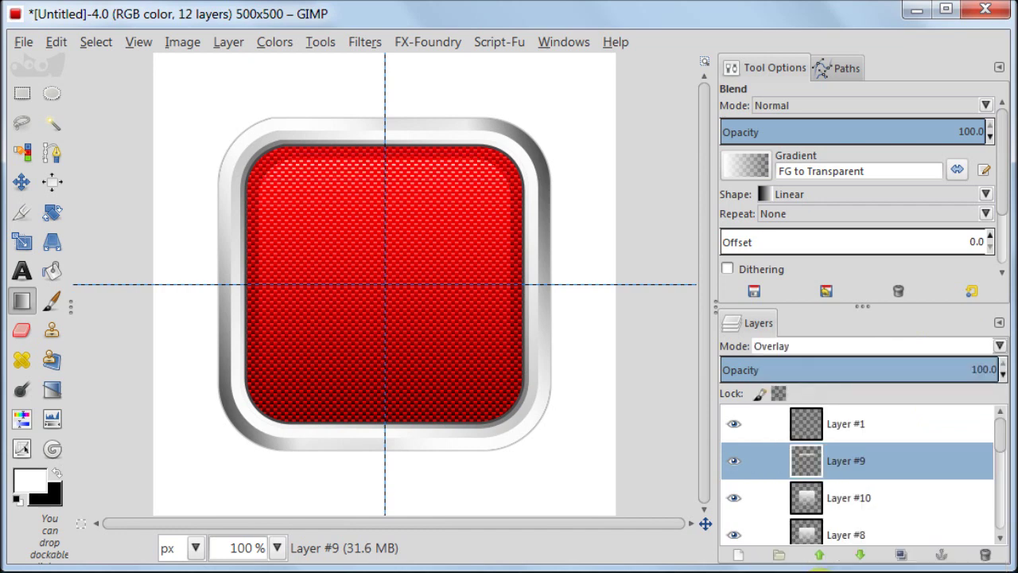
click(849, 348)
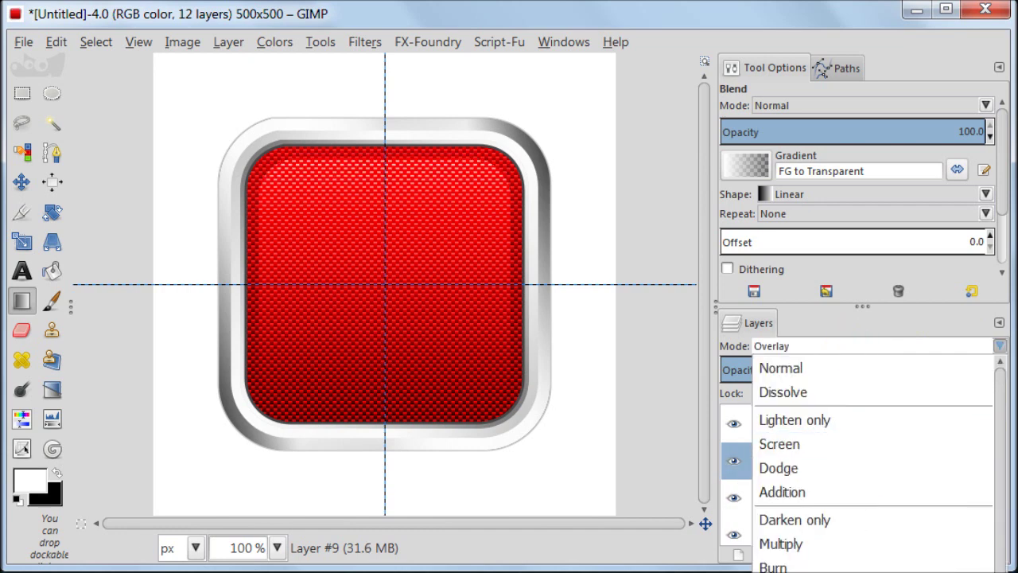
click(827, 368)
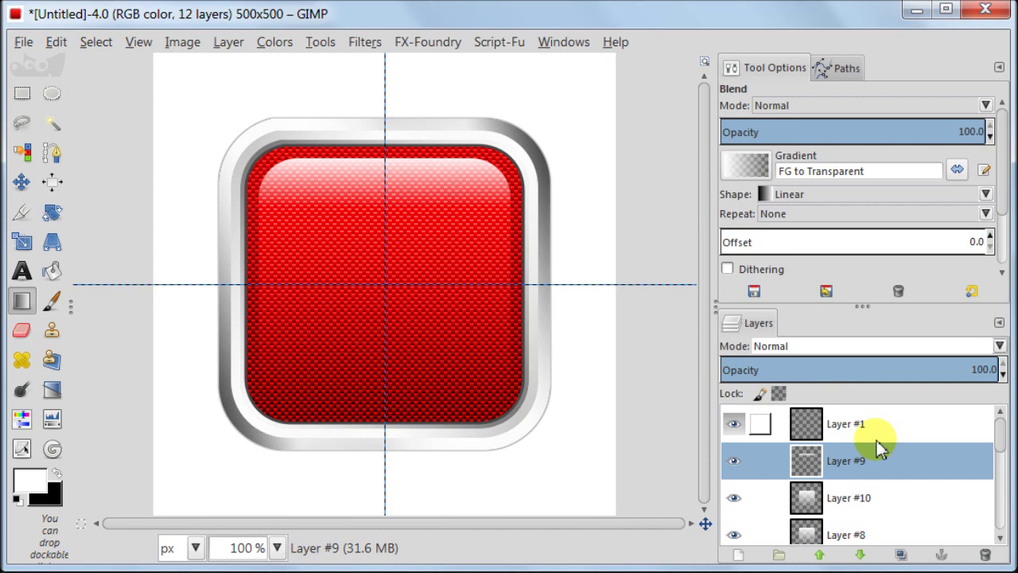
- Lower the opacity of Layer #9 to 86, and compare the icon with that layer hidden and shown
click(925, 366)
drag(927, 367, 962, 373)
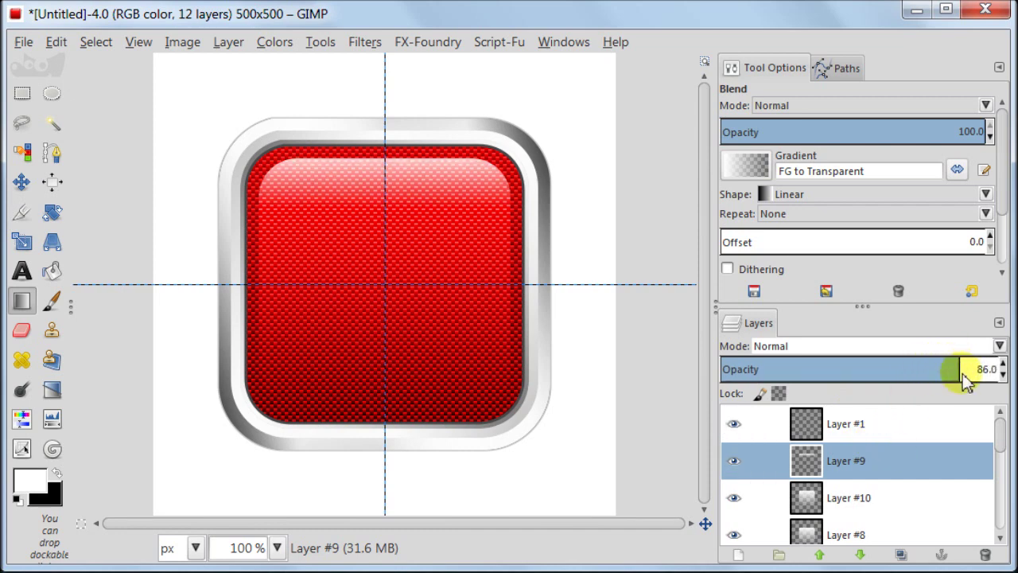
click(733, 461)
click(733, 461)
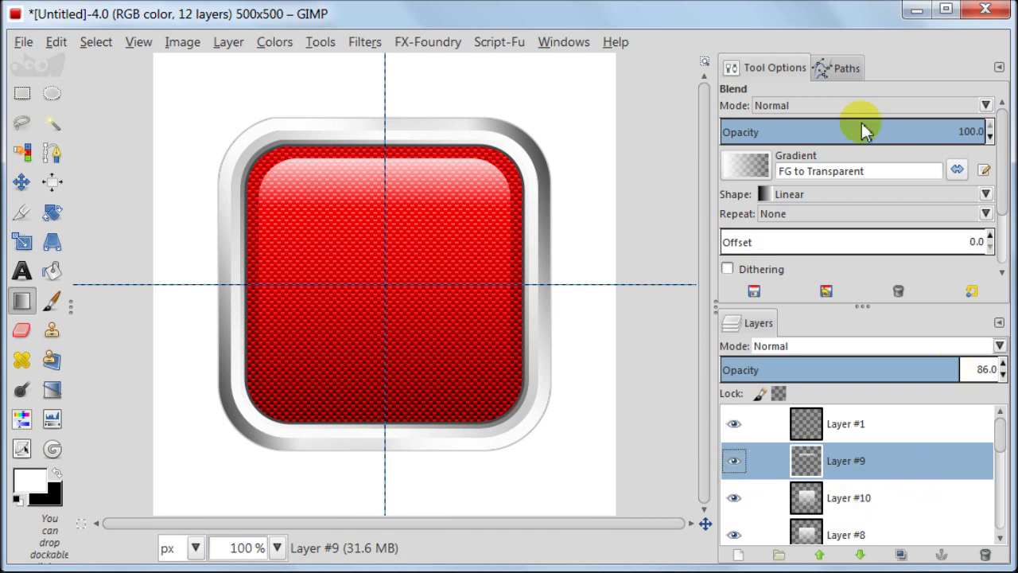
- Turn the innermost path, Selection, into a selection around the red area
click(846, 69)
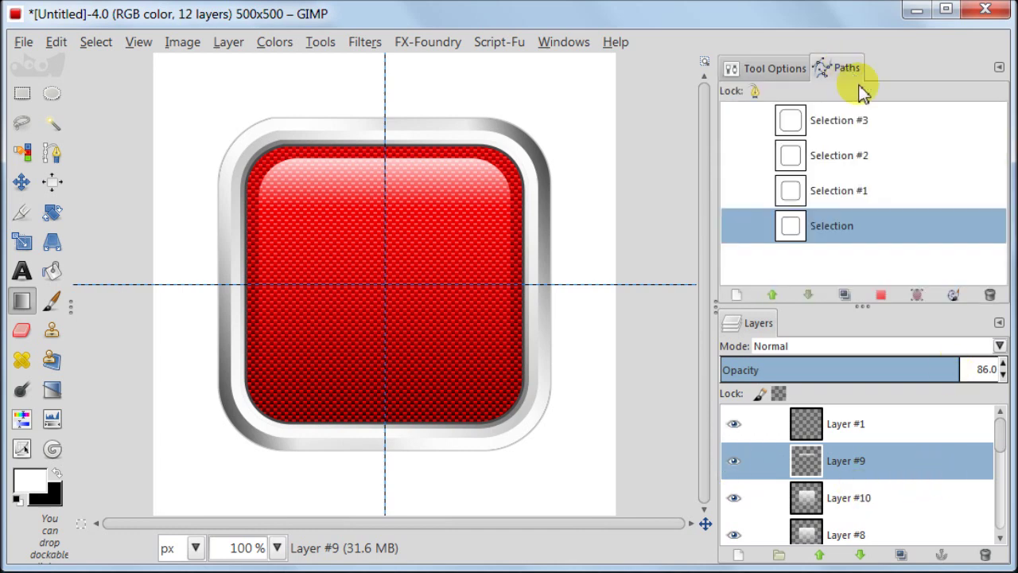
click(881, 296)
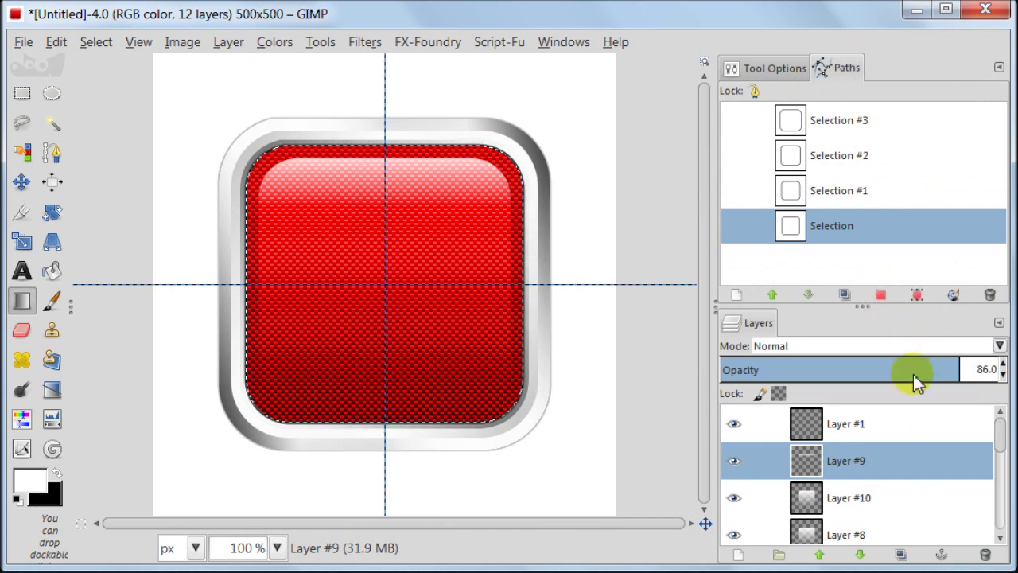
- Add a transparent 500 × 500 px layer directly above Layer #7, and swap the colors to black foreground and white background
scroll(999, 460, down, 2)
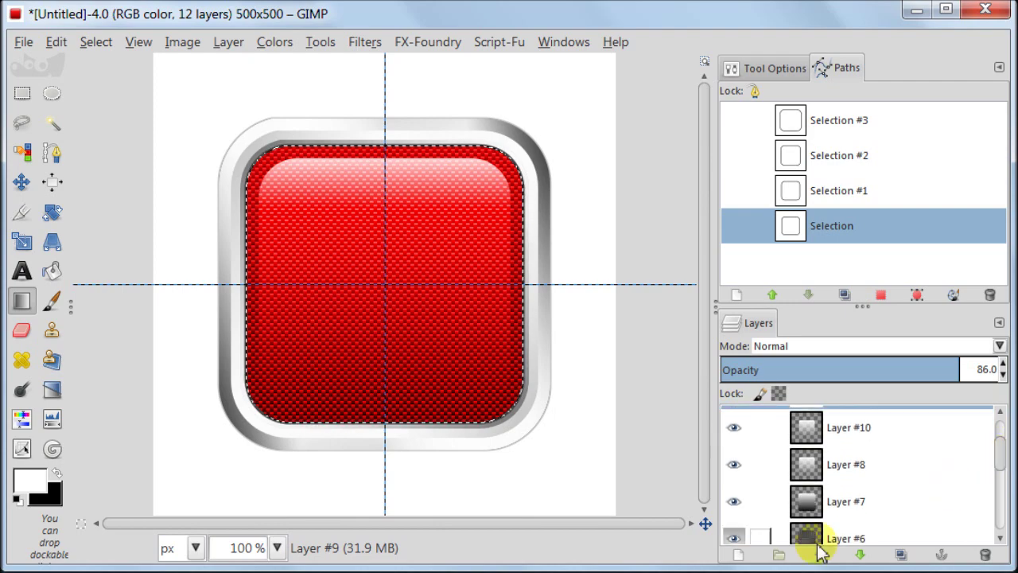
click(803, 501)
click(739, 557)
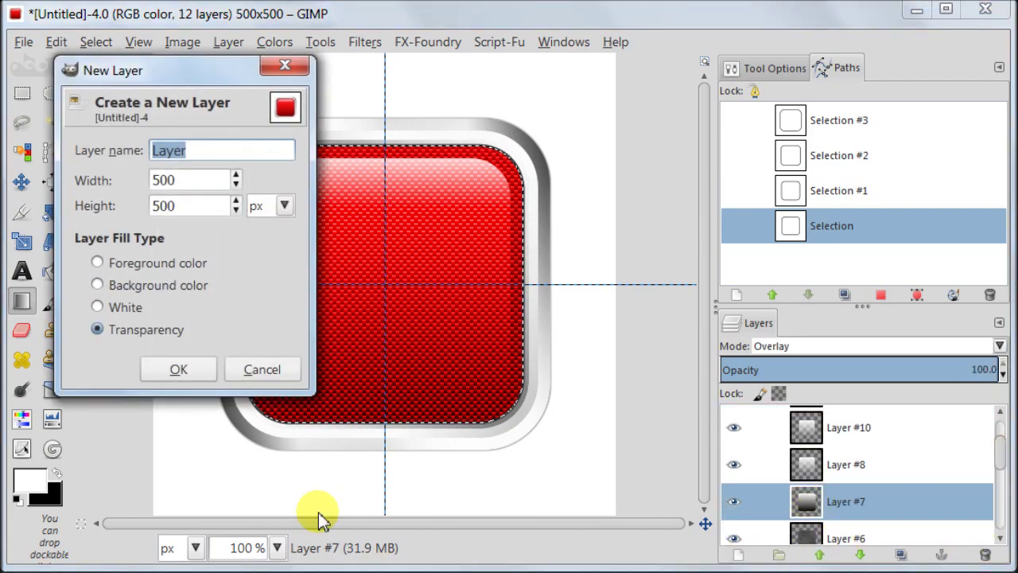
click(208, 373)
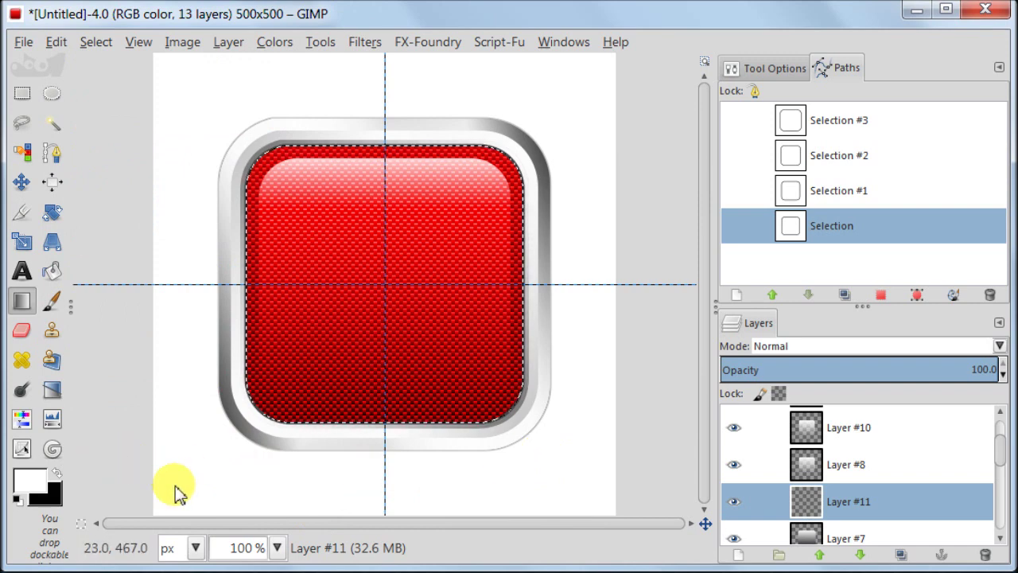
click(54, 474)
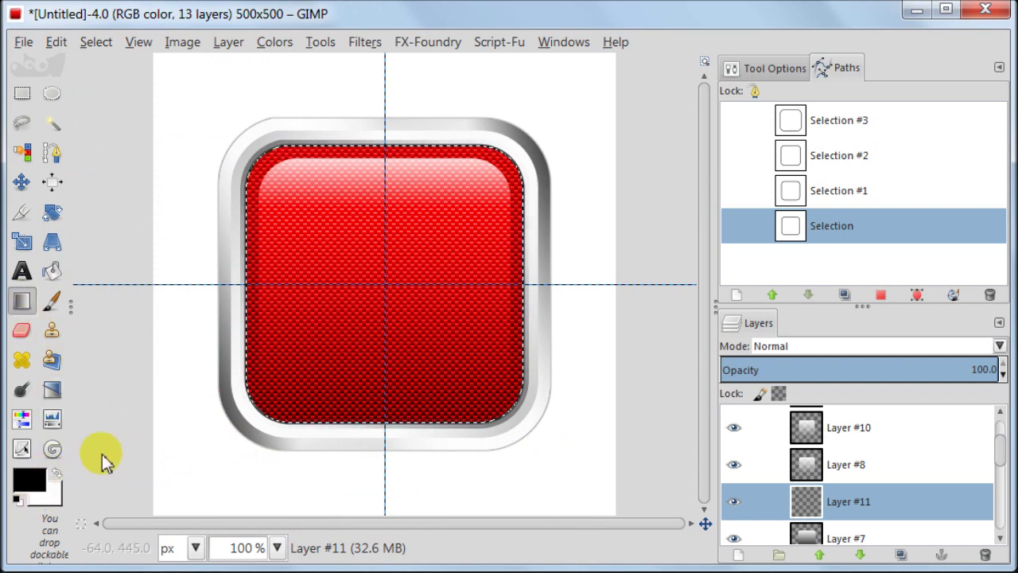
- Blend a black-to-transparent linear gradient about 76 px upward from the bottom edge of the selected red area on Layer #11, and clear the selection
click(768, 69)
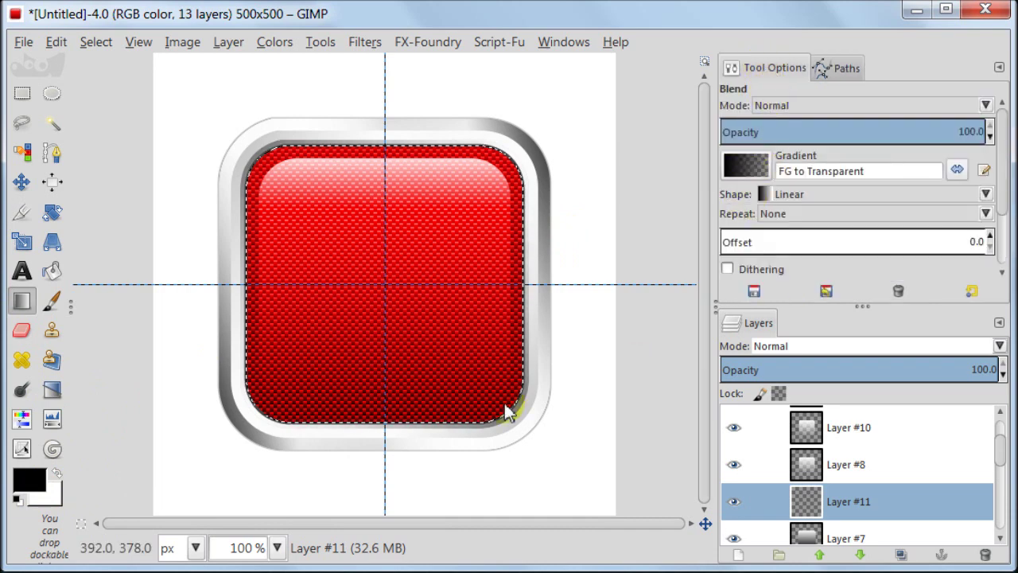
drag(388, 434, 391, 359)
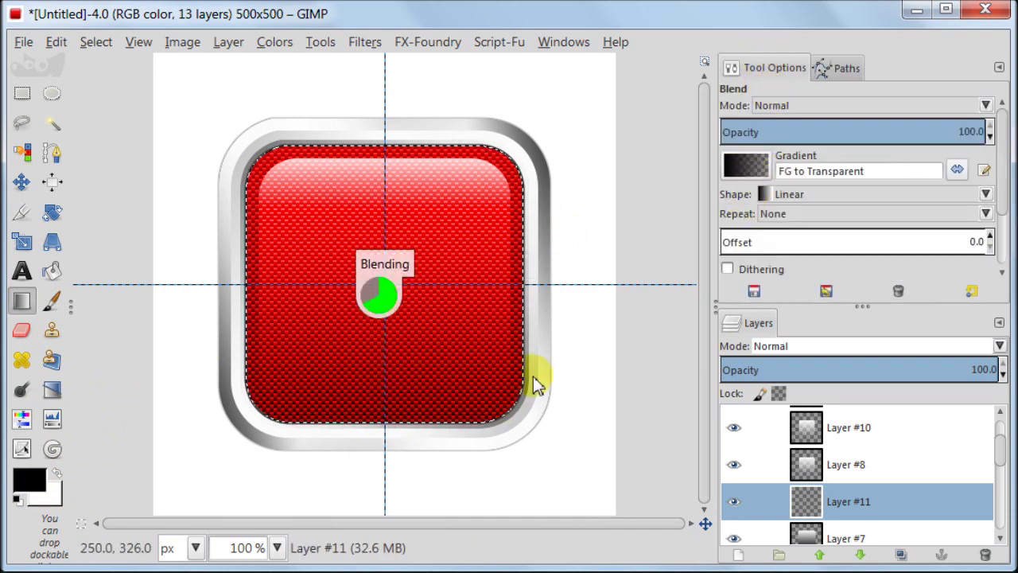
click(102, 41)
click(116, 87)
- Set Layer #11 to Grain merge, compare the icon with that layer hidden and shown, and lower its opacity to 65.3
click(818, 346)
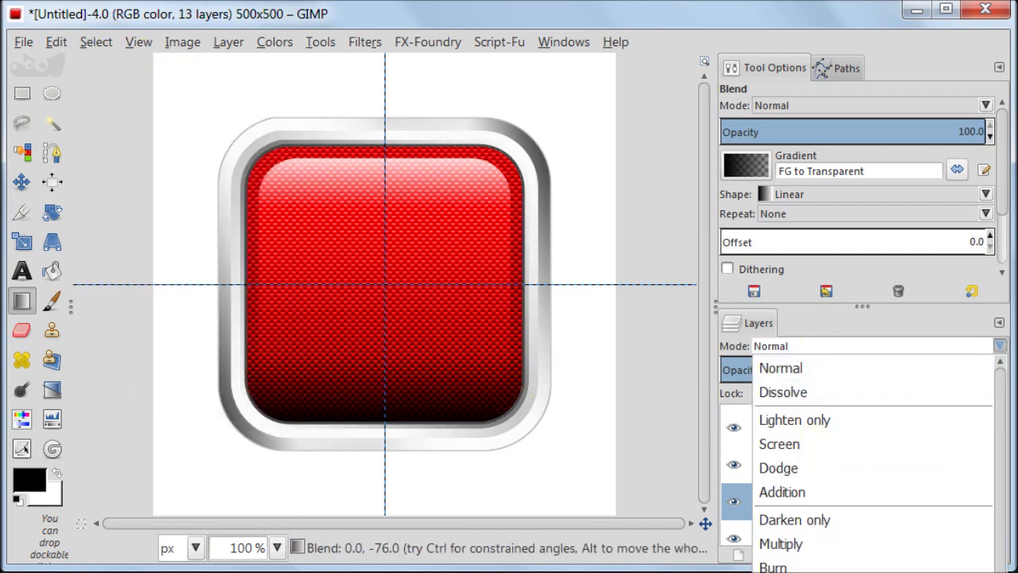
click(787, 566)
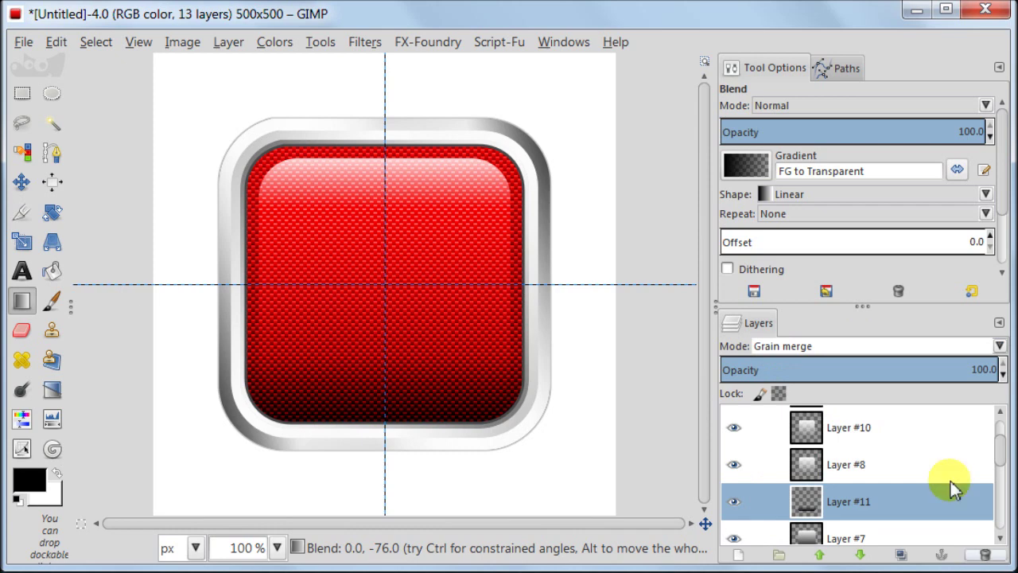
click(954, 368)
drag(958, 368, 917, 365)
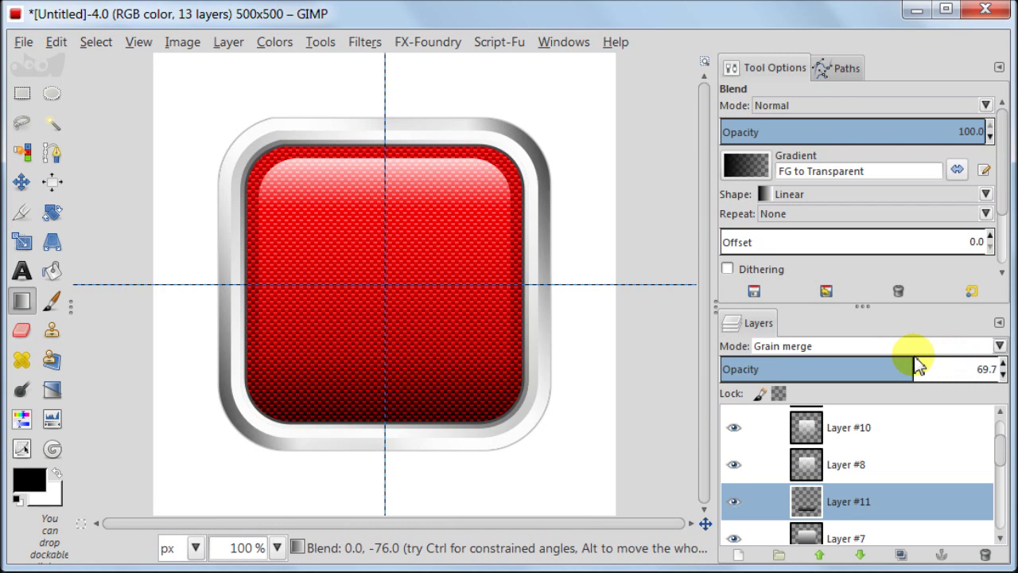
click(733, 503)
click(733, 502)
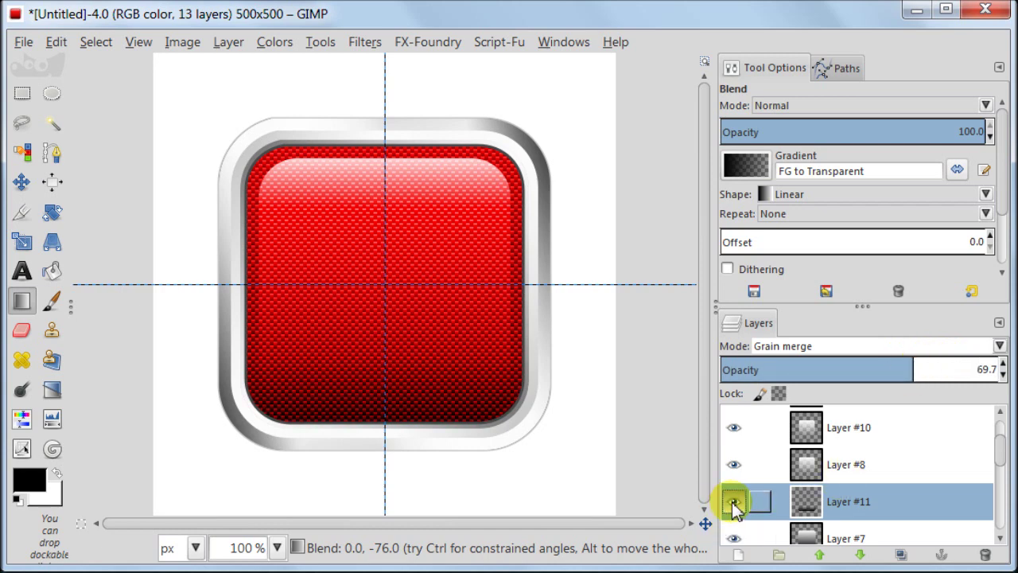
drag(905, 366, 906, 367)
click(1006, 429)
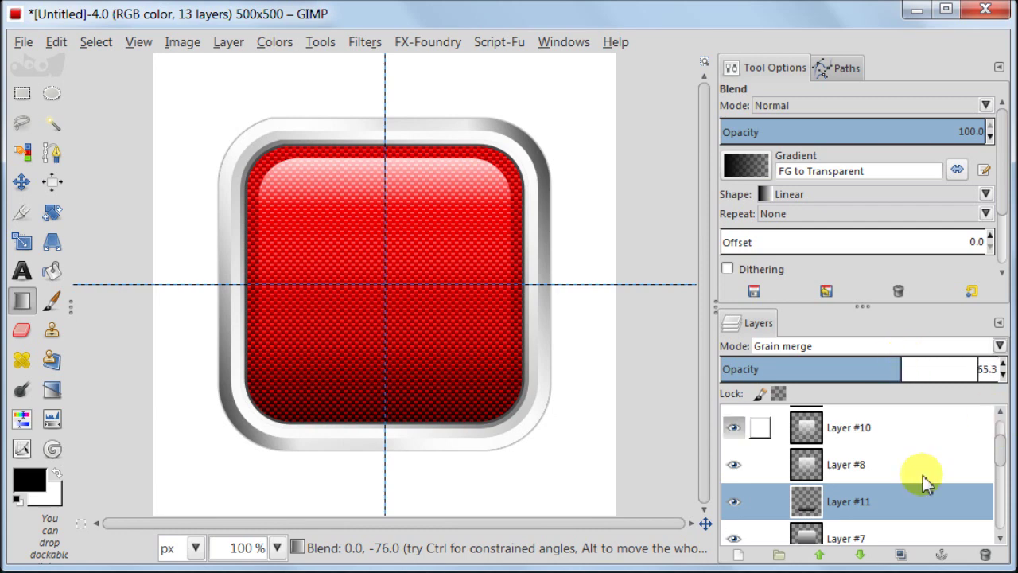
- Add a transparent 500 × 500 px layer directly above the red layer named Layer
drag(1001, 453, 1002, 416)
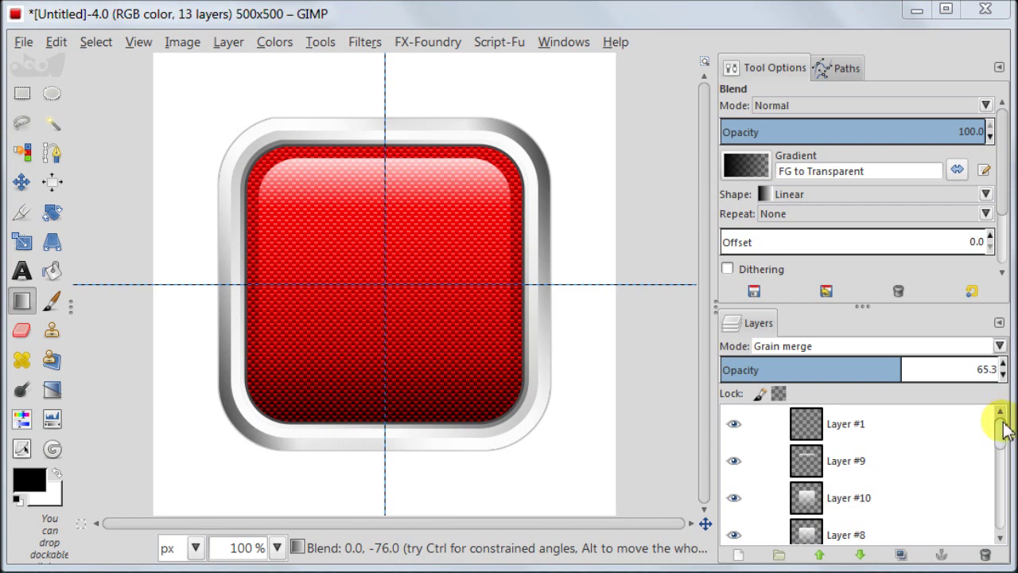
drag(1000, 420, 1008, 481)
click(839, 479)
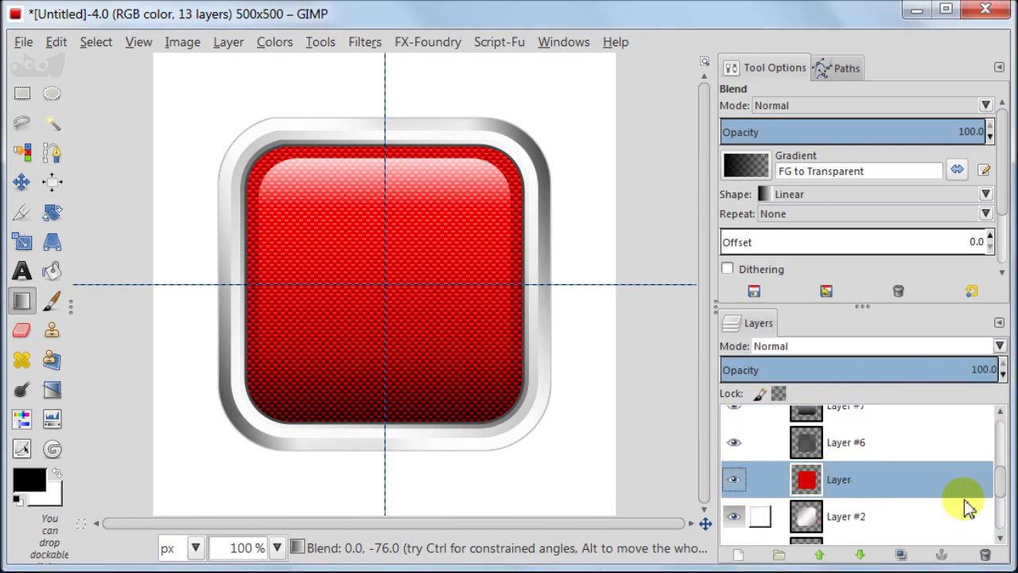
click(735, 557)
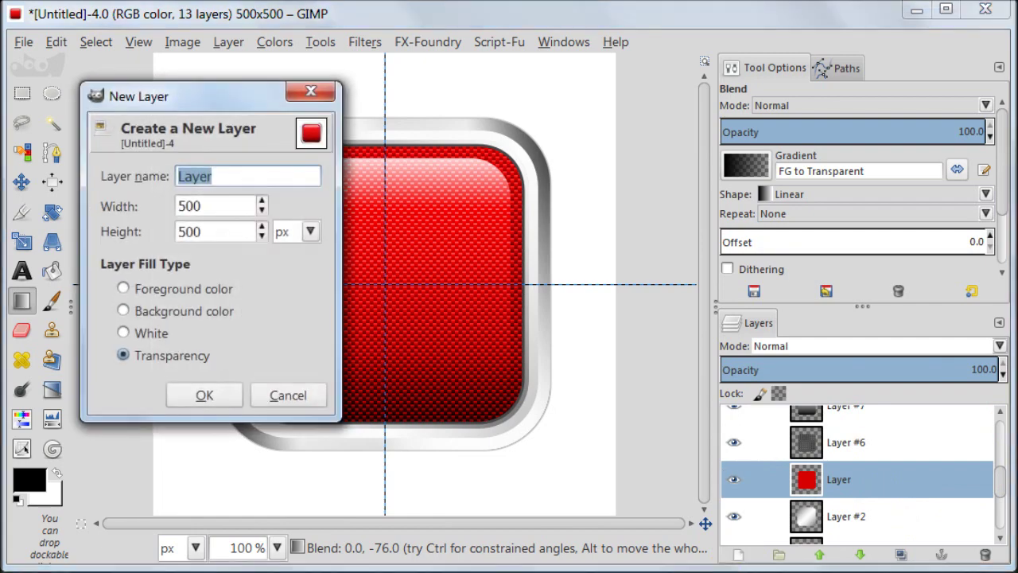
click(206, 395)
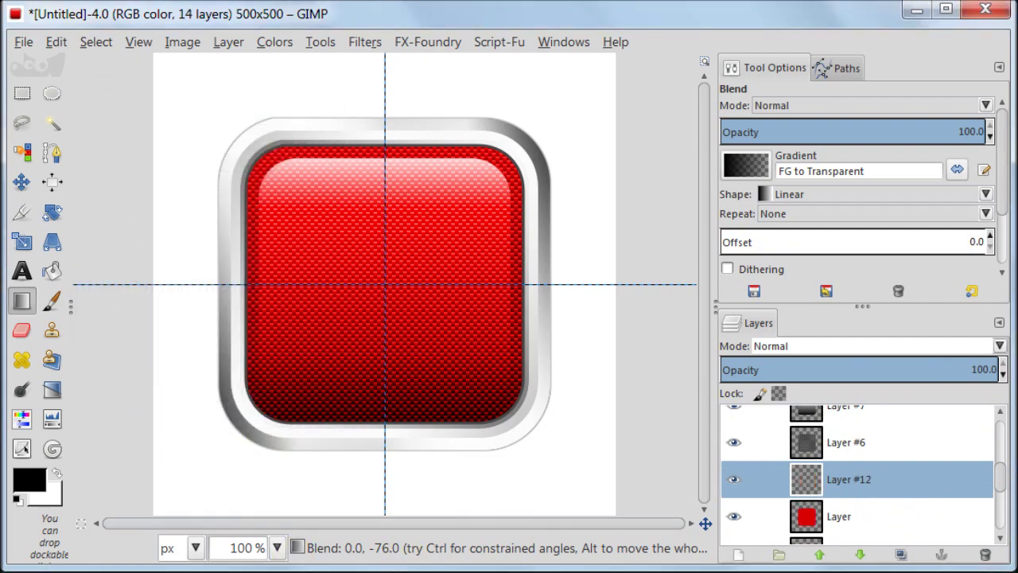
- Stroke the innermost path, Selection, on Layer #12 with an antialiased solid black line about 10 px wide
click(835, 67)
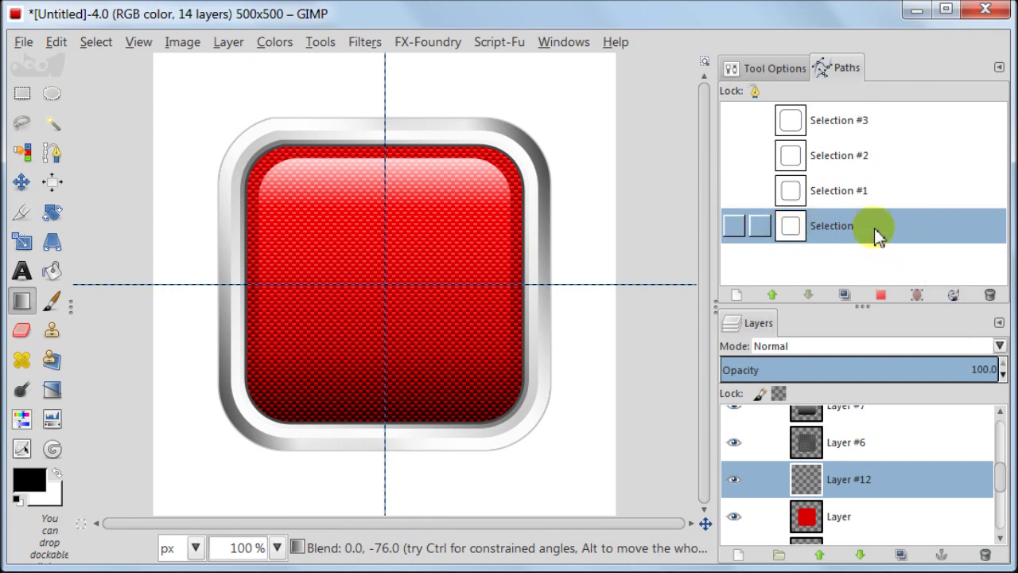
click(954, 295)
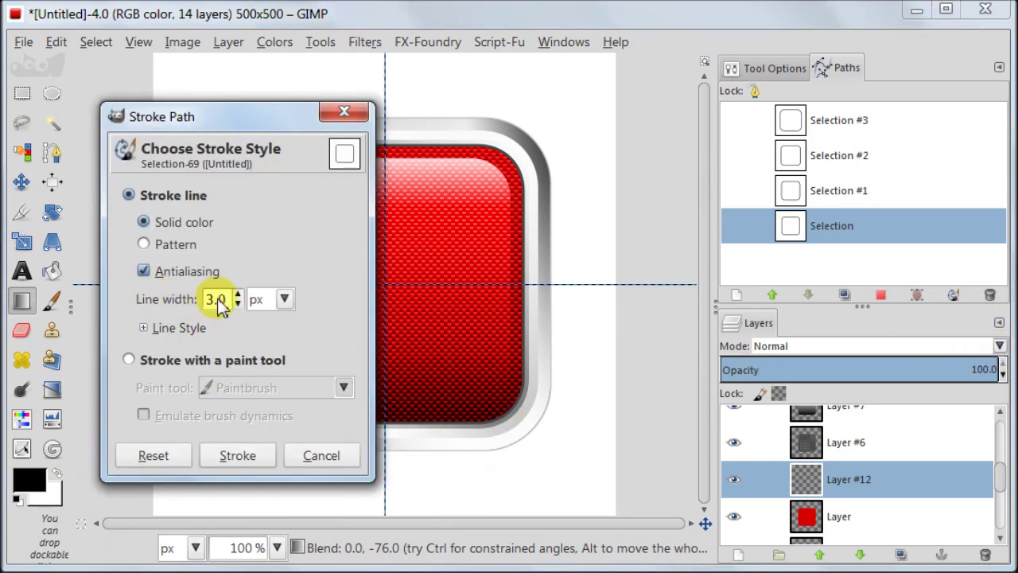
drag(213, 303, 205, 303)
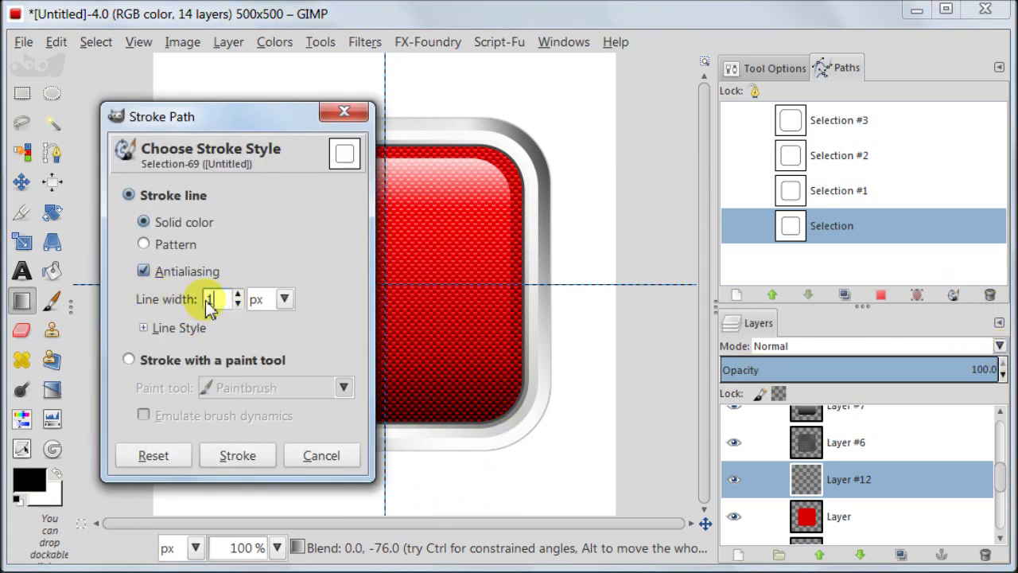
click(265, 453)
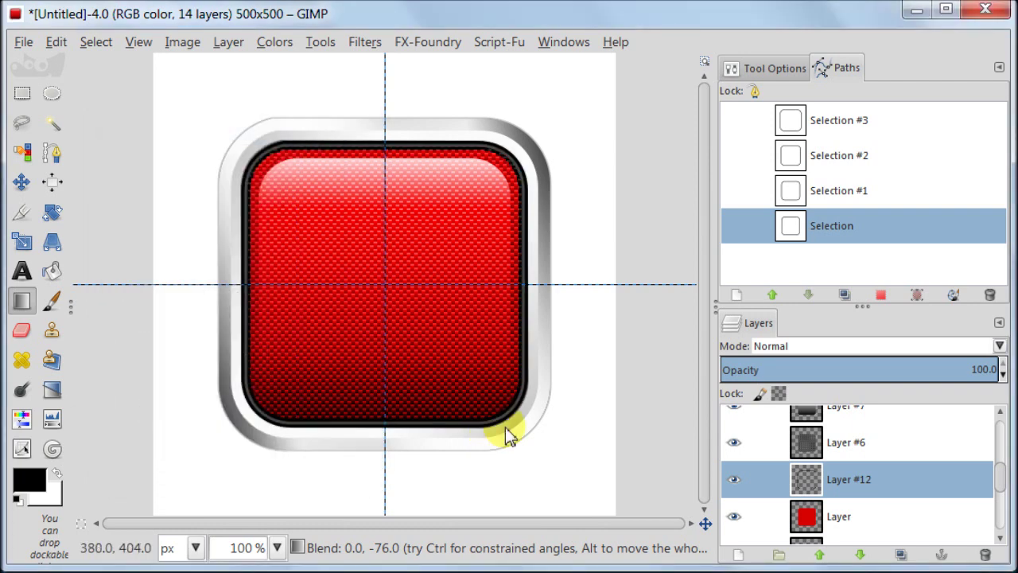
- Apply a Gaussian Blur with a 17 px horizontal and vertical radius to the black stroke on Layer #12, using the RLE method
click(362, 41)
mouse_move(381, 161)
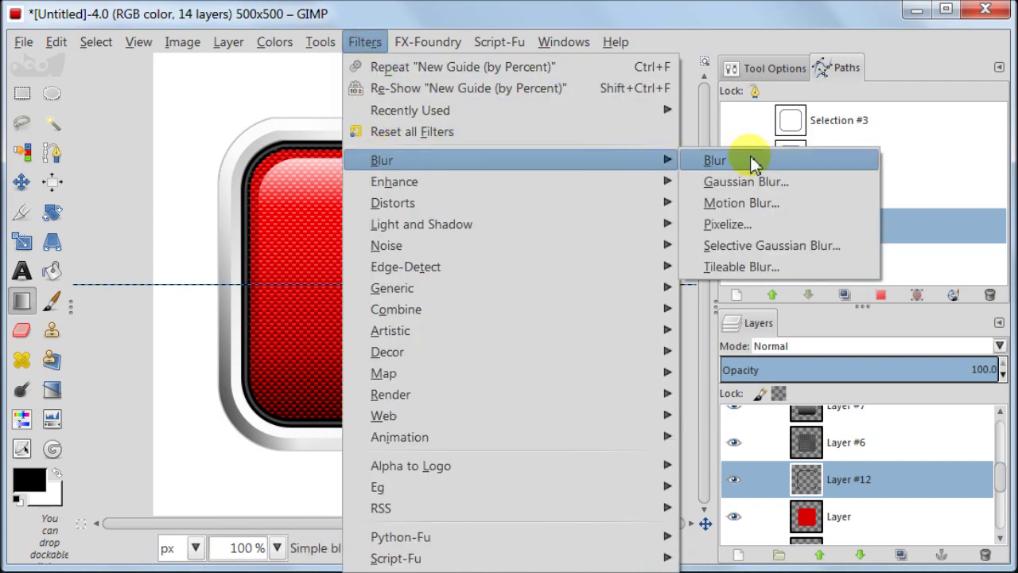
click(759, 180)
drag(348, 371, 357, 394)
click(272, 460)
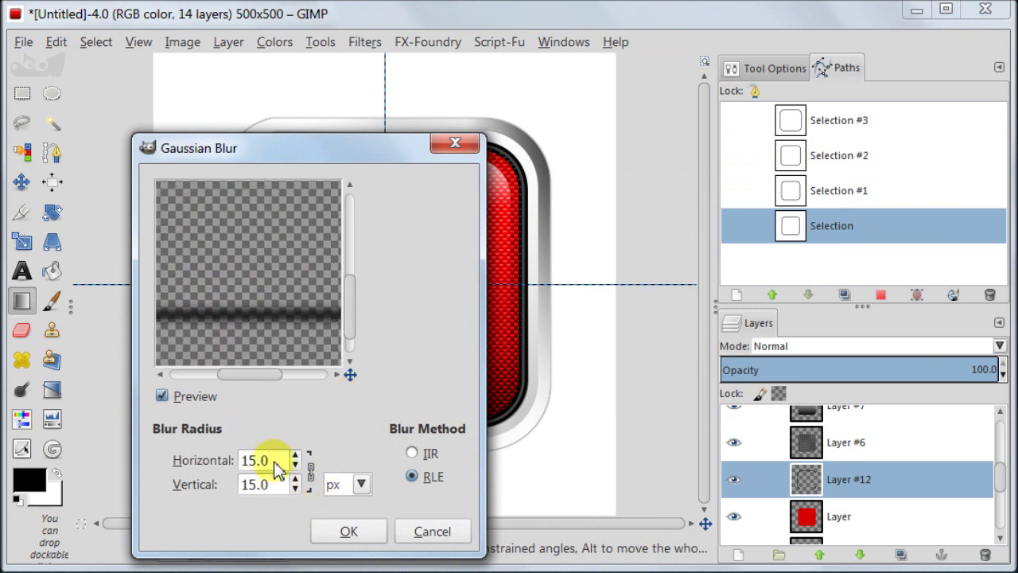
drag(279, 462, 163, 450)
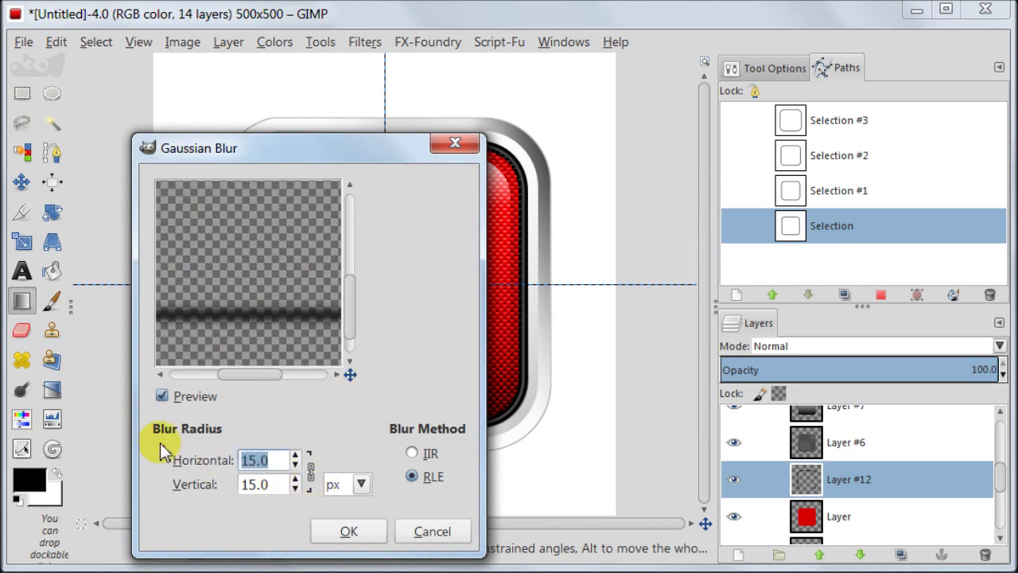
text(1)
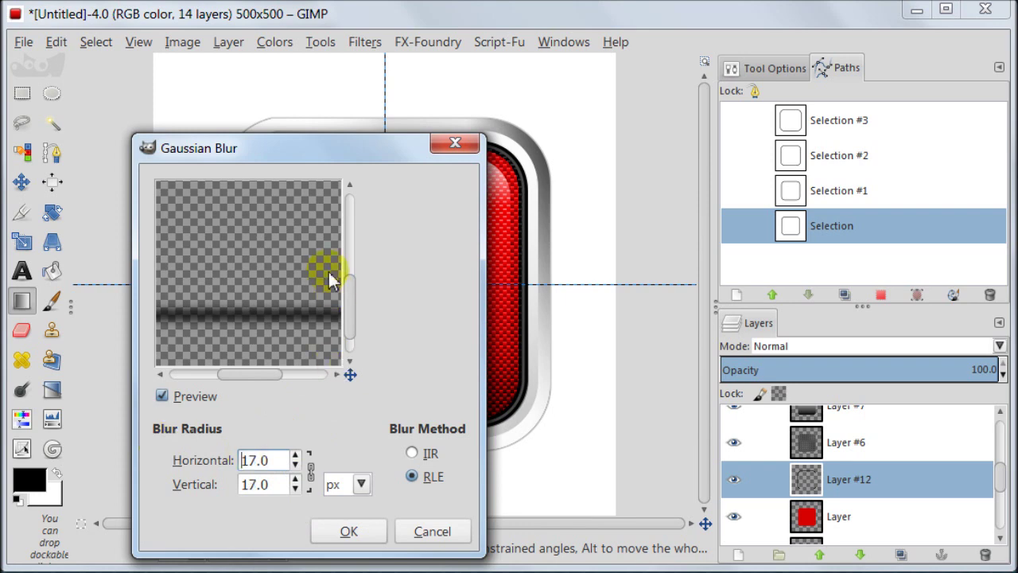
click(342, 533)
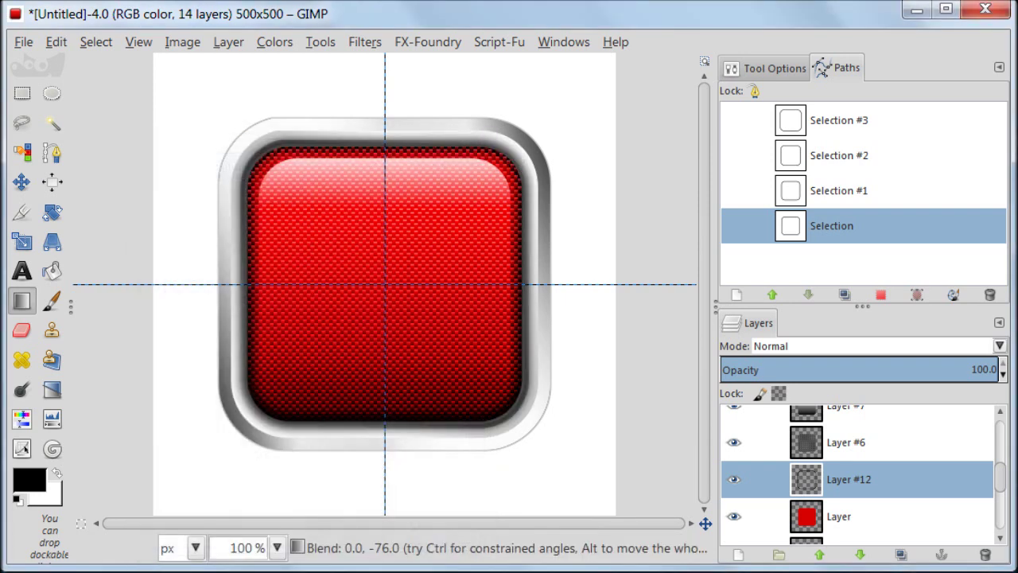
- Try the Overlay blend mode on Layer #12, and compare the icon with that layer hidden and shown
click(840, 346)
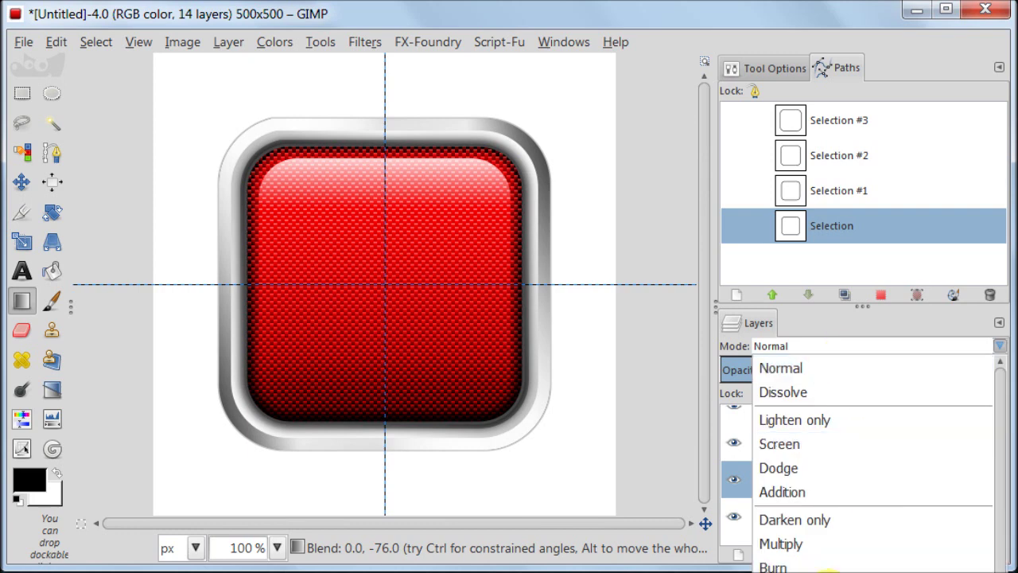
click(827, 567)
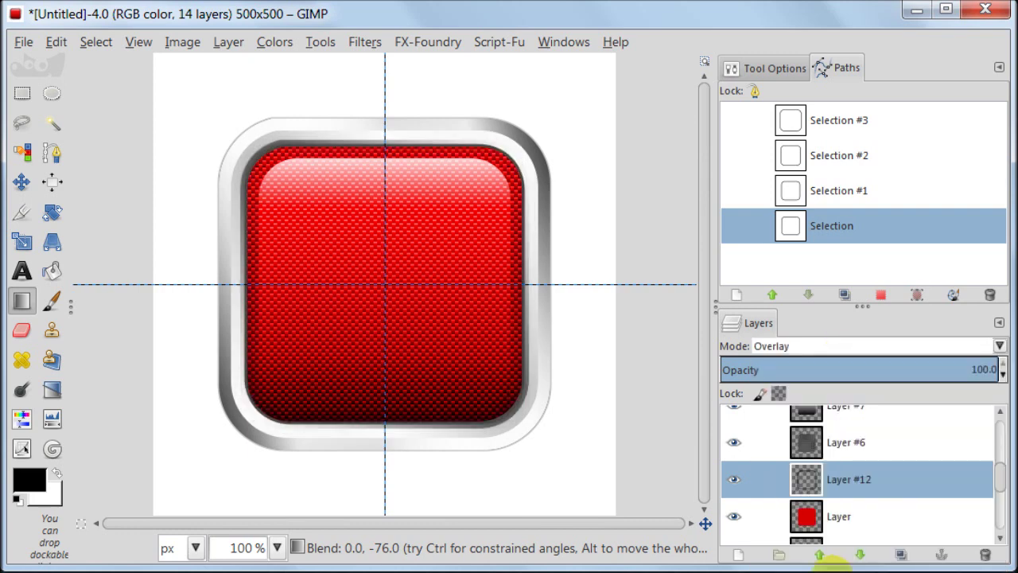
click(733, 478)
click(733, 478)
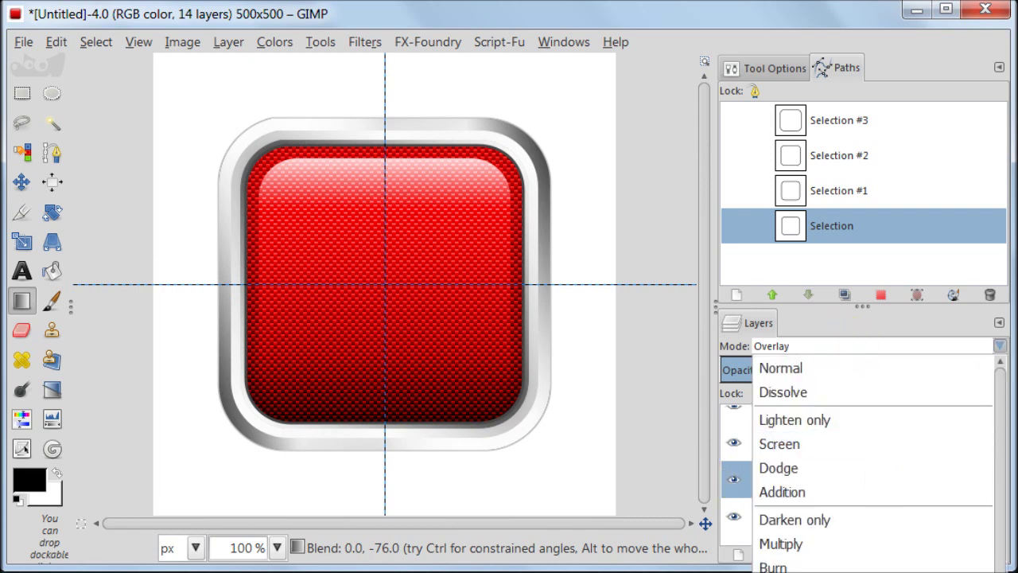
- Set the blend mode of Layer #12 to Grain merge
scroll(890, 486, down, 3)
click(875, 487)
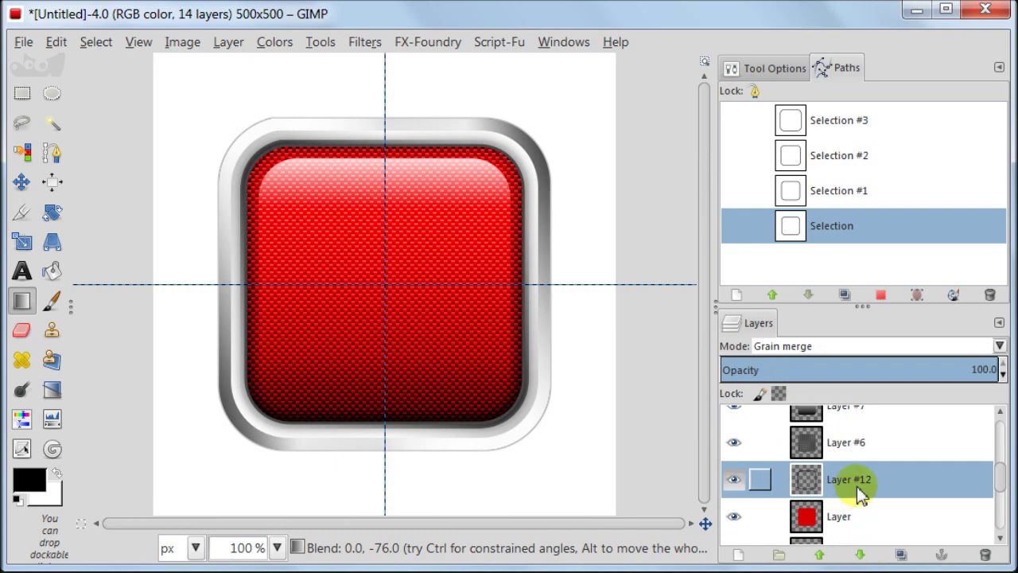
- Erase the part of Layer #12's blurred stroke that lies outside the Selection path, and clear the selection
click(879, 296)
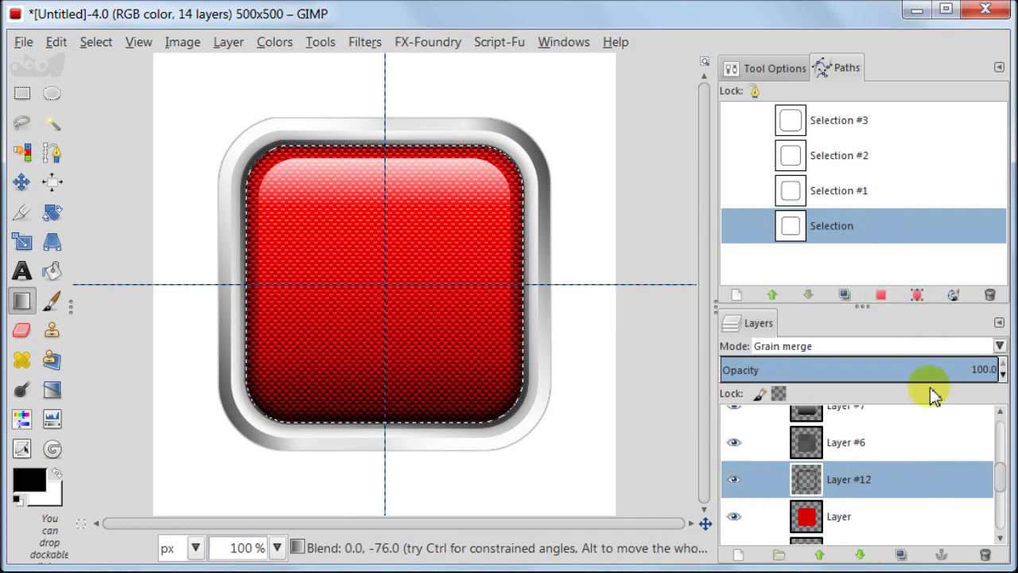
click(95, 41)
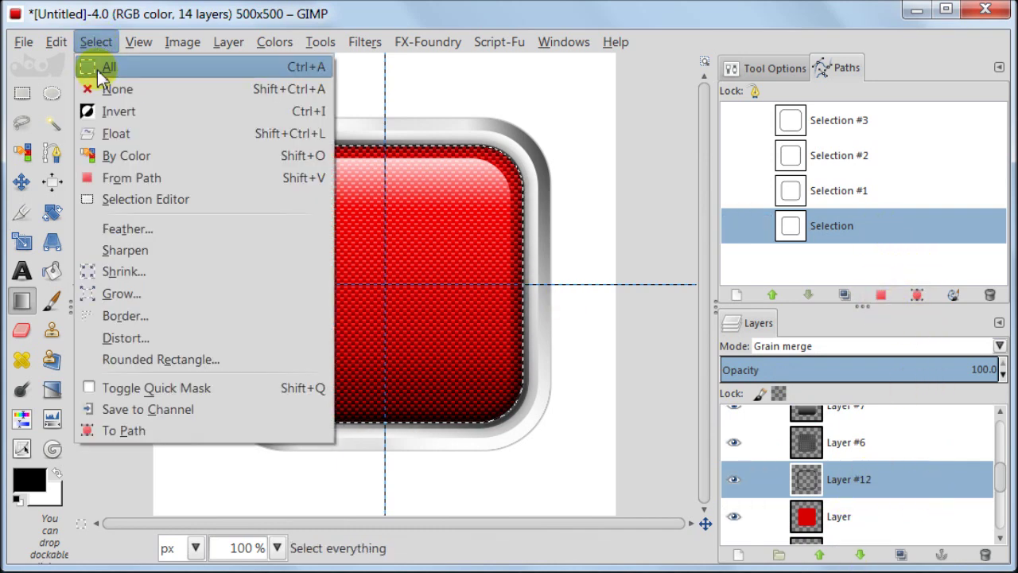
click(108, 114)
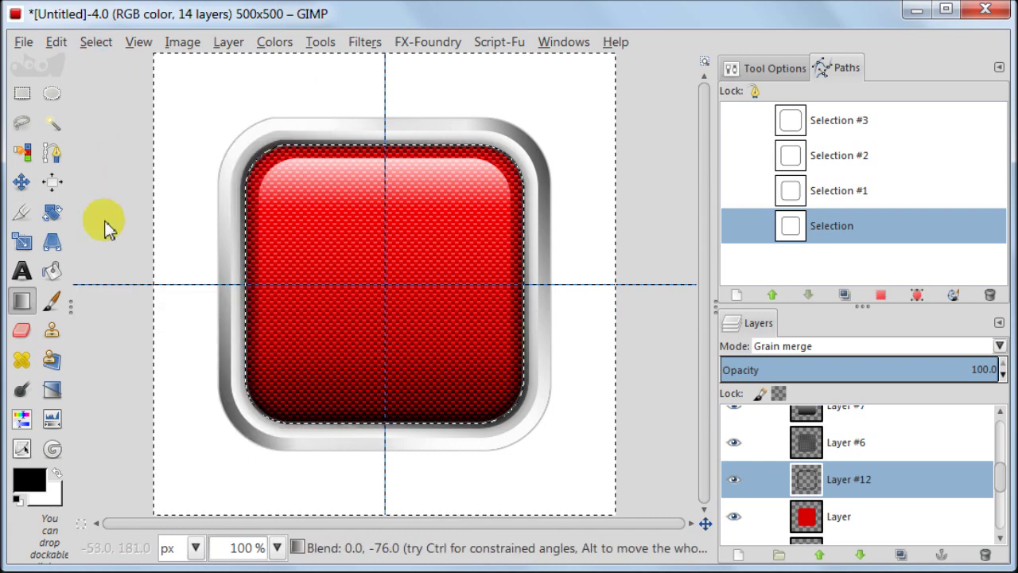
key(Delete)
click(96, 41)
click(99, 88)
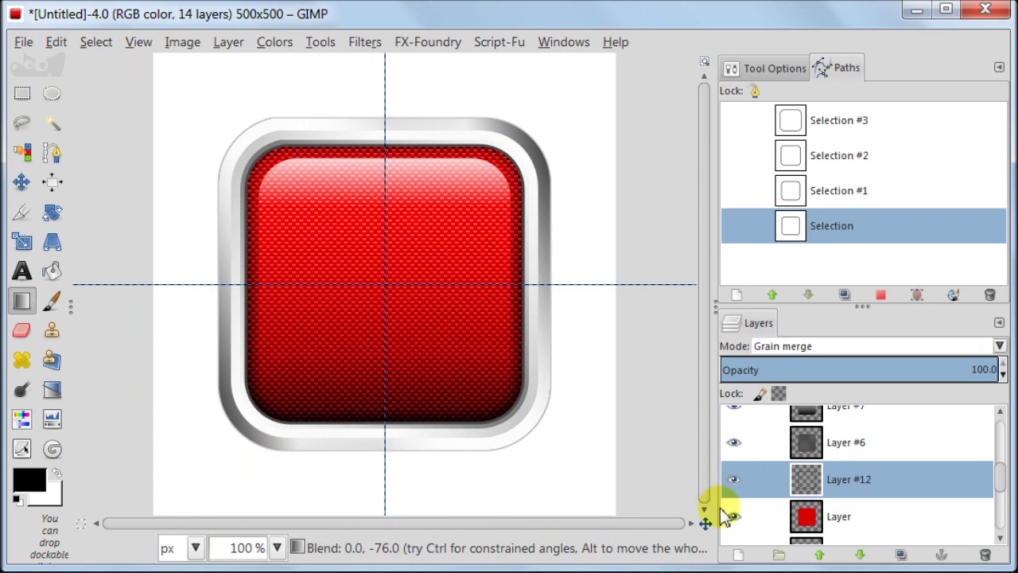
- Compare the icon with Layer #12 hidden and shown, and lower that layer's opacity to 80.7
click(733, 479)
click(732, 481)
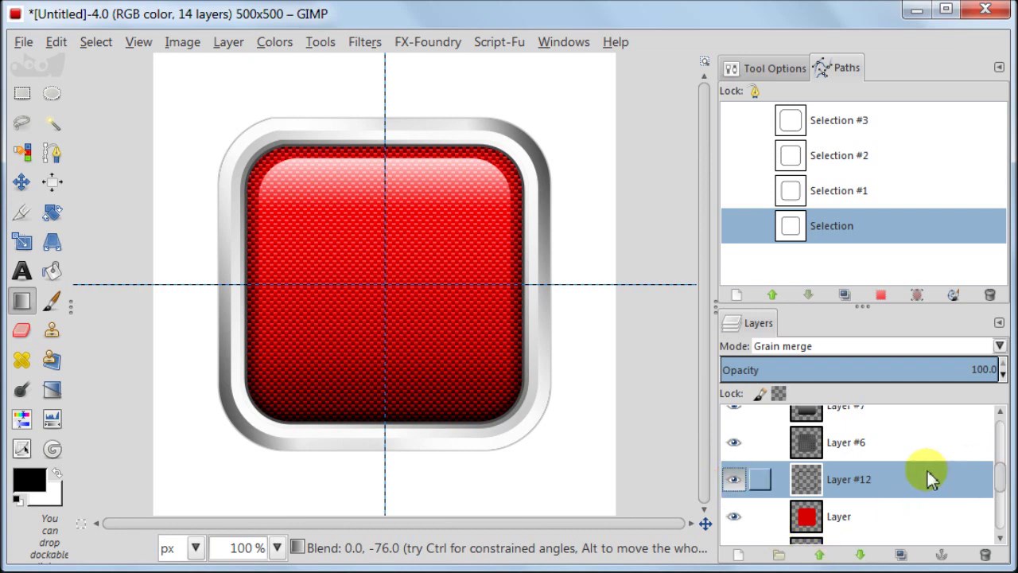
click(950, 360)
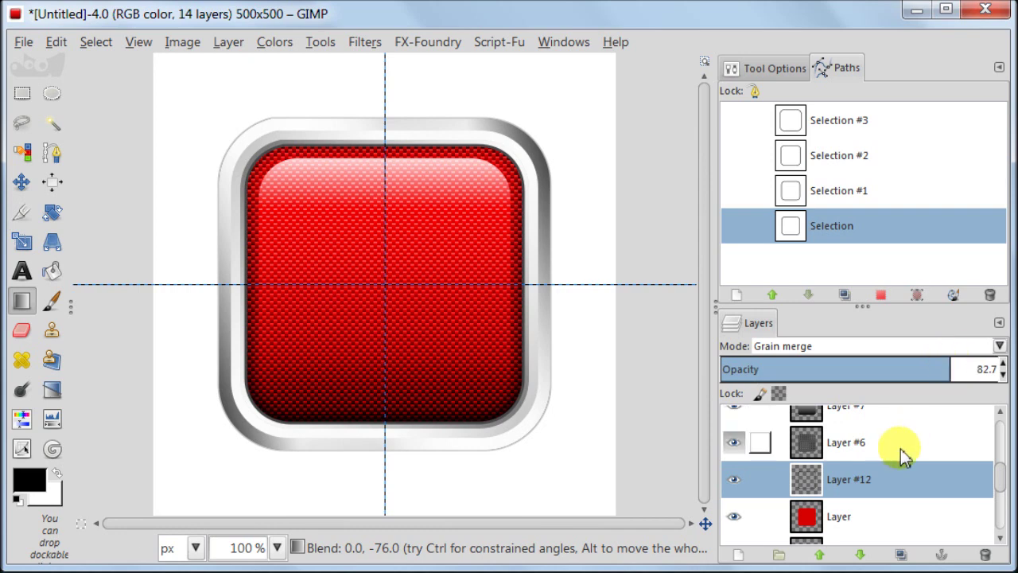
drag(954, 369, 948, 367)
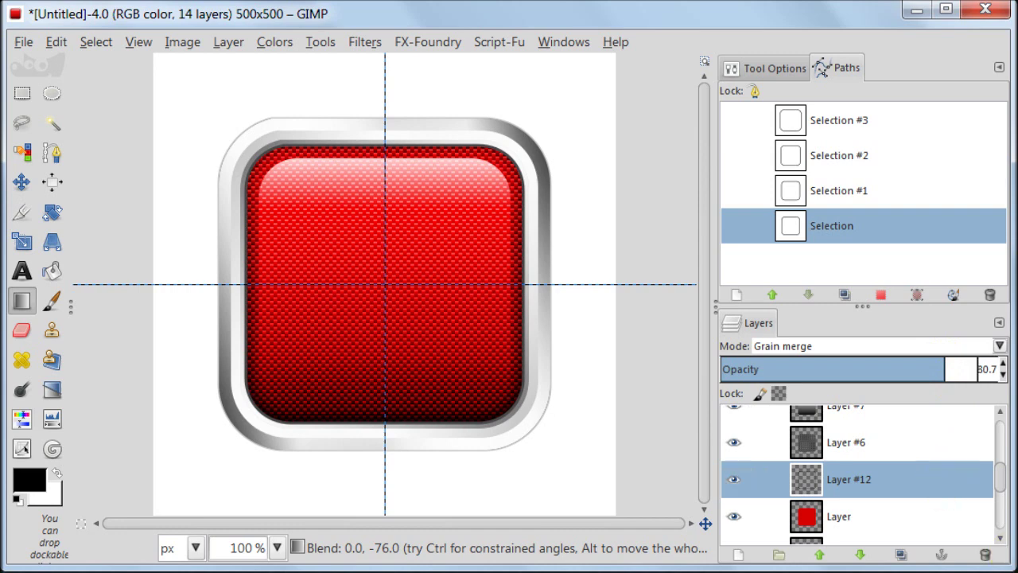
- Add a transparent 500 × 500 px layer at the top of the stack, above Layer #1, and activate the Ellipse Select tool
drag(1001, 481, 999, 420)
click(812, 424)
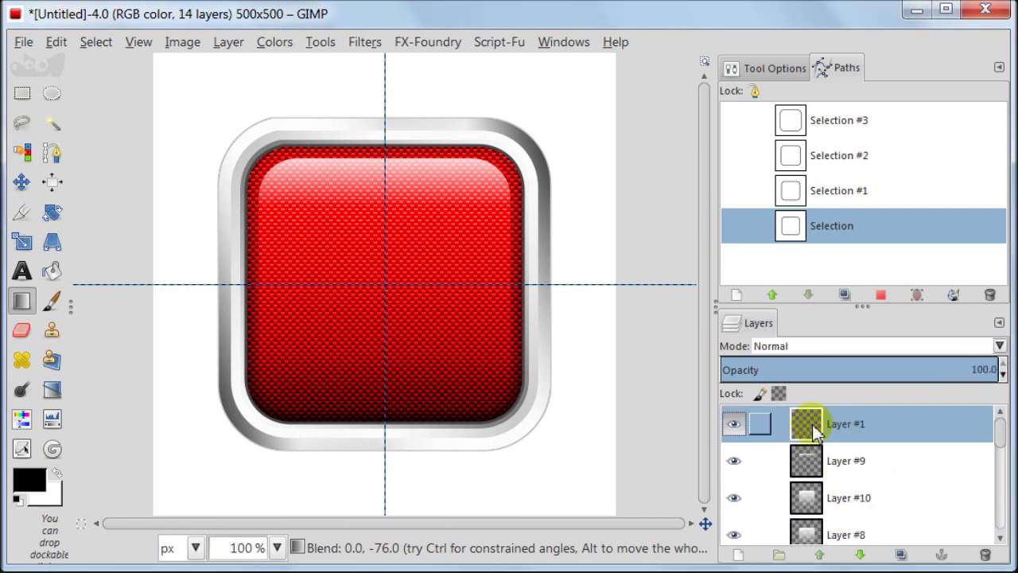
click(738, 556)
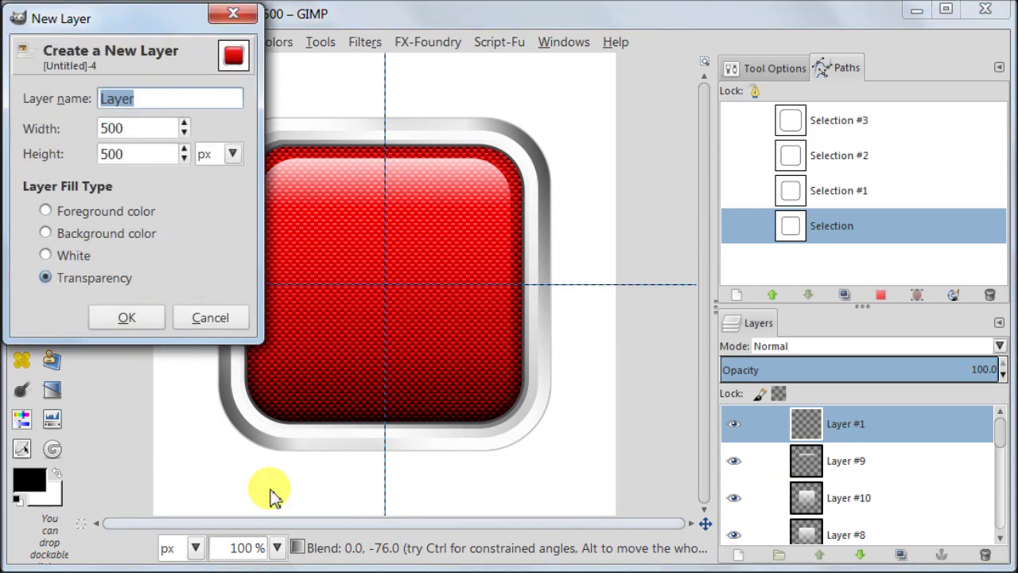
click(127, 318)
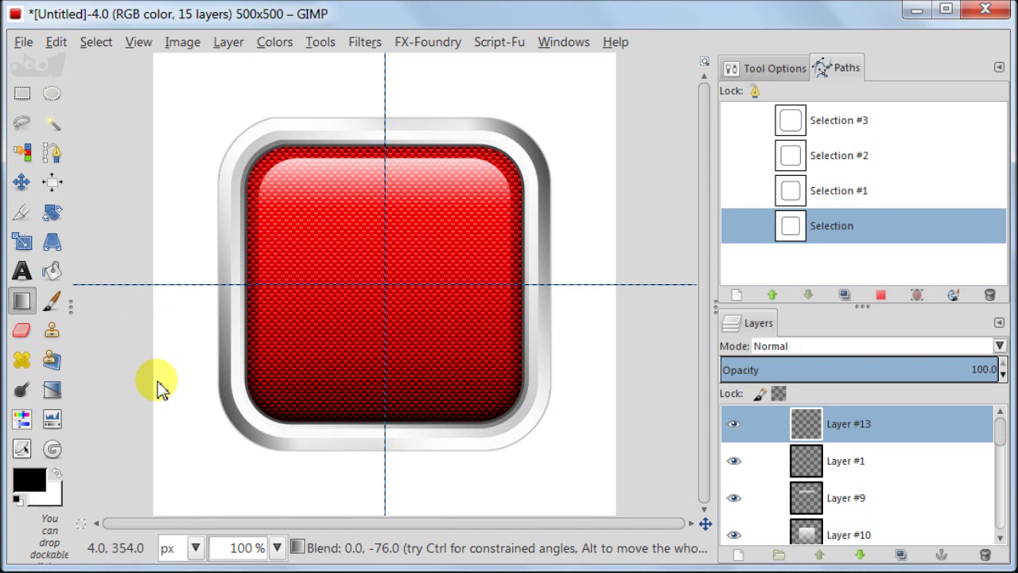
click(52, 94)
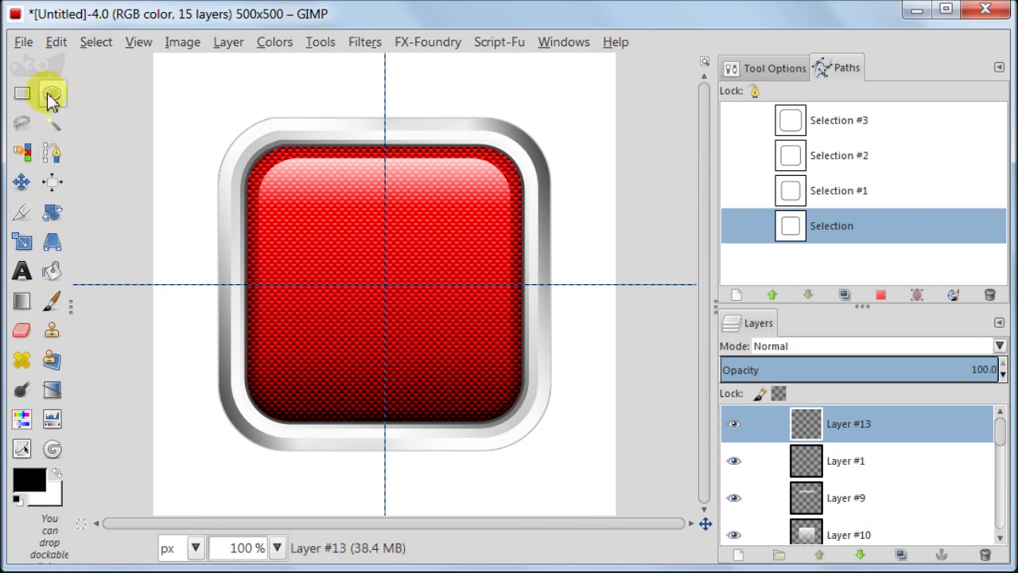
- Draw a circular selection centered on the guide intersection and set its size to 130 × 130 px
click(770, 70)
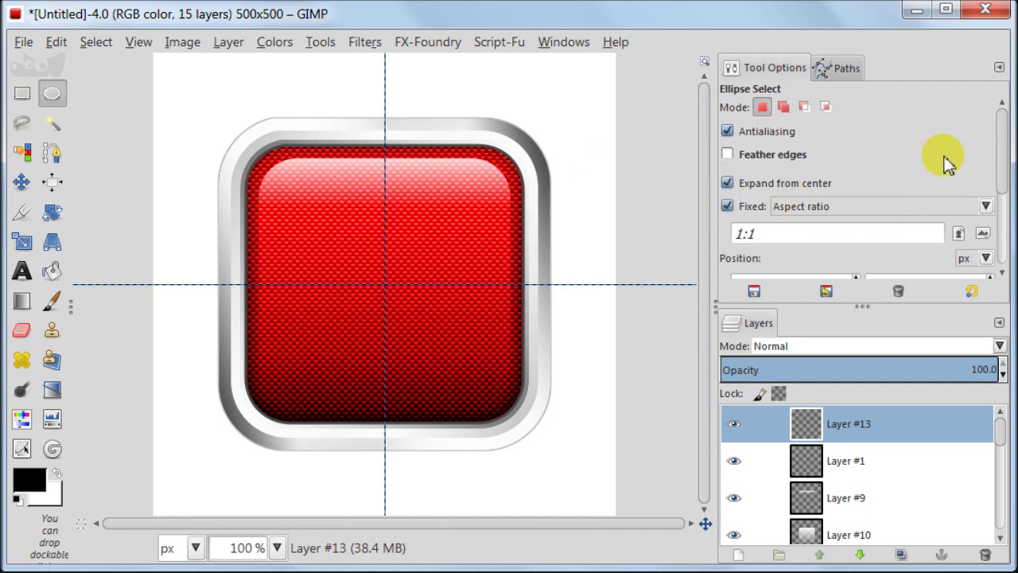
drag(385, 288, 430, 348)
scroll(994, 179, down, 3)
scroll(1001, 197, down, 1)
scroll(992, 194, up, 1)
click(770, 247)
drag(770, 246, 738, 244)
key(Return)
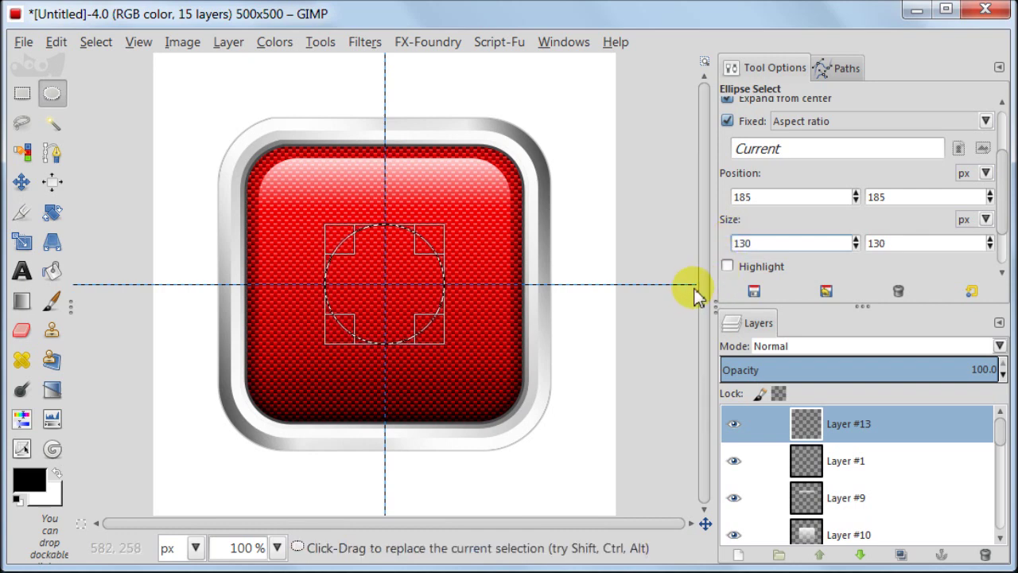
- With white as the foreground color, convert the circular selection to a path and clear the selection
click(58, 472)
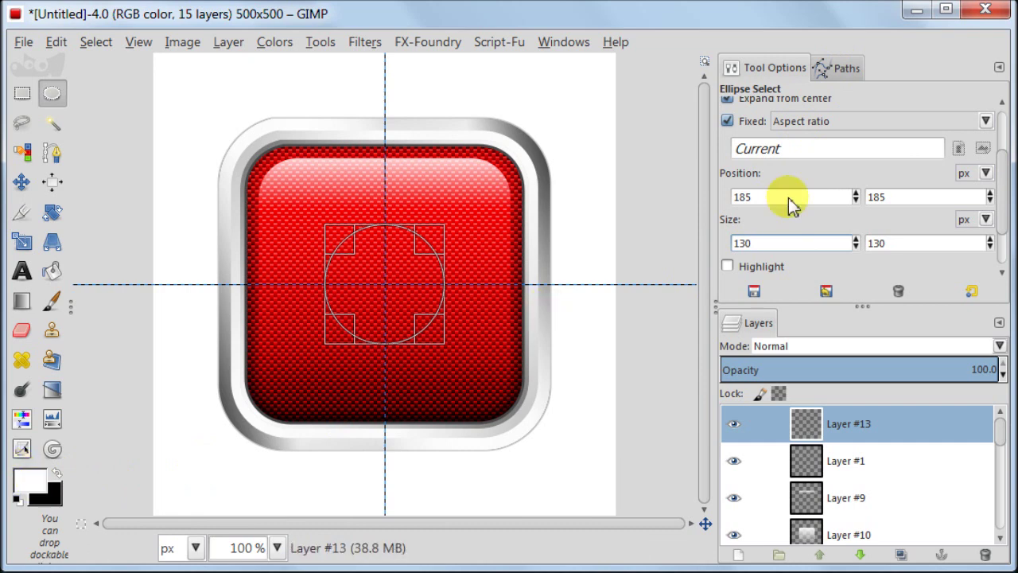
click(842, 66)
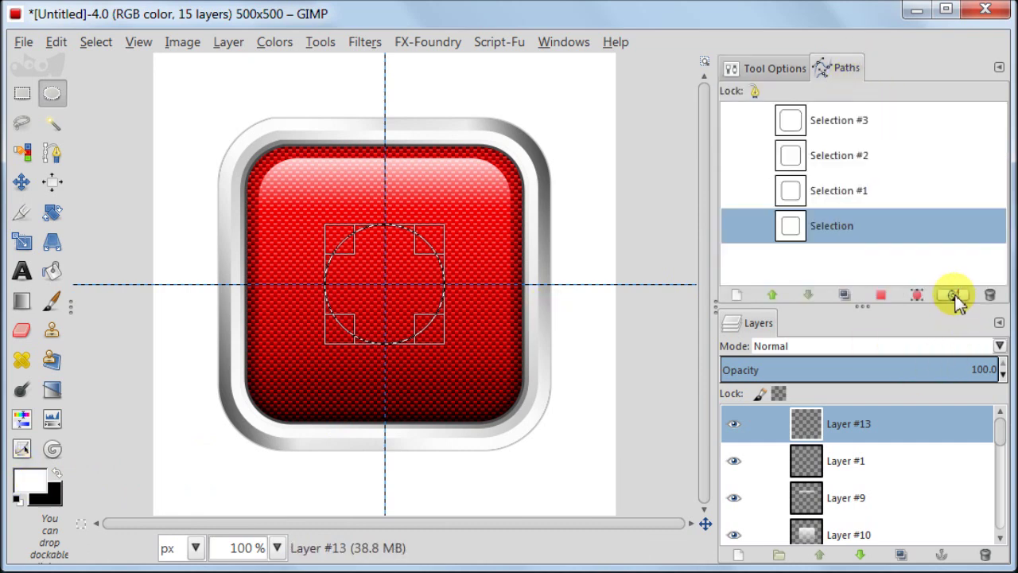
click(916, 296)
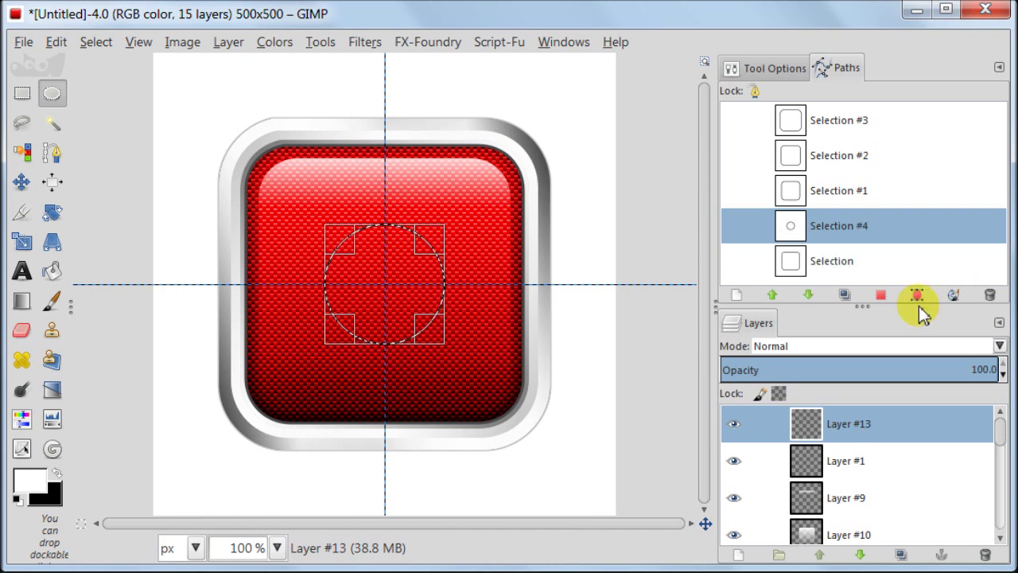
click(91, 42)
click(103, 90)
click(22, 93)
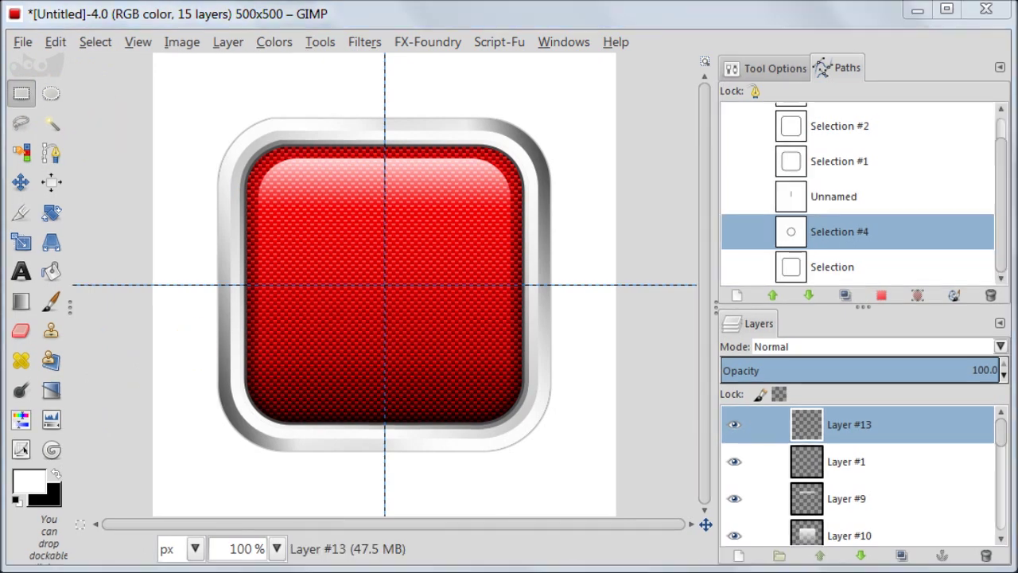
- Stroke the circular Selection #4 path on Layer #13 with a 14 px solid white line
click(954, 296)
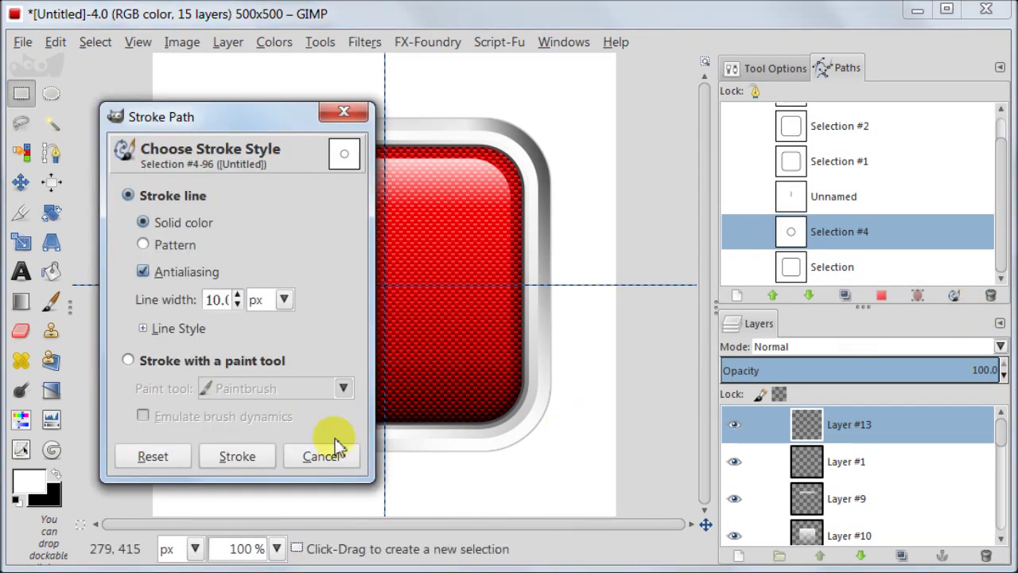
click(220, 300)
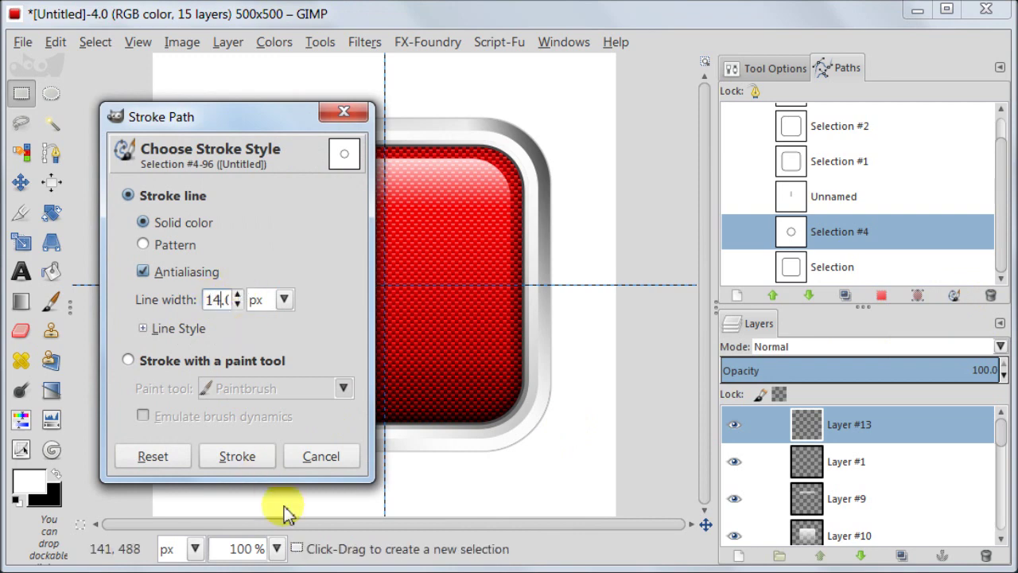
click(264, 454)
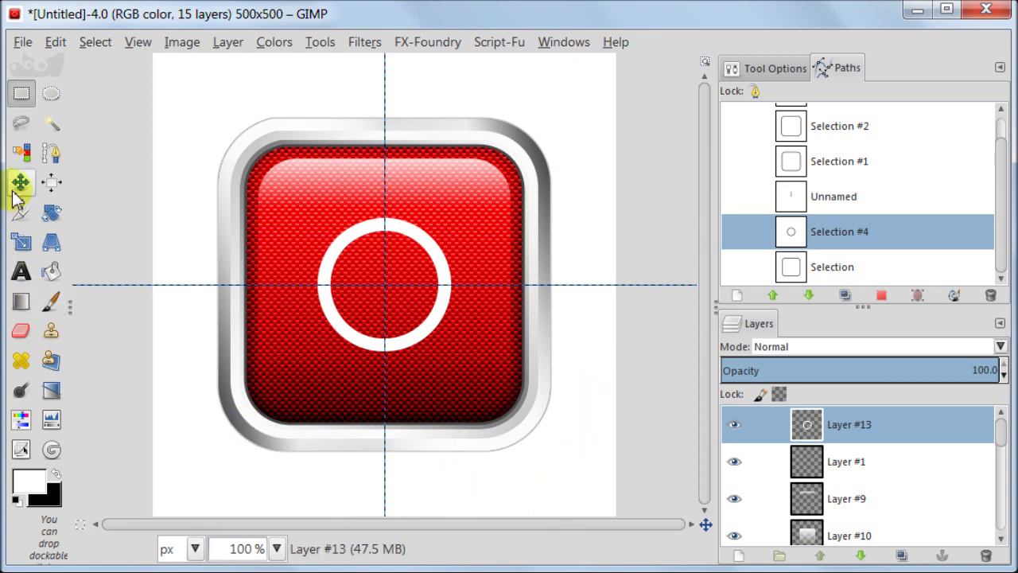
- Cut a gap in the upper part of the white ring using a square selection centered on the vertical guide, and clear the selection
click(21, 97)
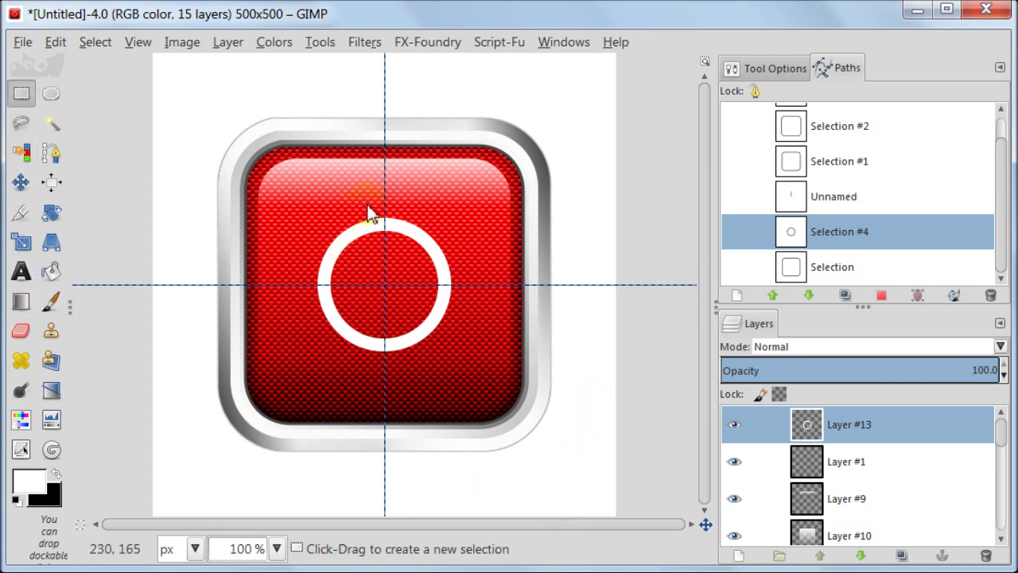
click(760, 67)
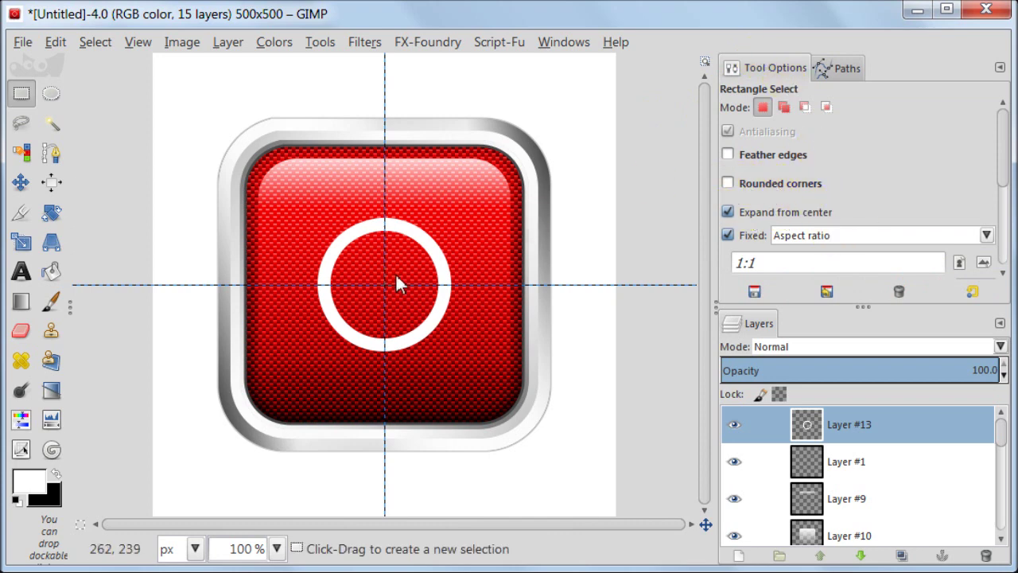
drag(369, 208, 380, 239)
drag(417, 267, 399, 241)
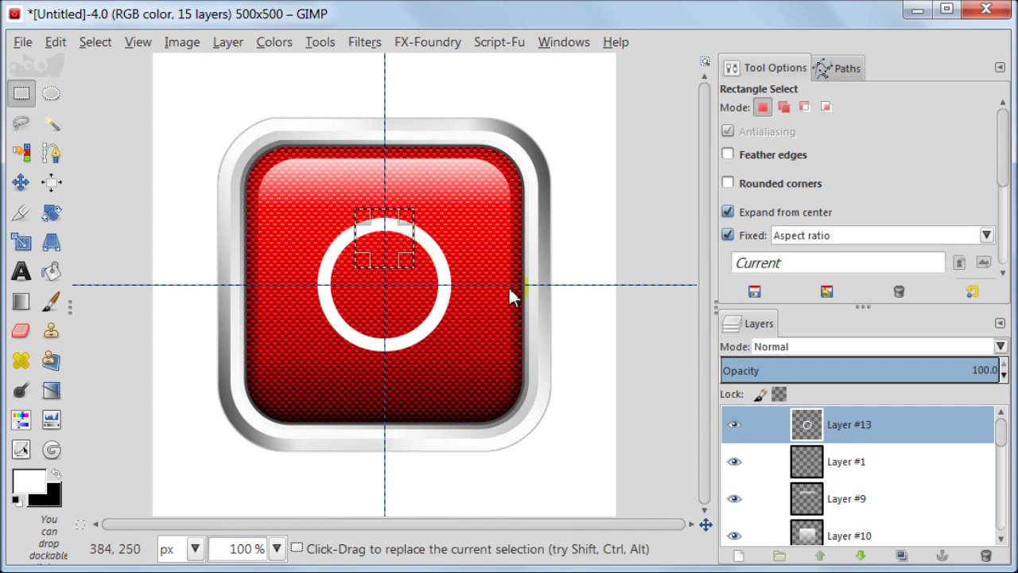
key(Delete)
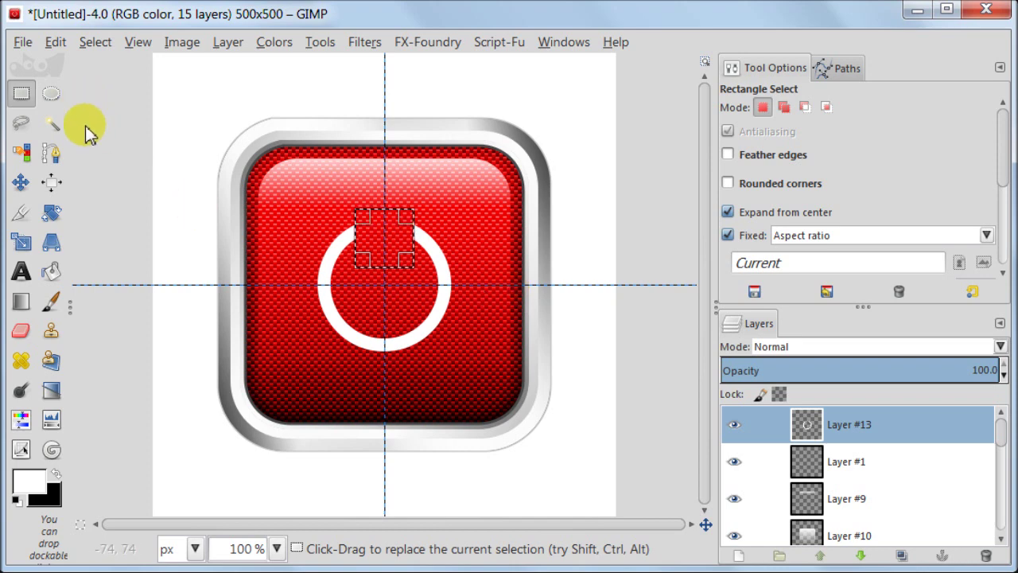
key(ctrl+shift+a)
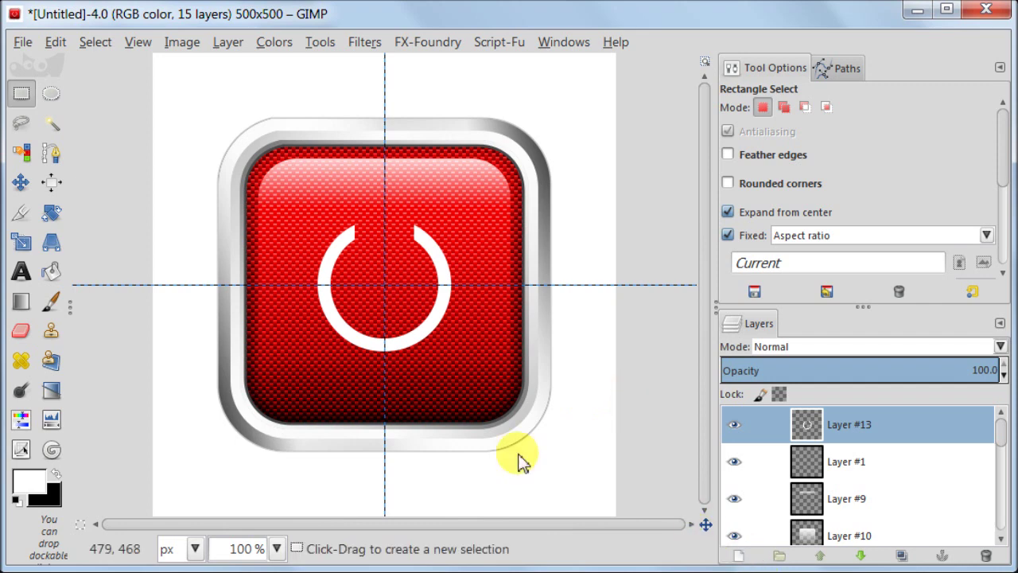
- Move the open ring on Layer #13 straight down by about 13 px
click(20, 182)
key(Down)
key(Down)
key(Down)
key(Down)
key(Down)
key(Down)
key(Down)
key(Down)
key(Down)
key(Down)
key(Down)
key(Down)
key(Down)
key(Down)
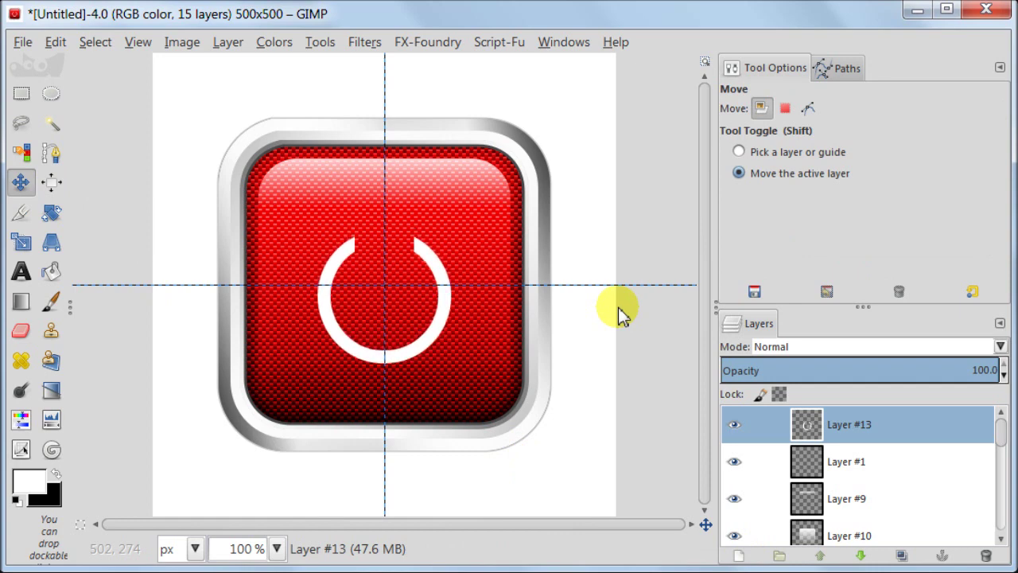
- Add a transparent layer above Layer #13 and draw a straight path on the vertical guide between about (250, 260) and (250, 172)
click(748, 557)
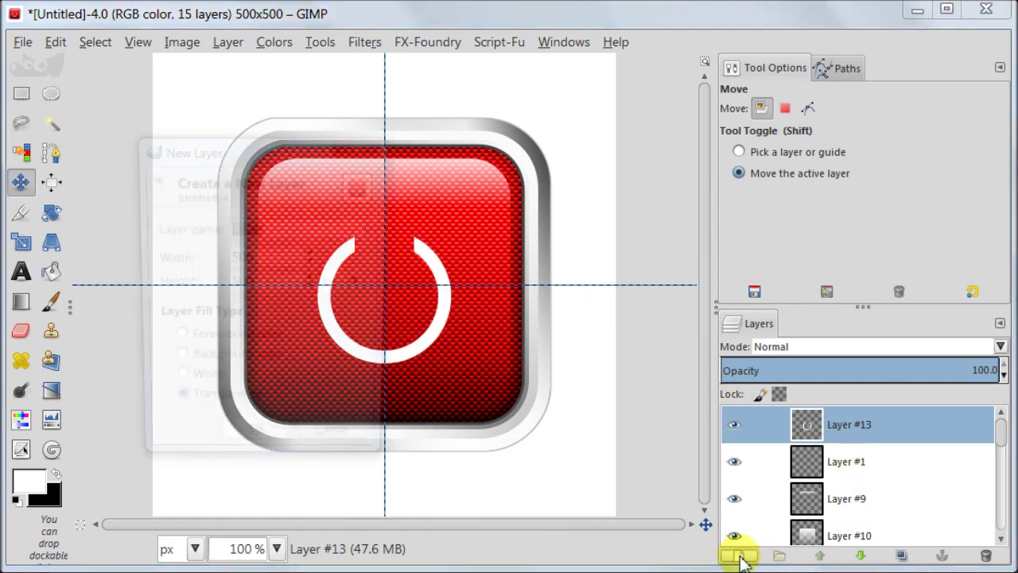
click(278, 450)
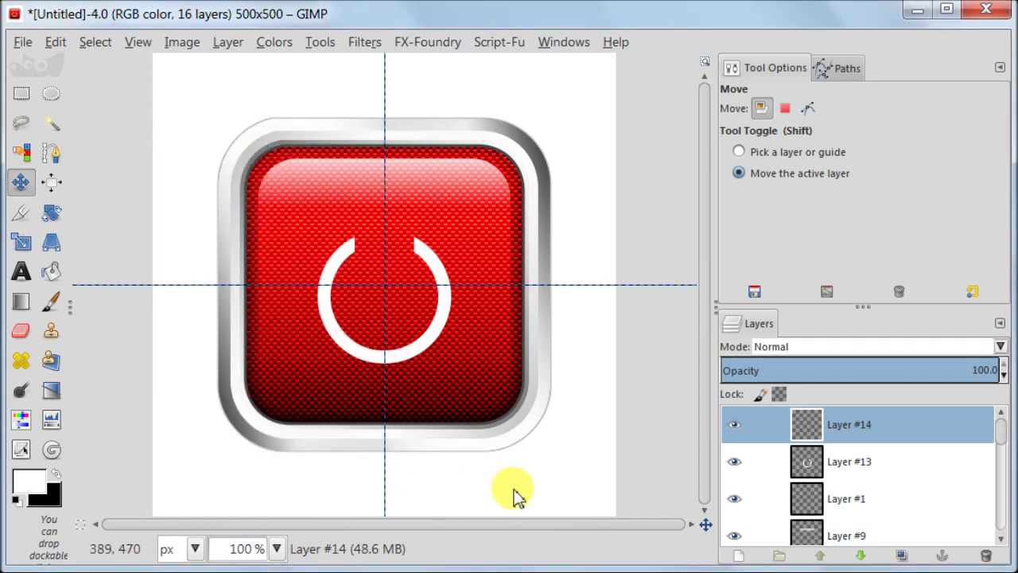
click(51, 152)
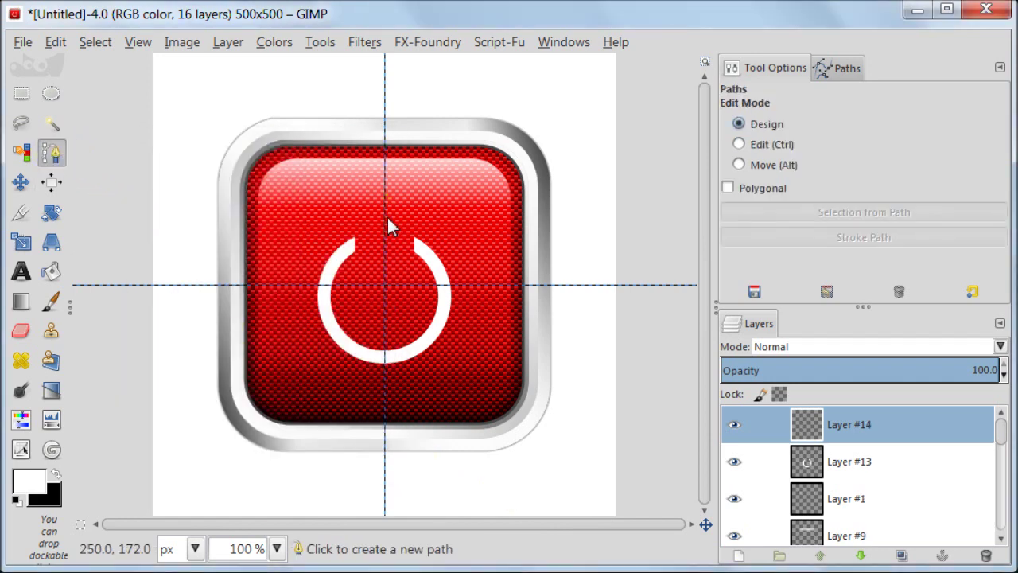
click(384, 285)
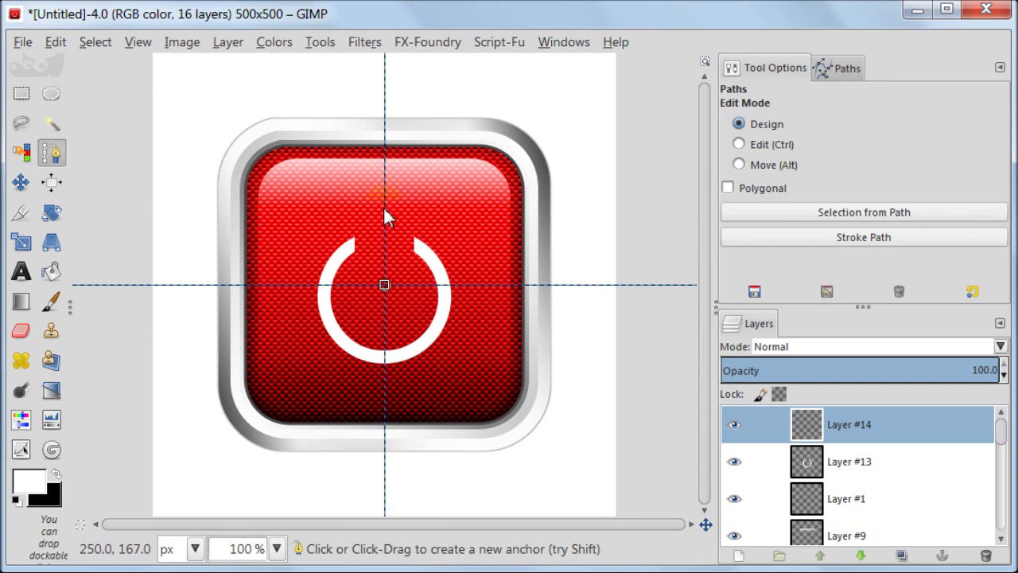
click(384, 203)
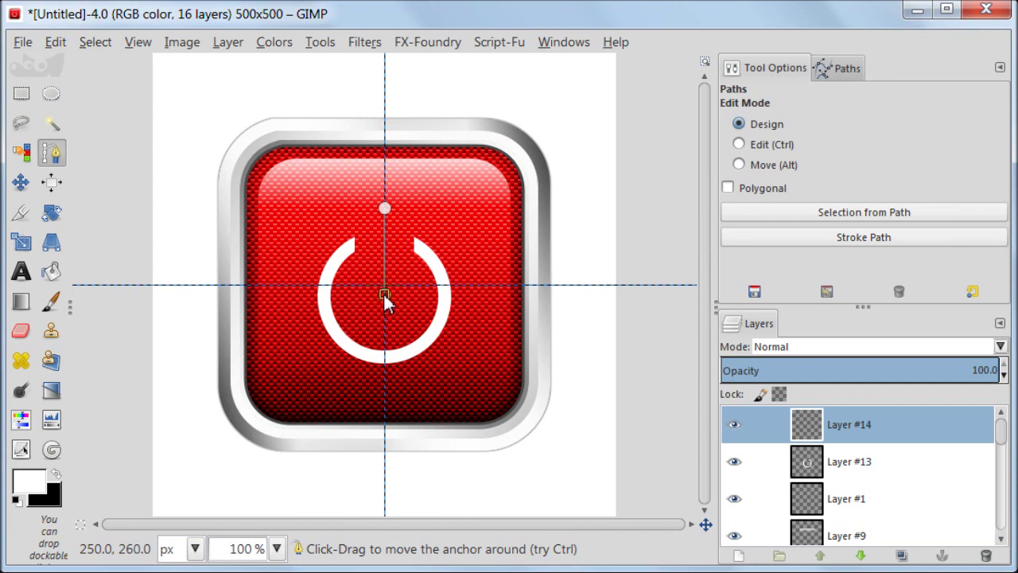
click(384, 209)
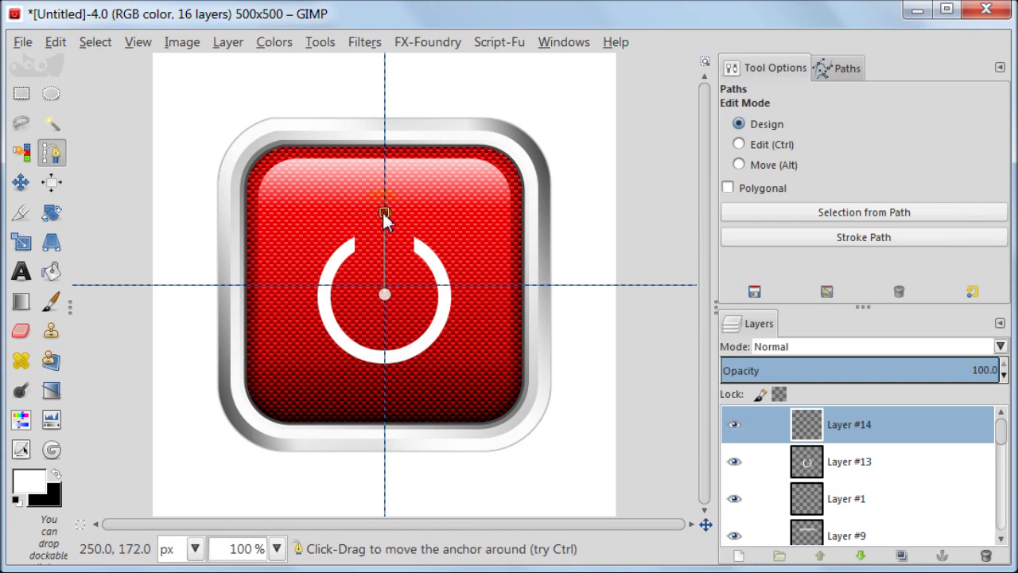
- Stroke the vertical path on Layer #14 with a 17 px solid white line that has round caps
click(843, 66)
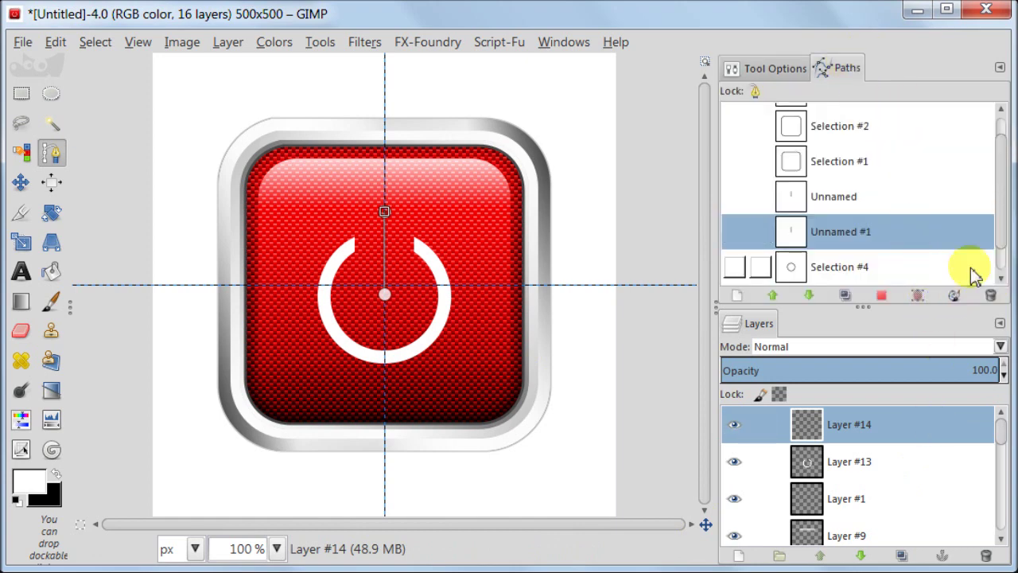
click(954, 295)
click(116, 196)
key(BackSpace)
text(7)
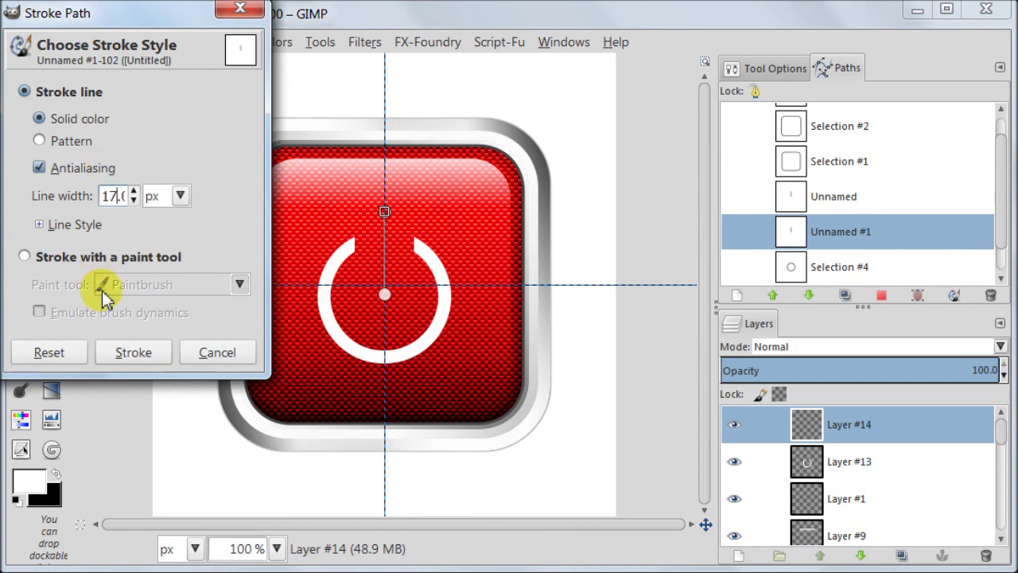
click(39, 224)
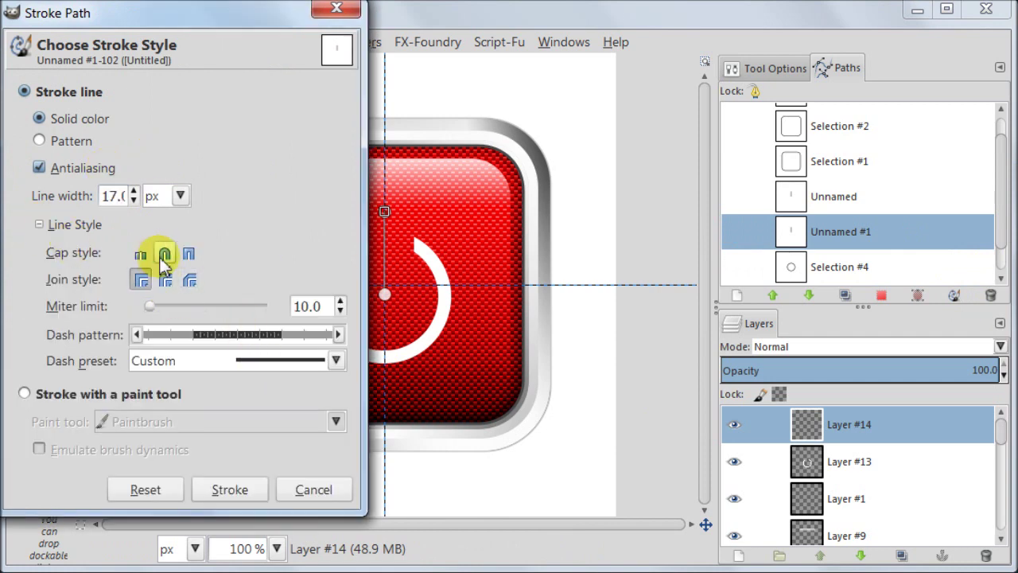
click(232, 489)
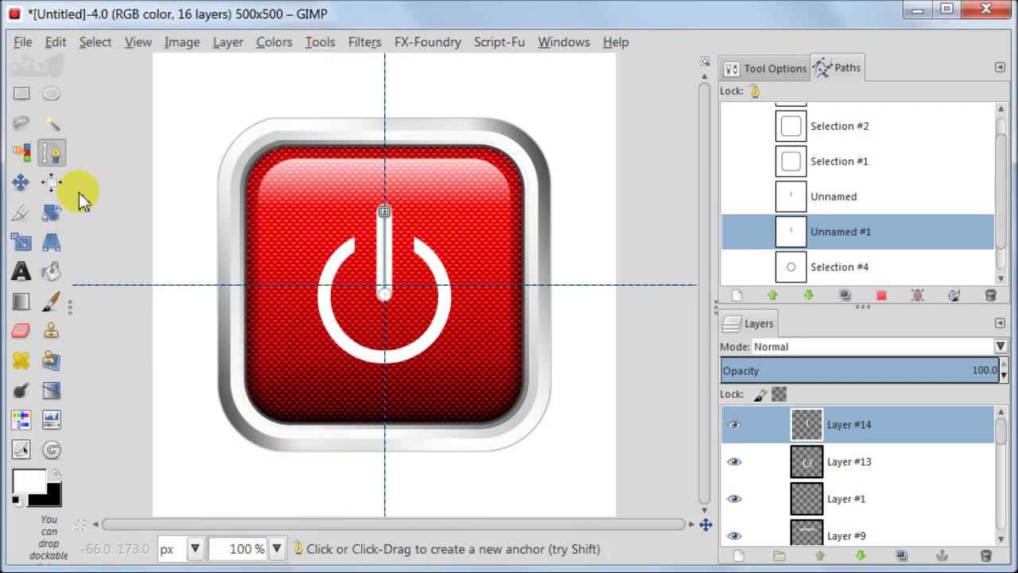
- Merge the vertical bar's layer down into Layer #13
click(21, 93)
click(954, 435)
right_click(867, 428)
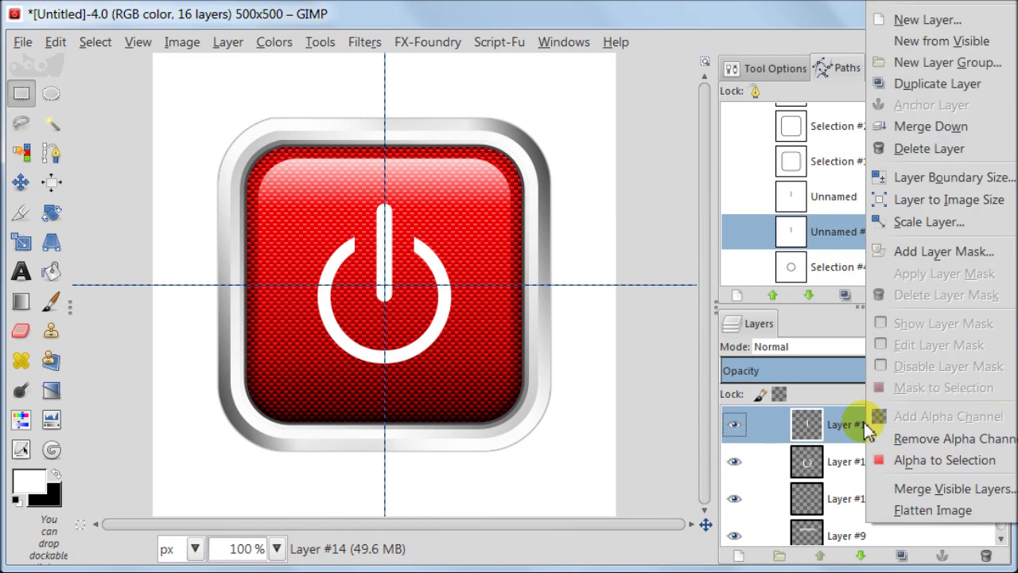
click(922, 129)
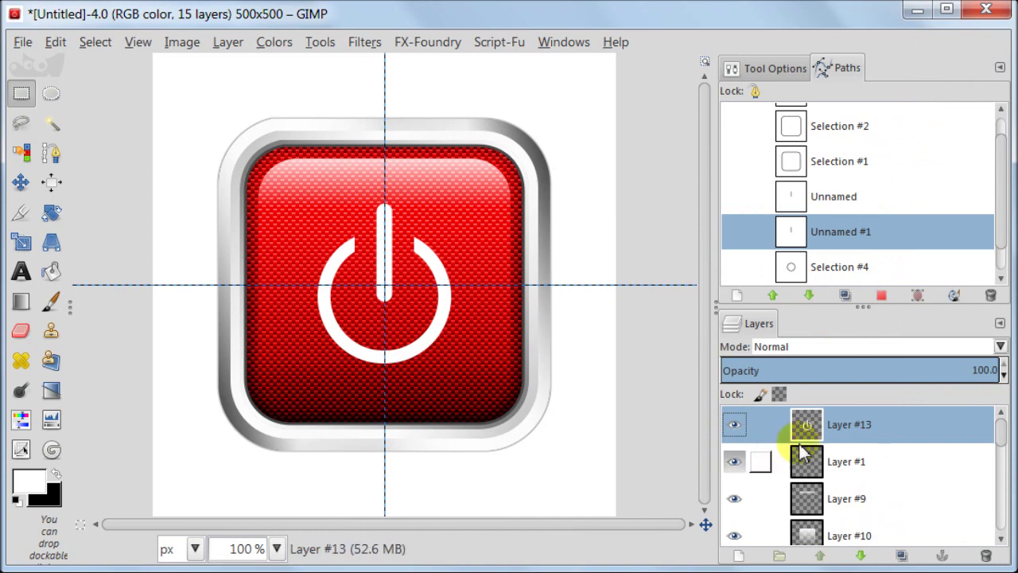
- Select the power symbol from Layer #13's alpha and add a transparent layer directly beneath Layer #13
right_click(776, 426)
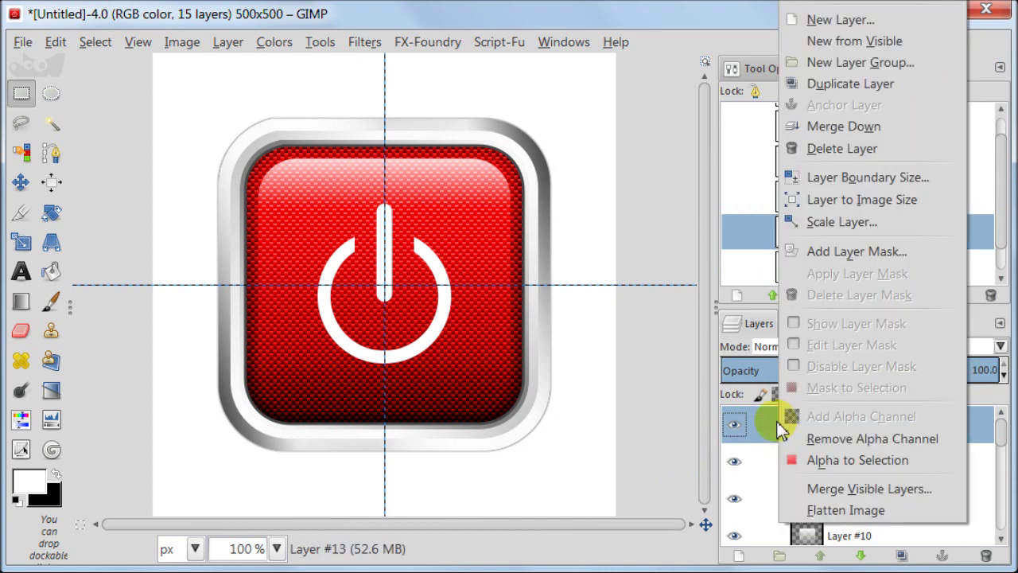
click(803, 461)
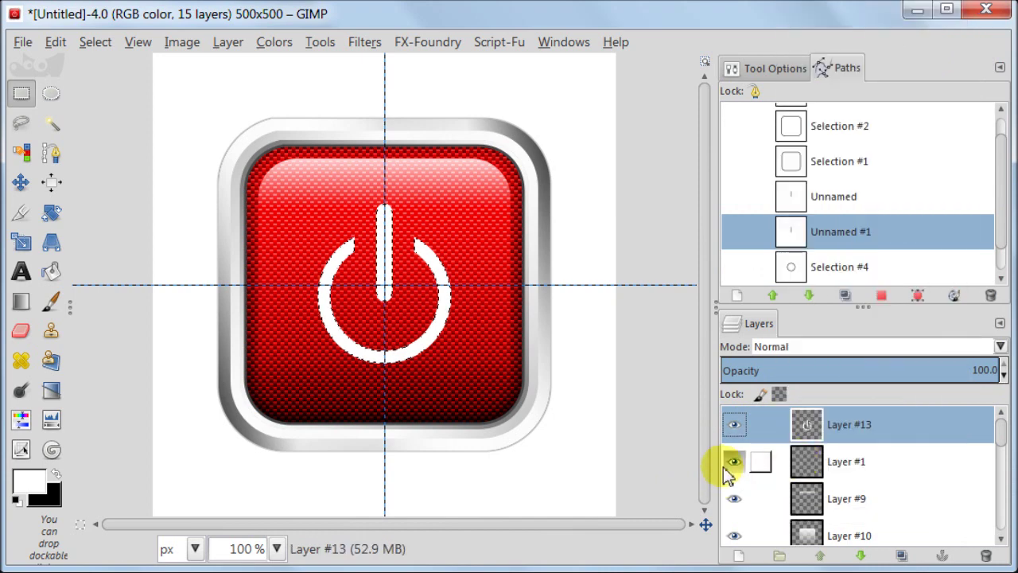
click(738, 555)
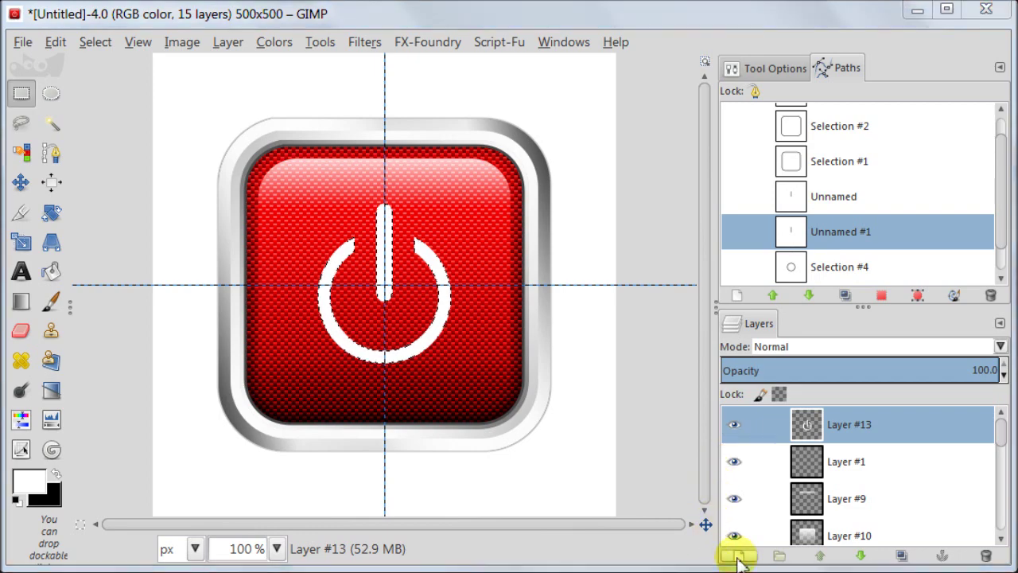
click(155, 344)
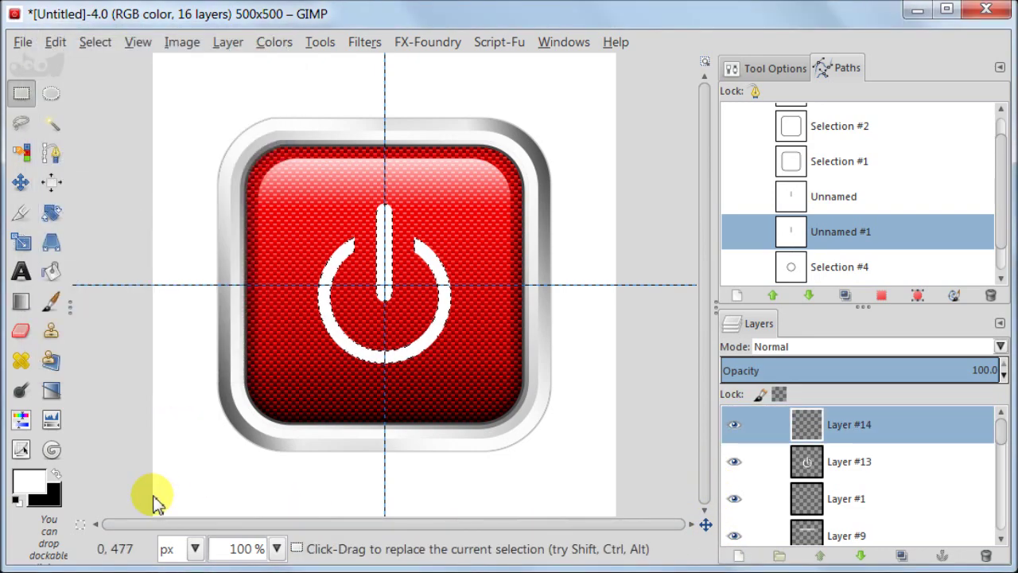
click(859, 555)
- Make black the foreground color and grow the power symbol selection slightly outward
click(55, 473)
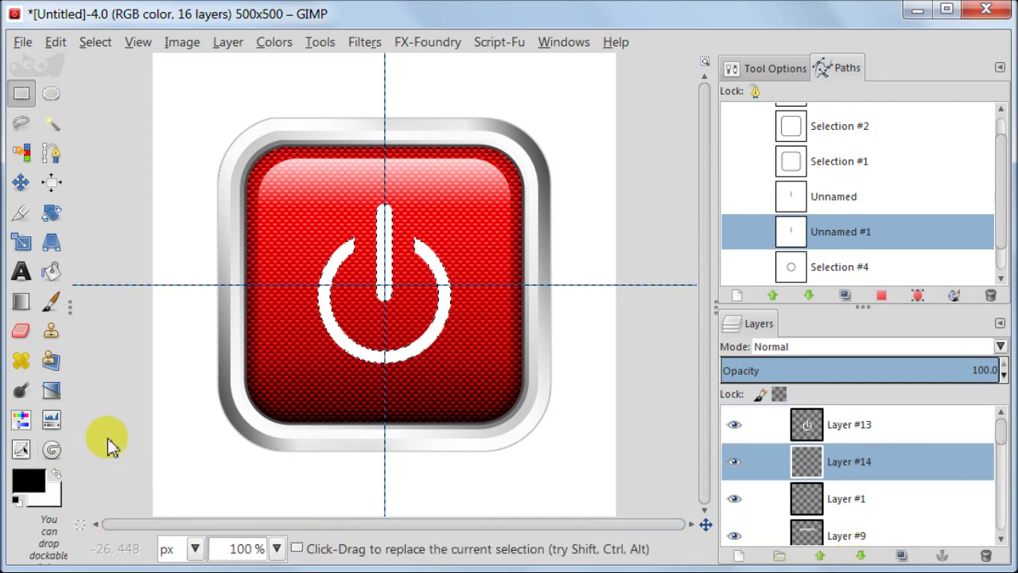
click(97, 41)
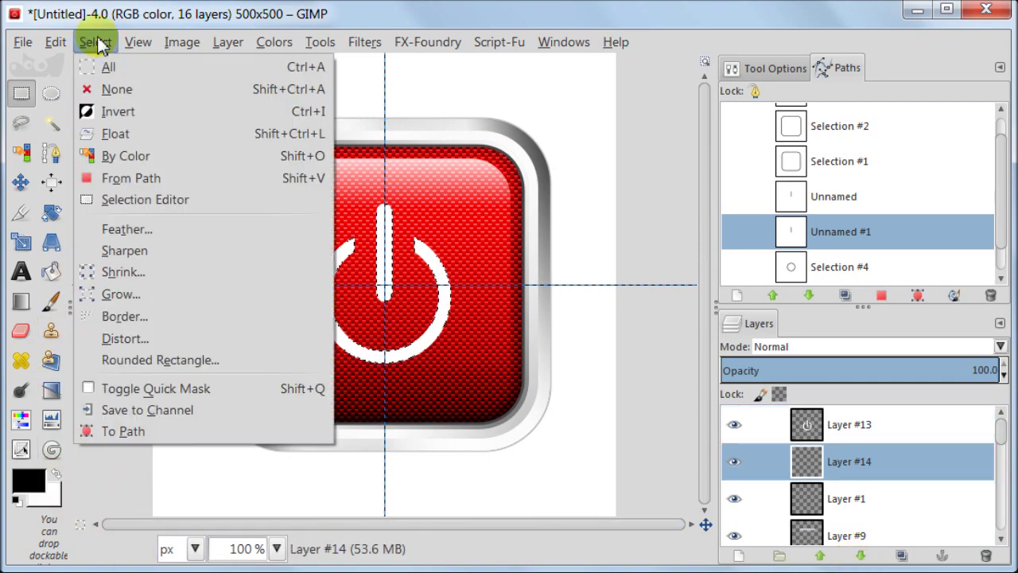
click(230, 294)
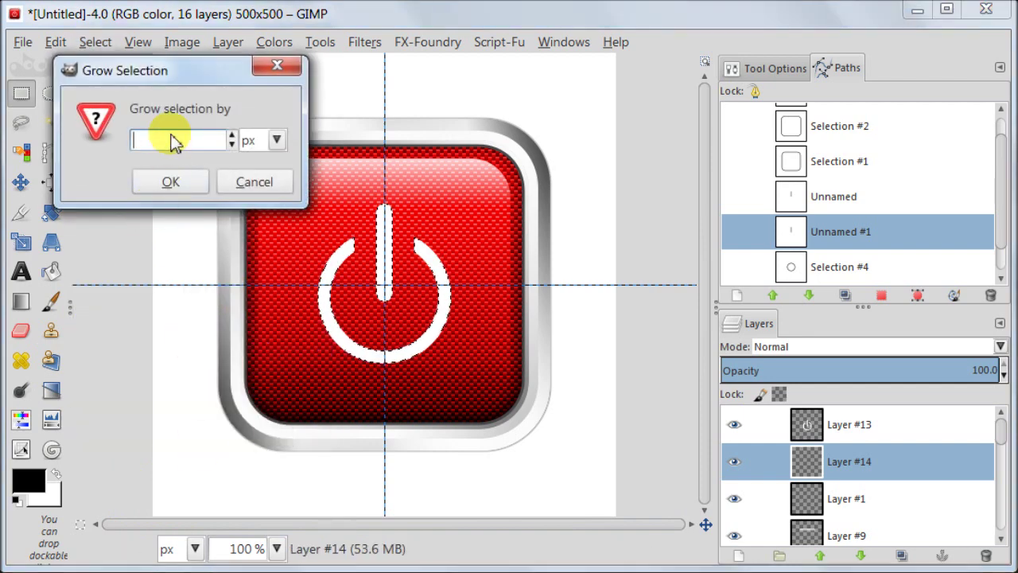
click(198, 182)
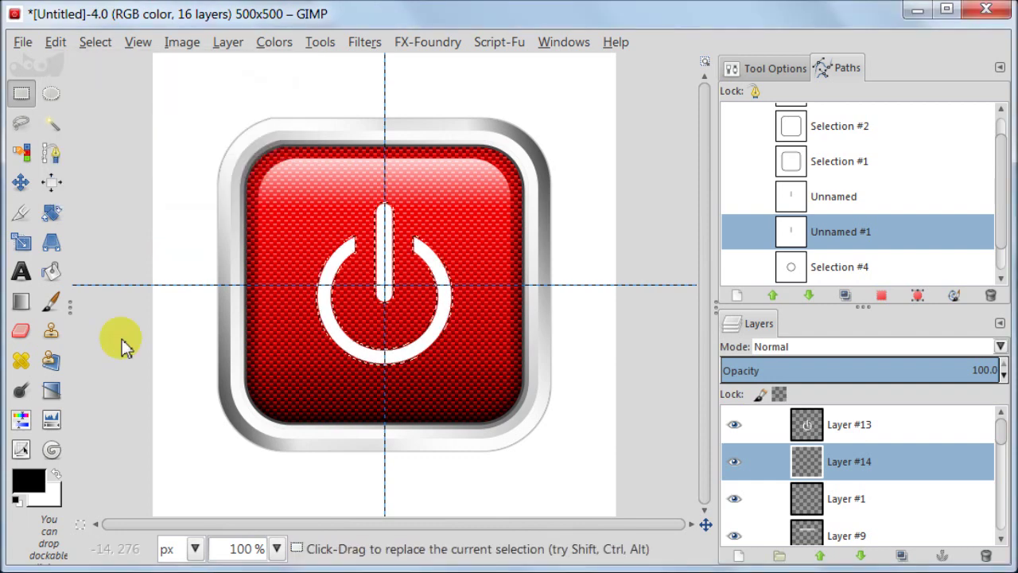
- Fill the grown power symbol selection on Layer #14 with the black foreground color and clear the selection
click(51, 271)
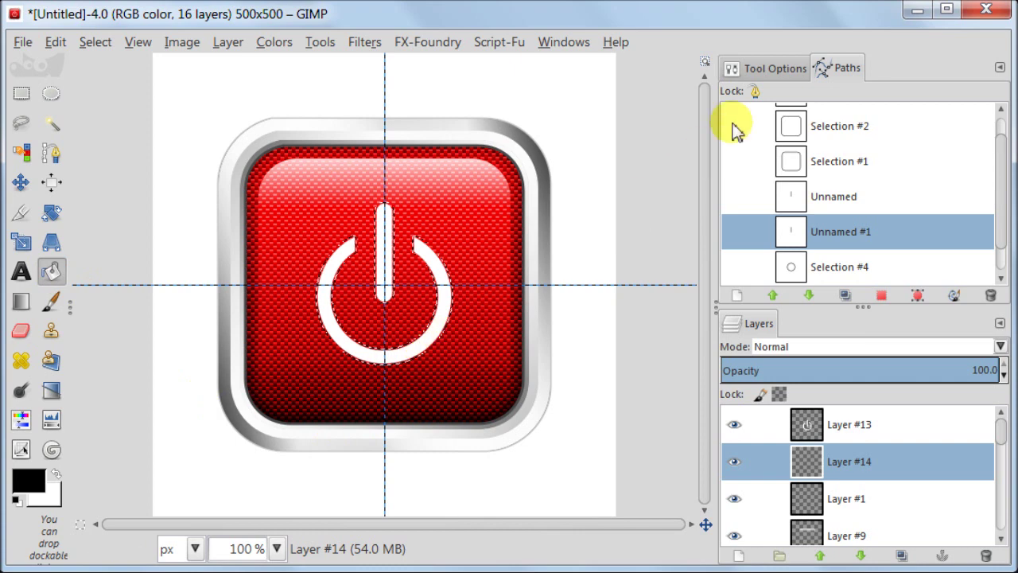
click(771, 69)
click(742, 177)
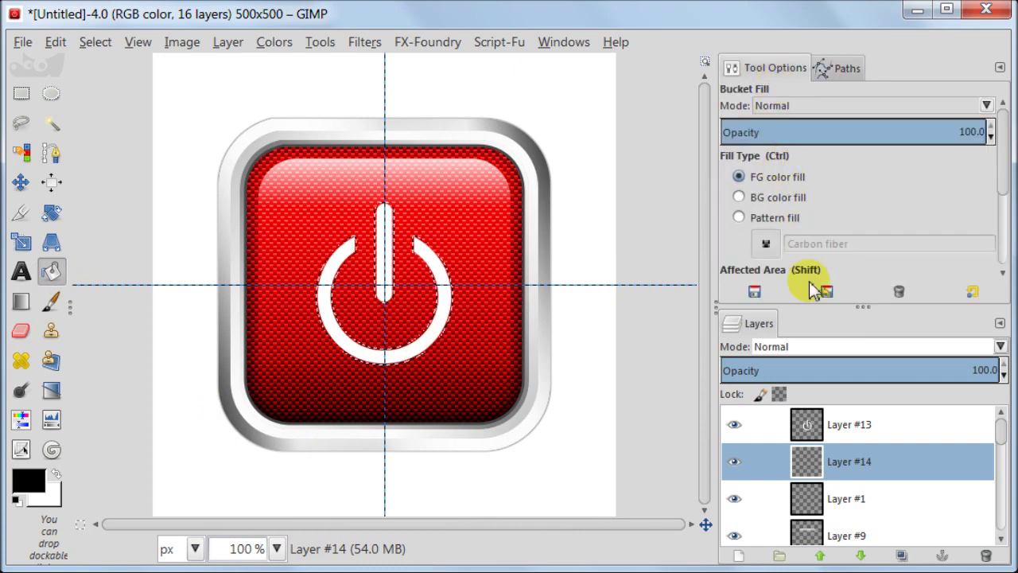
click(422, 348)
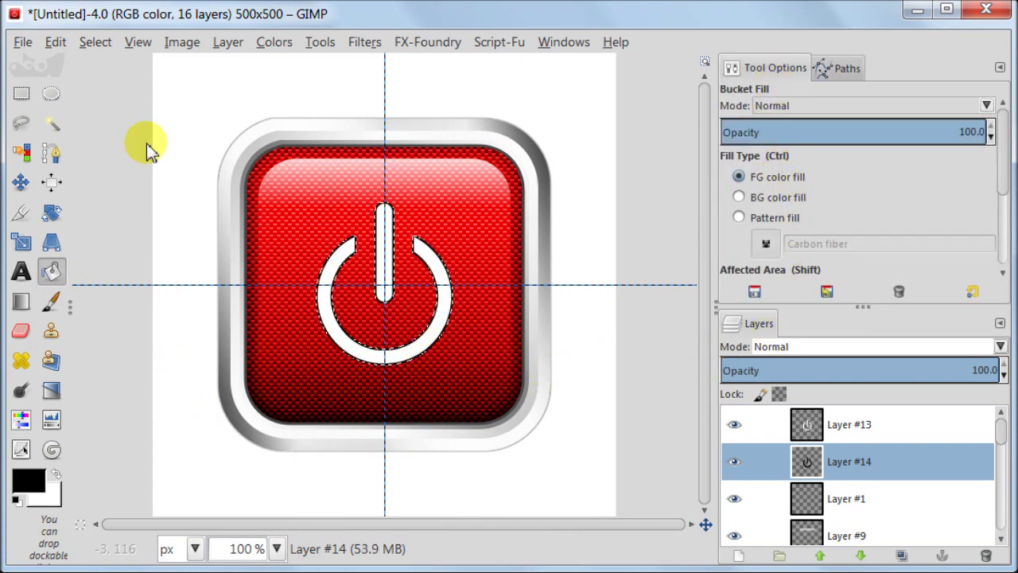
click(94, 42)
click(108, 89)
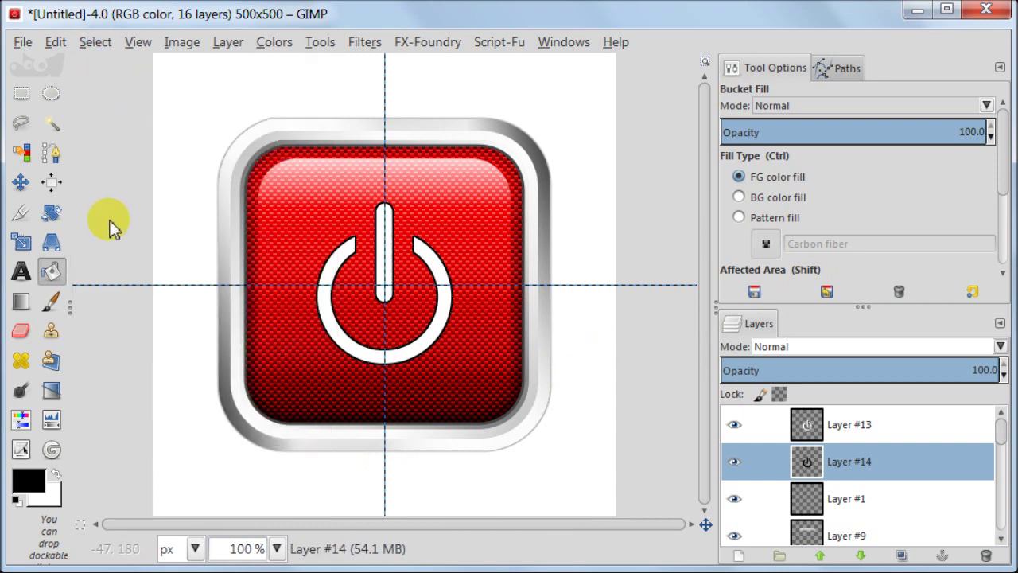
- Shift the black backing on Layer #14 slightly downward behind the white power symbol
click(24, 183)
click(355, 263)
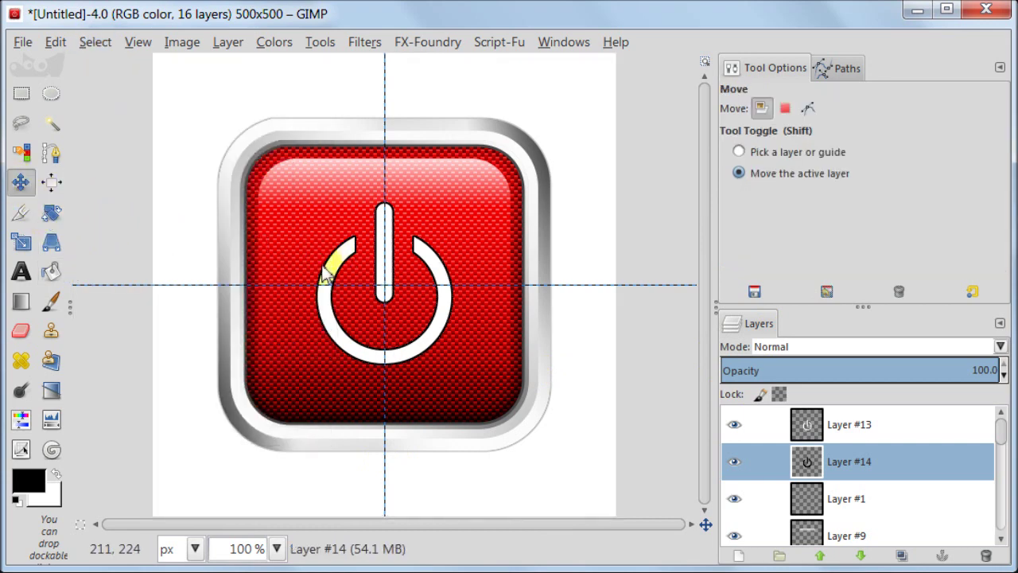
click(146, 269)
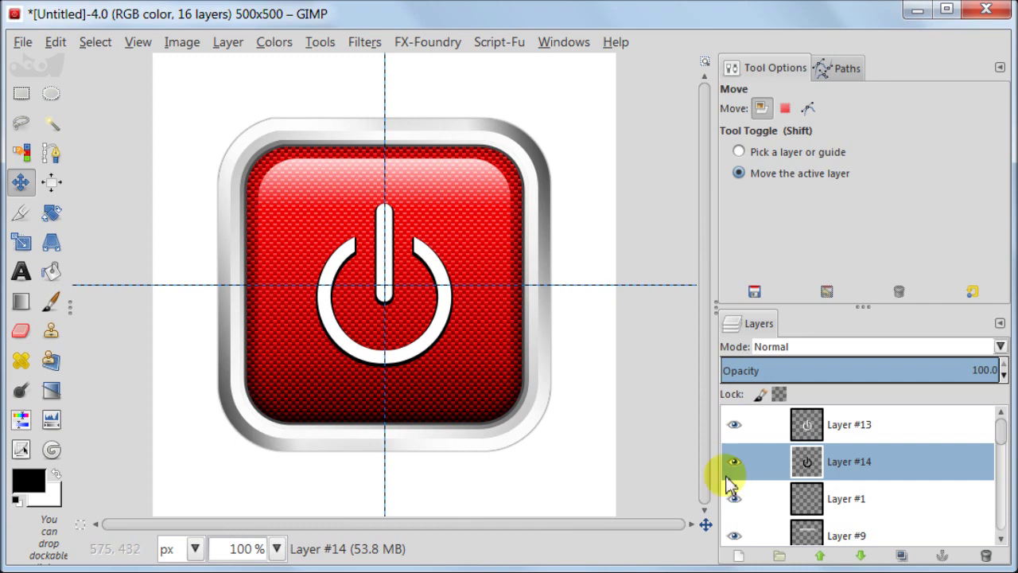
- Duplicate Layer #13, rename the copy "blur" and place it directly beneath Layer #14
click(808, 424)
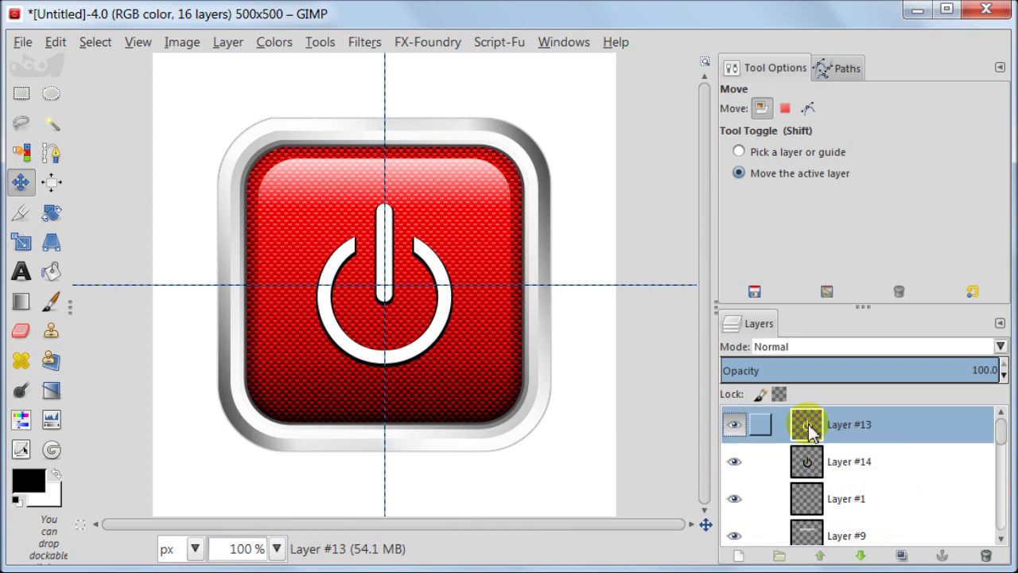
click(902, 555)
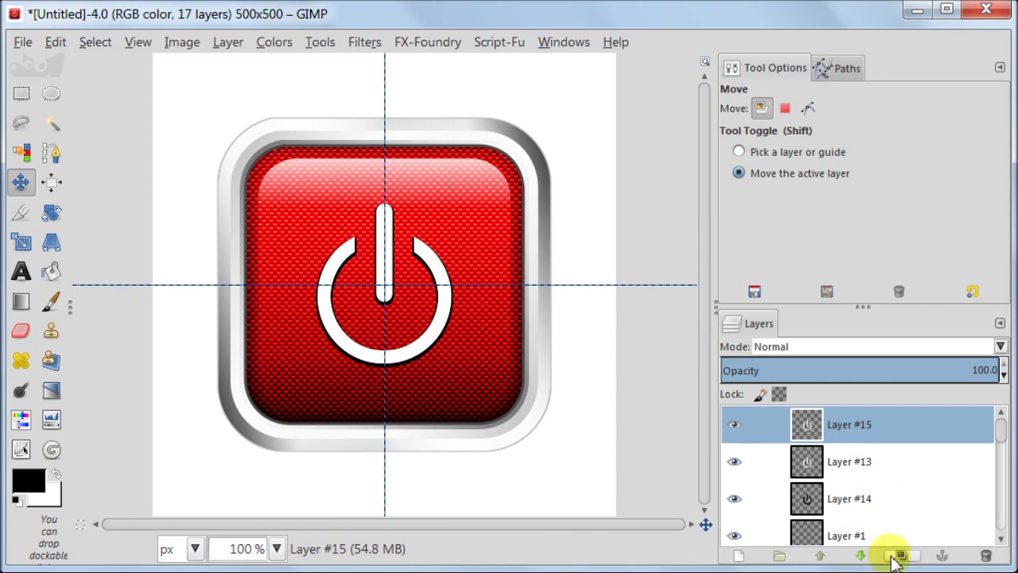
double_click(855, 426)
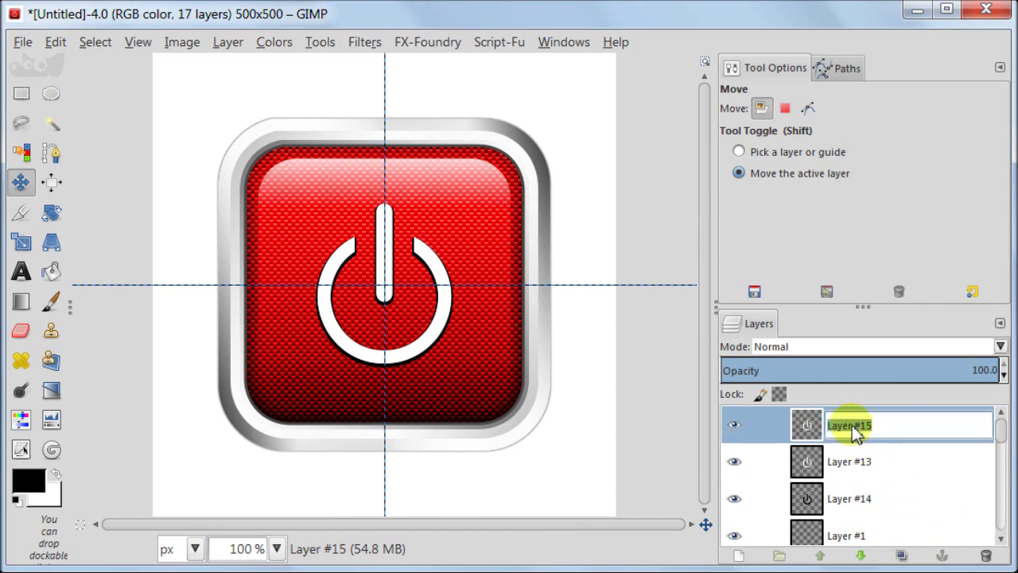
text(blur)
key(Return)
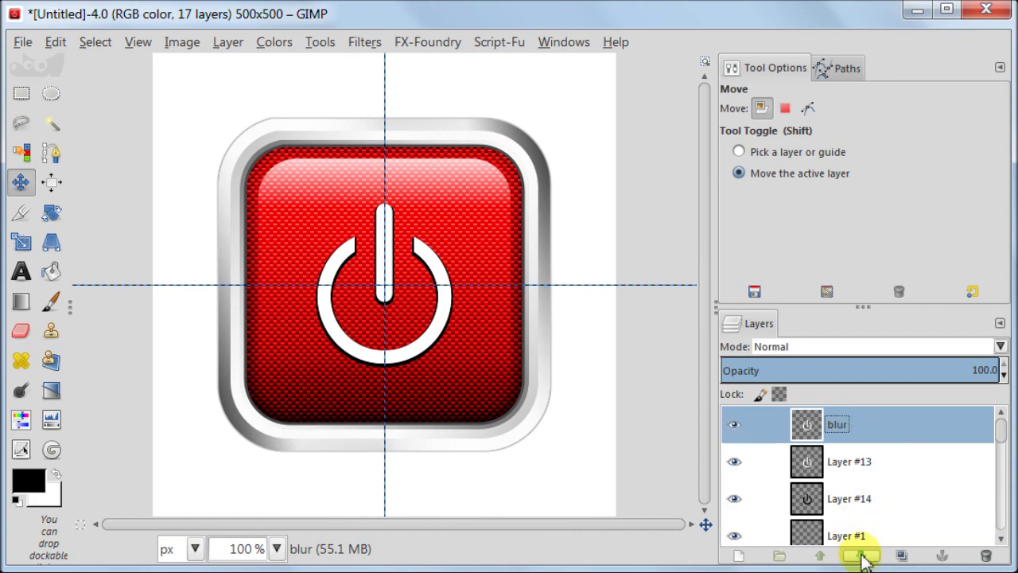
click(861, 556)
click(861, 555)
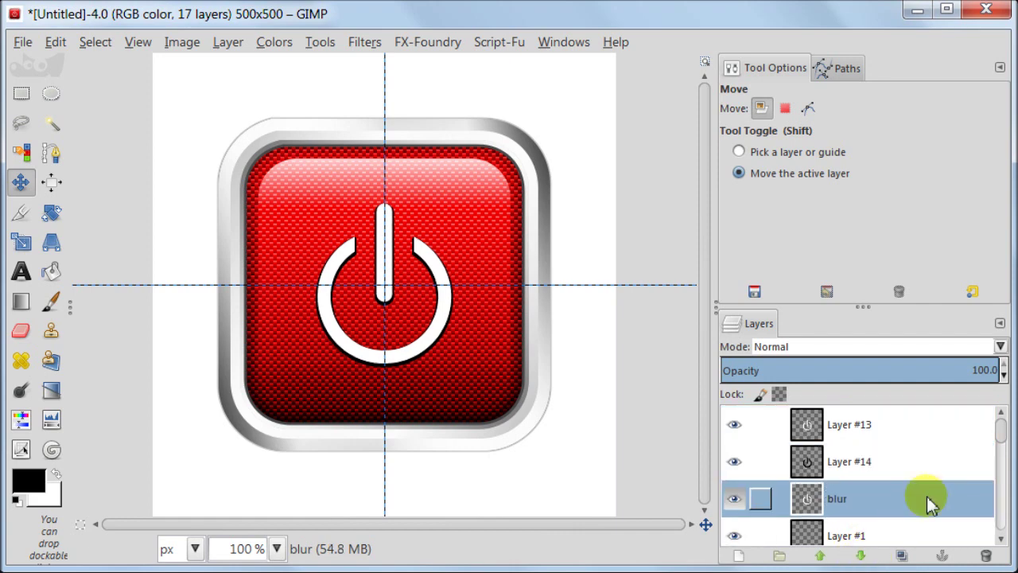
- Apply a Gaussian Blur with a 15 px radius and the RLE method to the blur layer
click(364, 42)
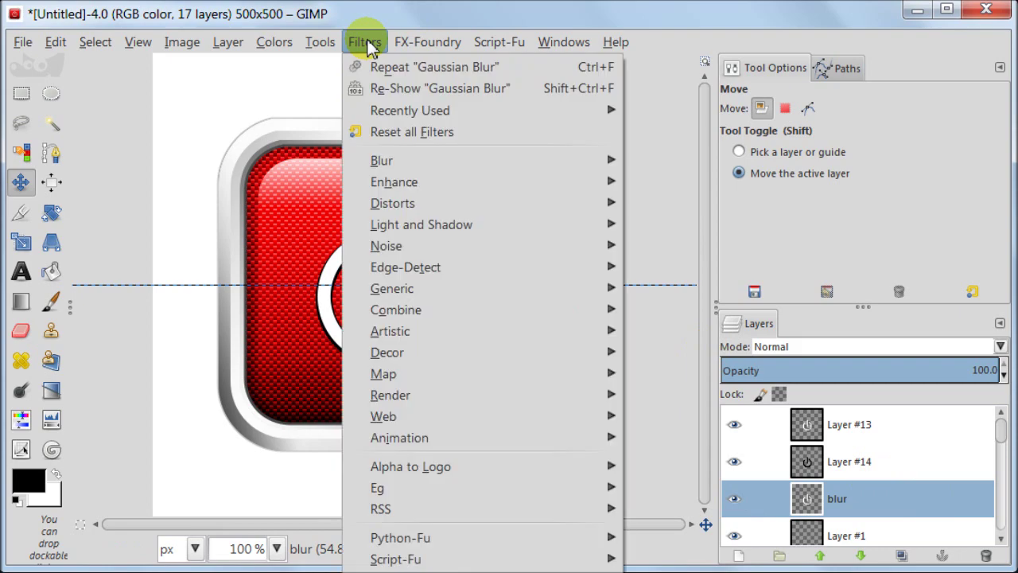
mouse_move(374, 165)
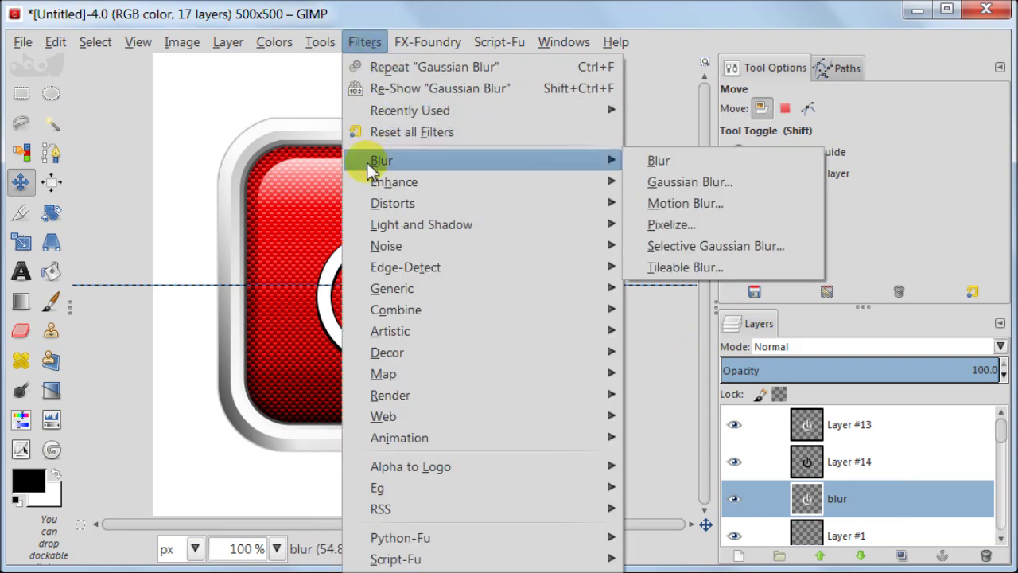
click(748, 178)
drag(268, 164, 215, 267)
drag(228, 408, 138, 385)
text(14)
key(BackSpace)
text(5)
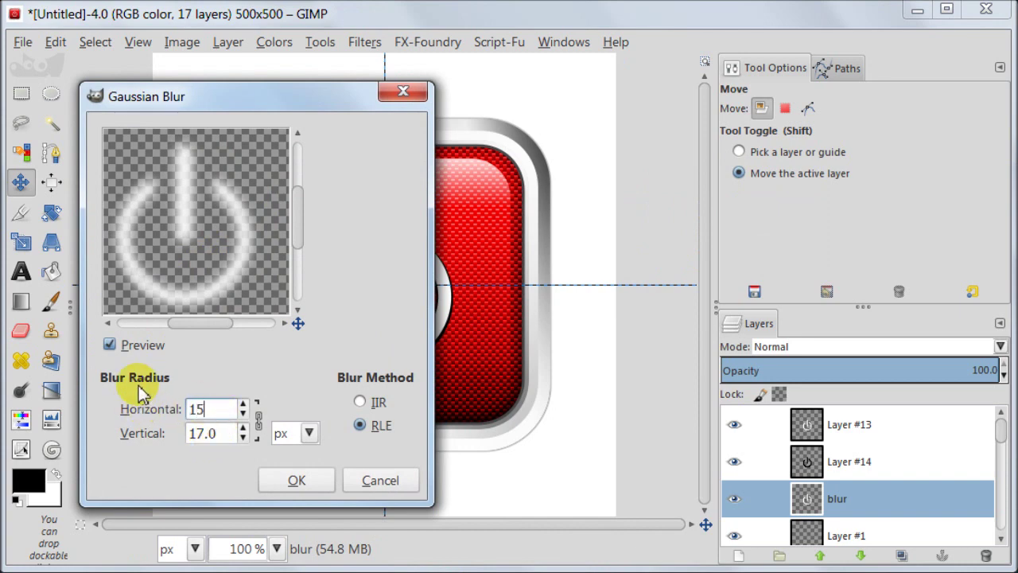
key(Return)
click(299, 480)
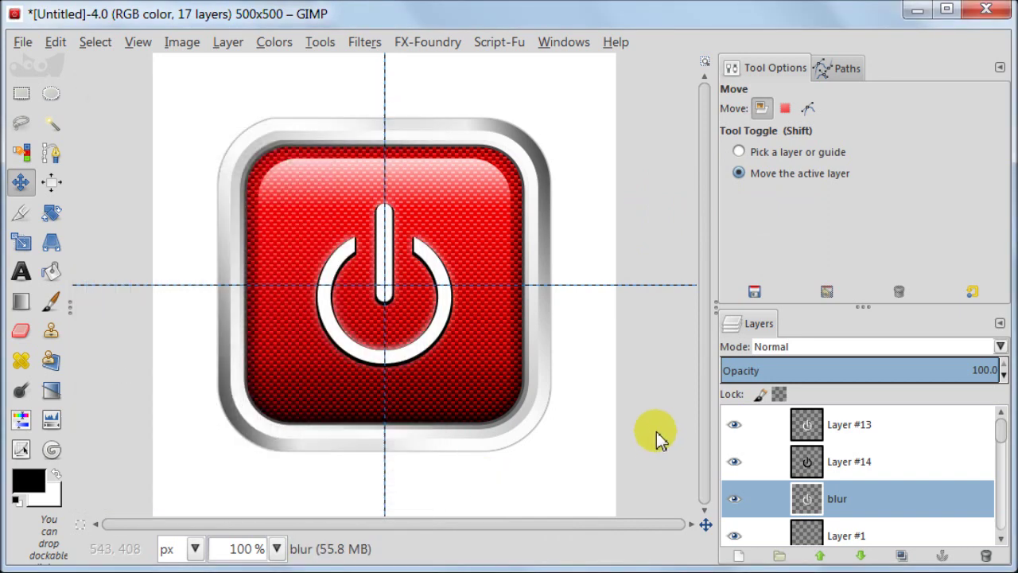
- Duplicate the blur layer to strengthen the glow around the power symbol, and hide the guides
click(901, 555)
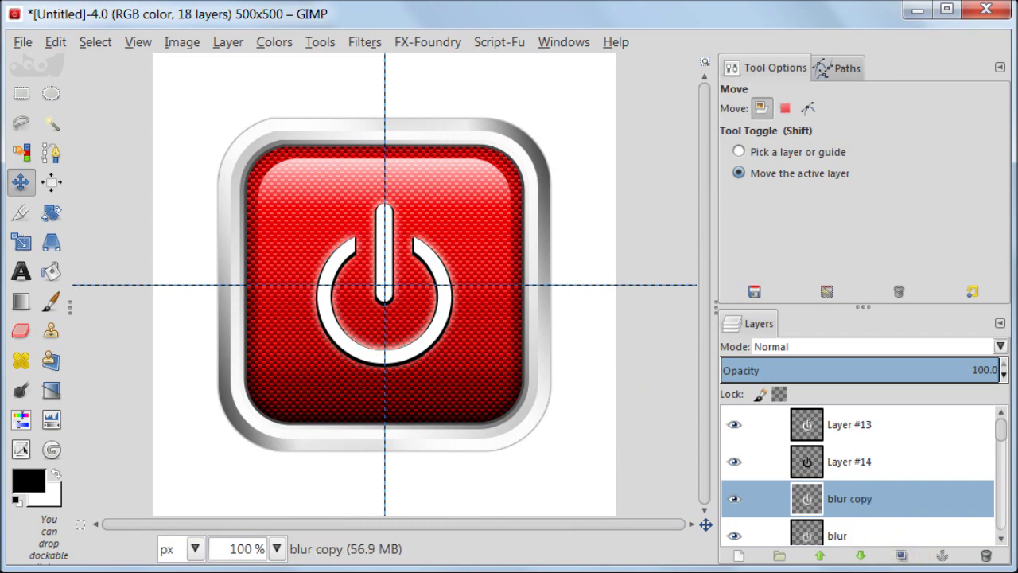
click(130, 46)
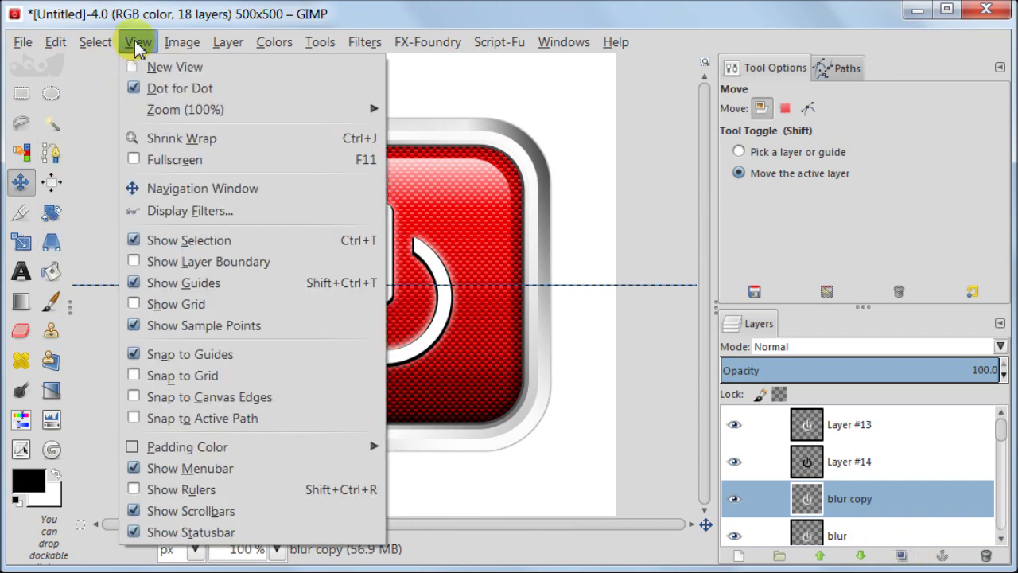
click(153, 285)
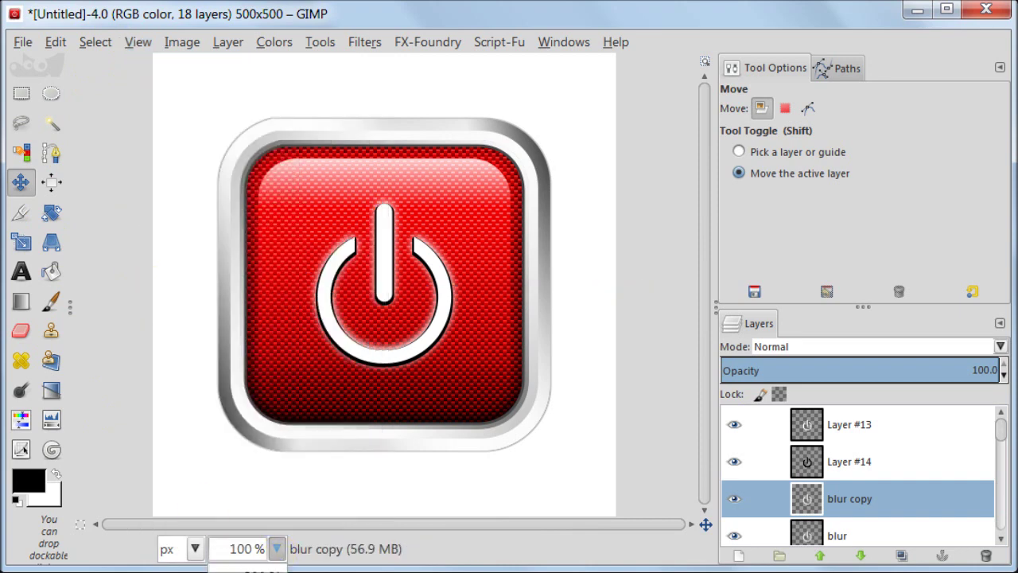
click(276, 549)
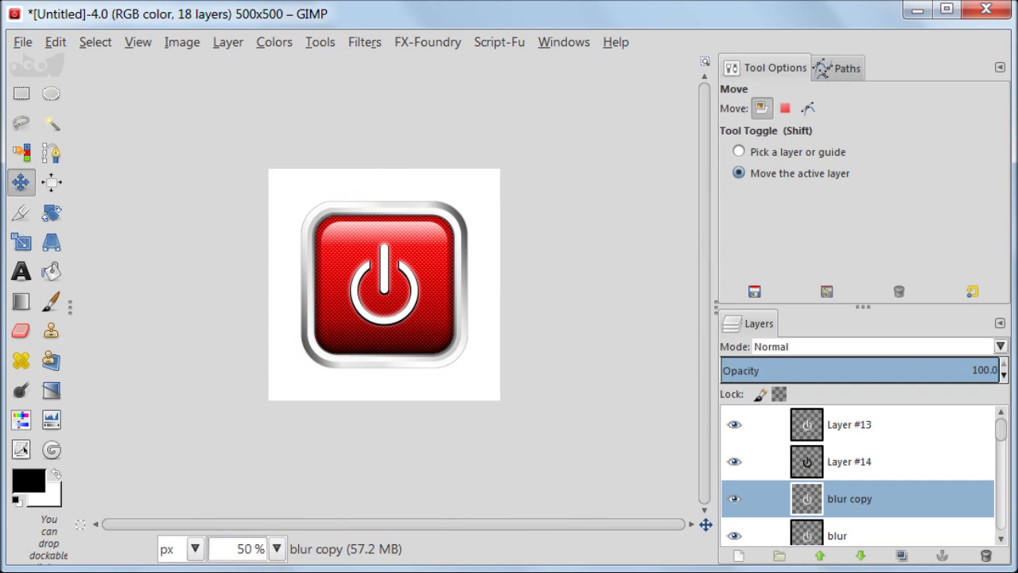
click(276, 549)
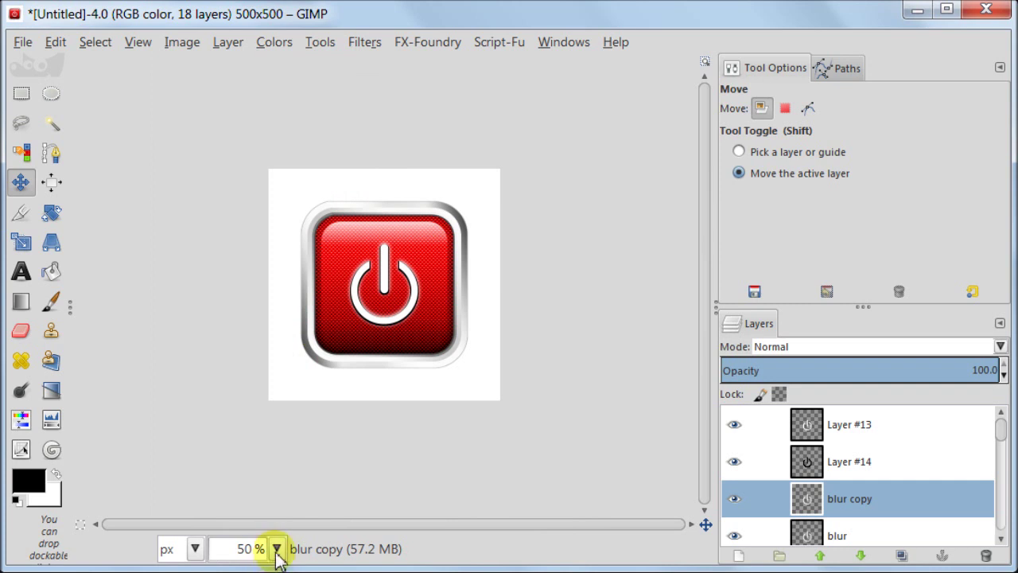
click(243, 566)
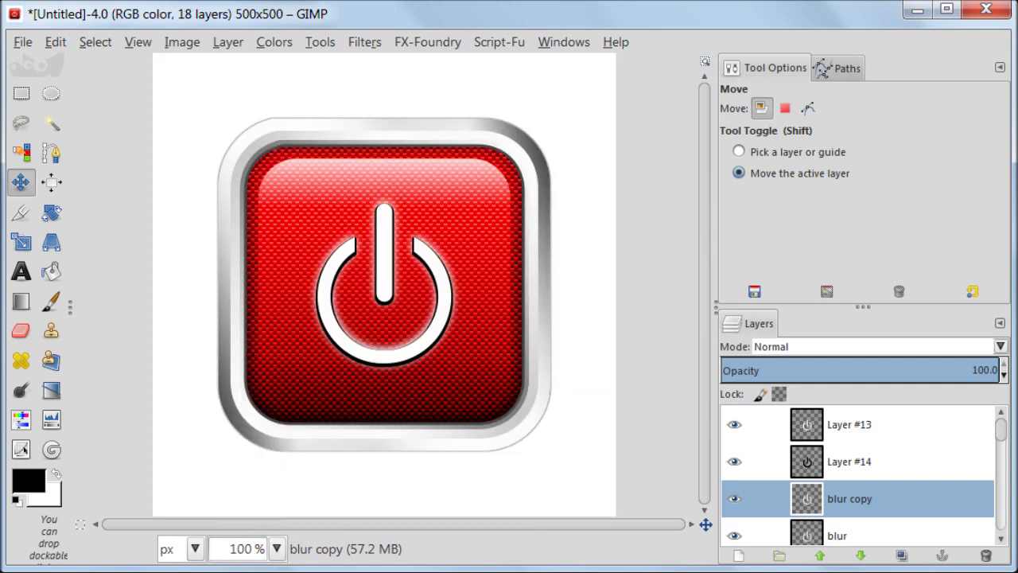
- Hide the Background layer and merge all visible layers into one, expanded as necessary
drag(1000, 432, 1004, 560)
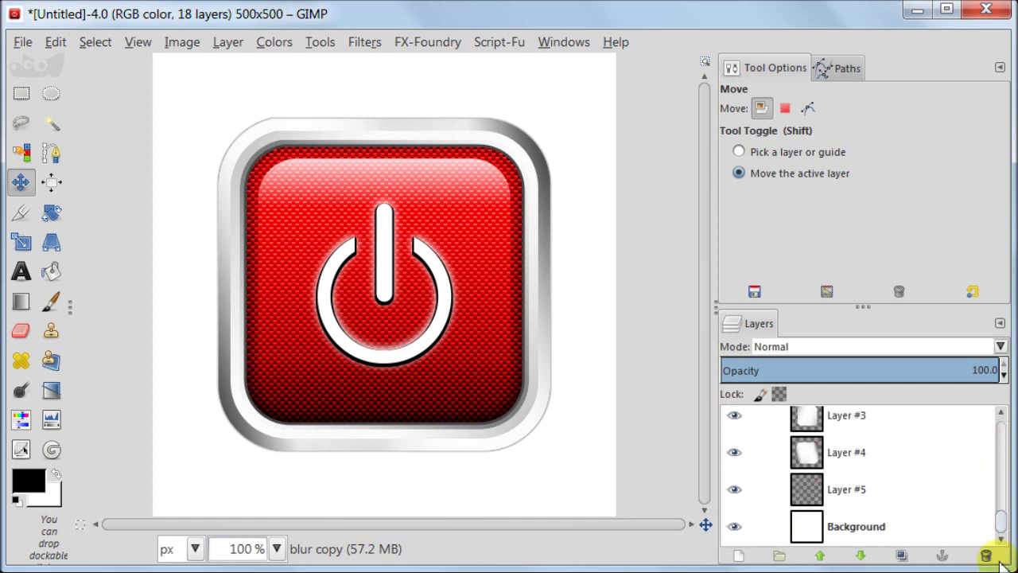
click(733, 526)
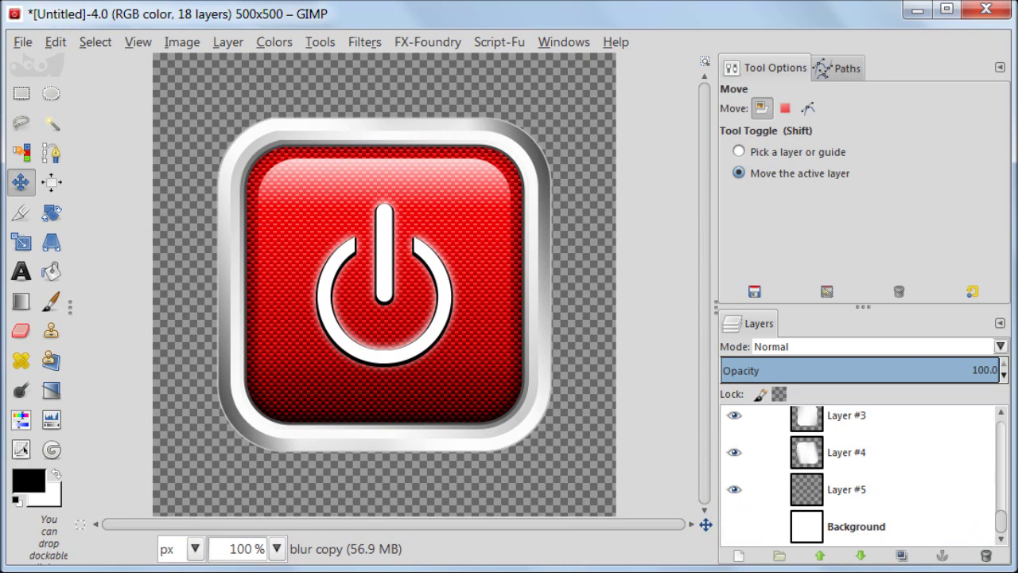
click(180, 41)
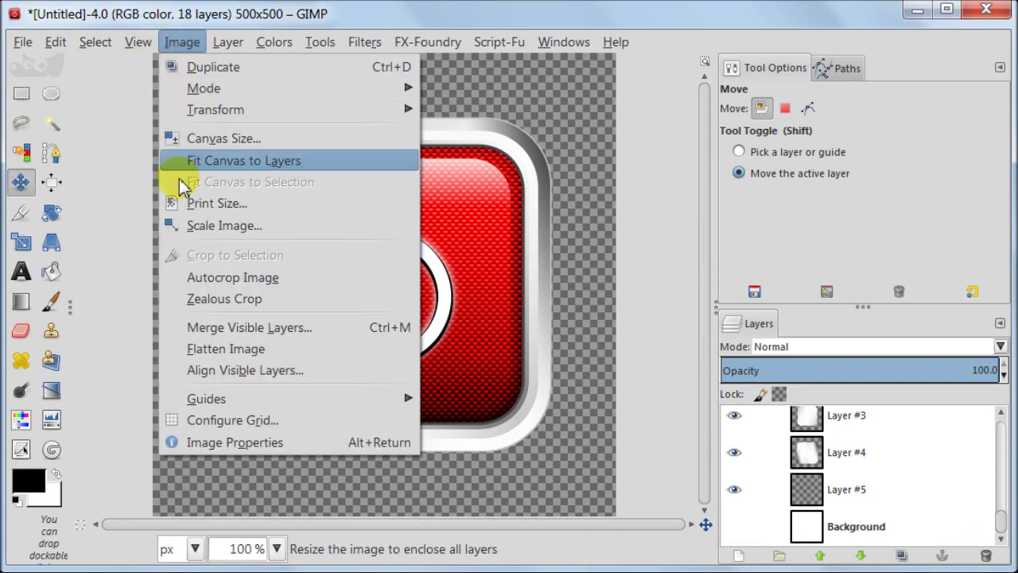
click(185, 327)
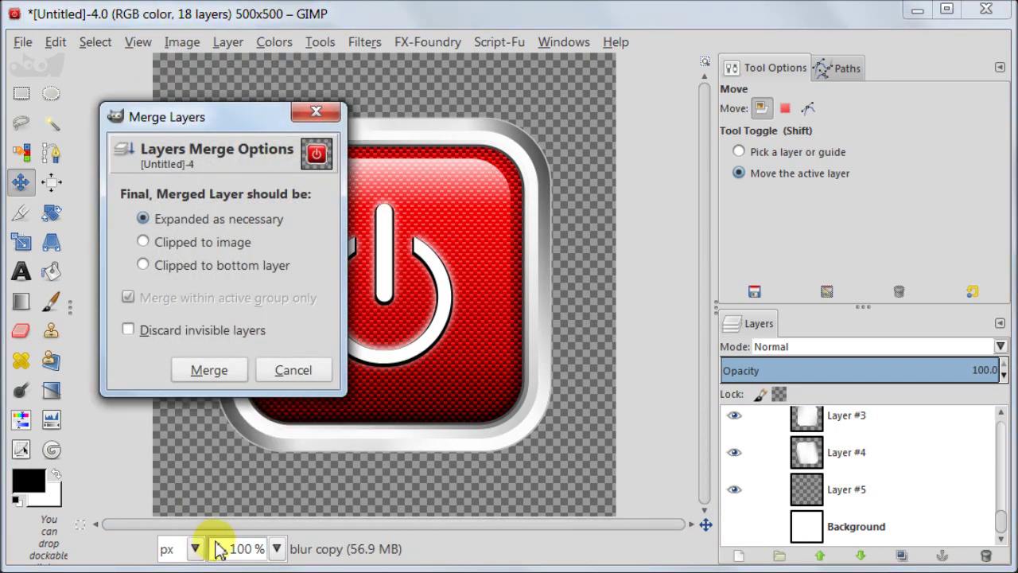
click(191, 370)
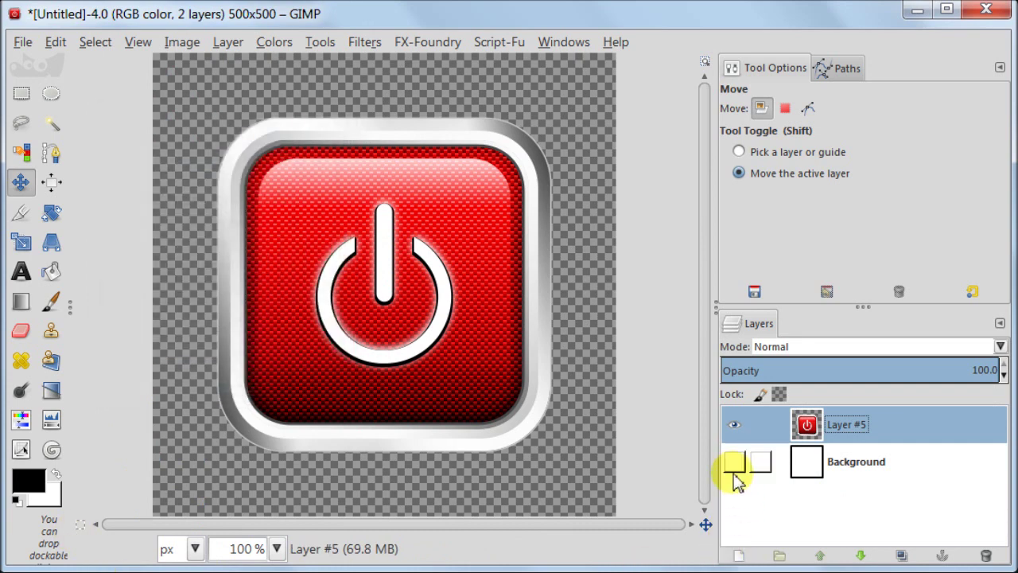
- Delete the white Background layer so only the icon on transparency remains
click(806, 463)
click(985, 555)
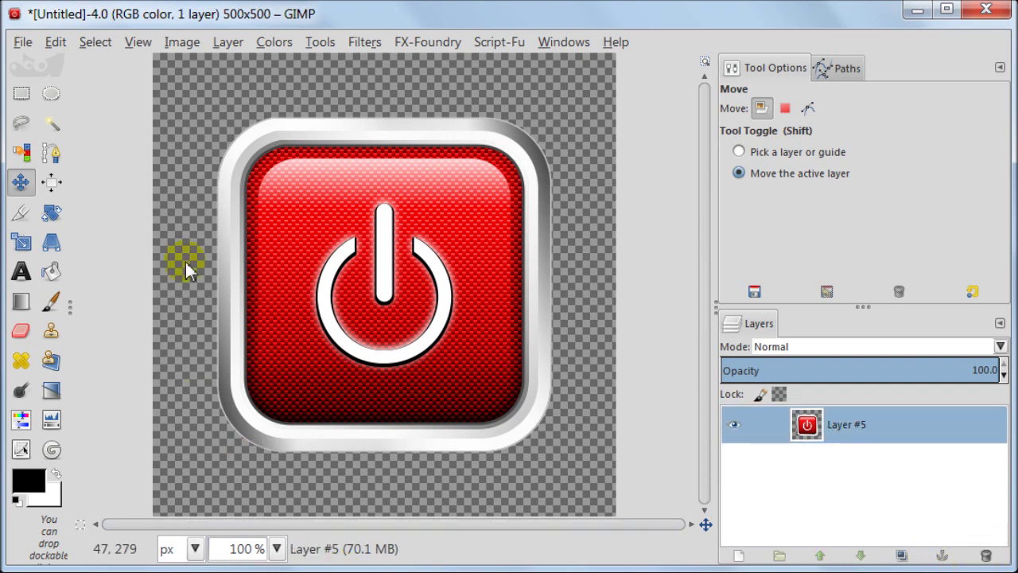
- Set up an export of the transparent icon under the name Button.png, but cancel it without exporting
click(22, 43)
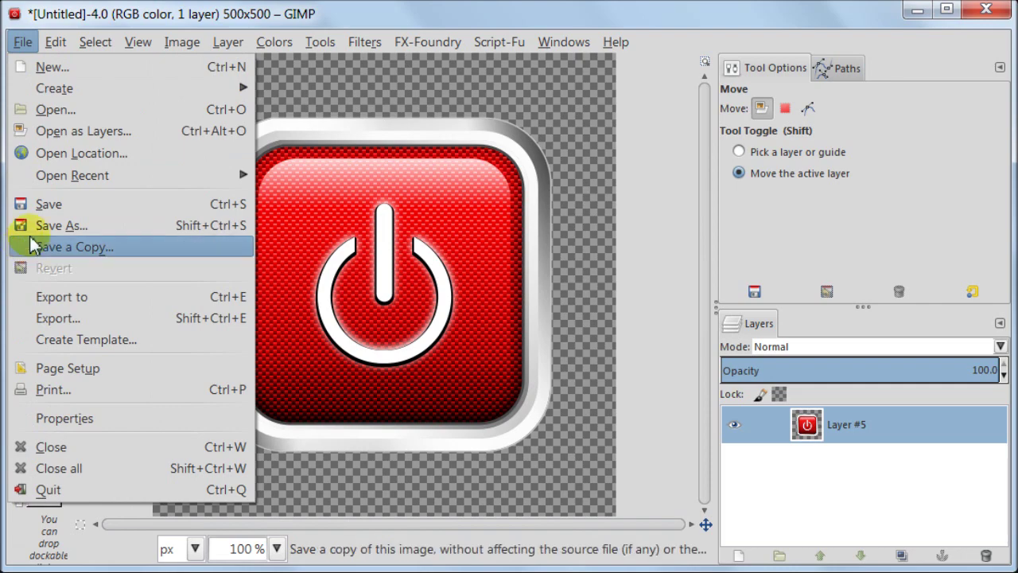
click(61, 318)
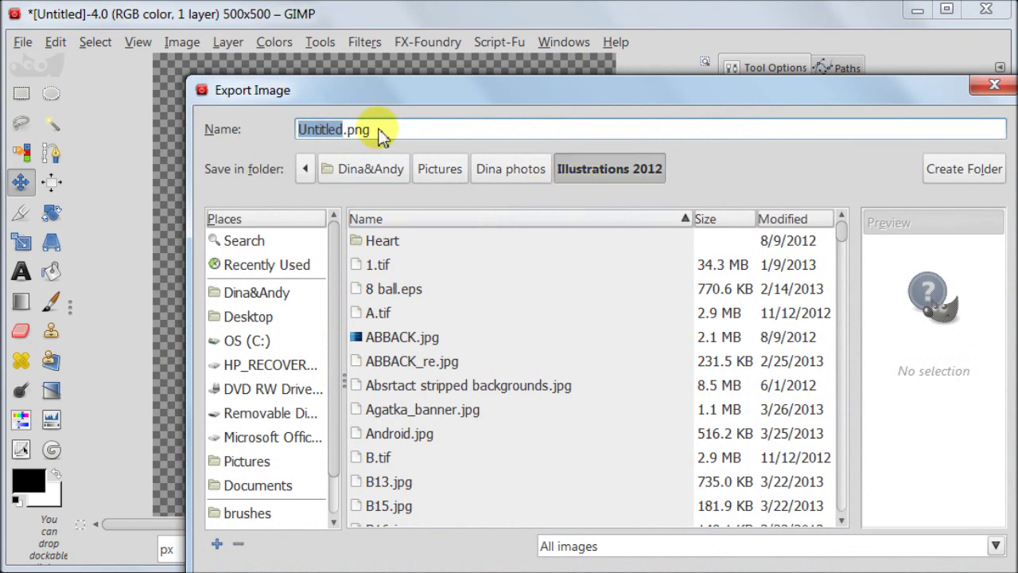
click(343, 131)
key(BackSpace)
key(BackSpace)
key(BackSpace)
key(BackSpace)
key(BackSpace)
key(BackSpace)
key(BackSpace)
key(BackSpace)
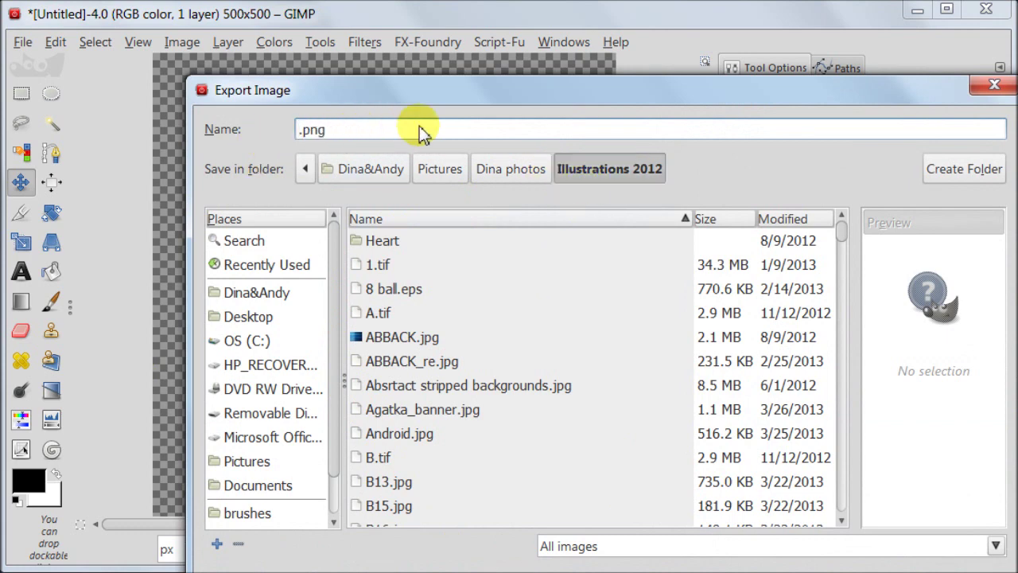
text(Button)
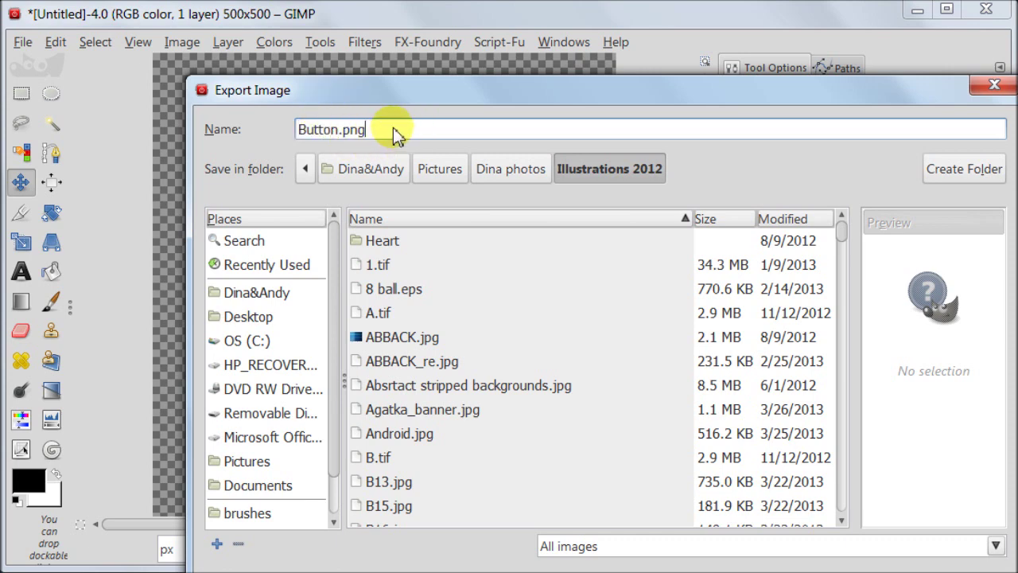
click(363, 139)
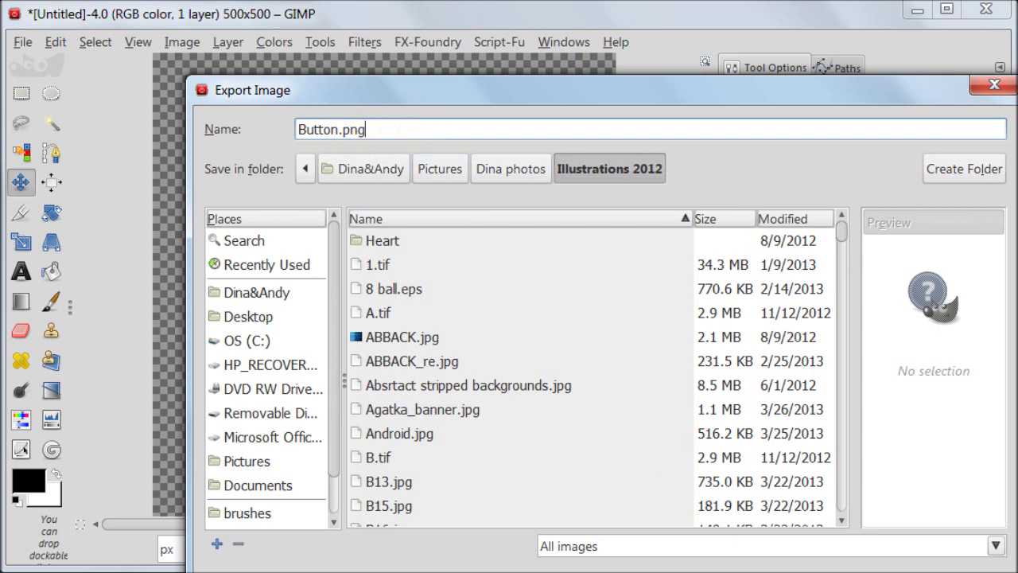
drag(824, 92, 742, 17)
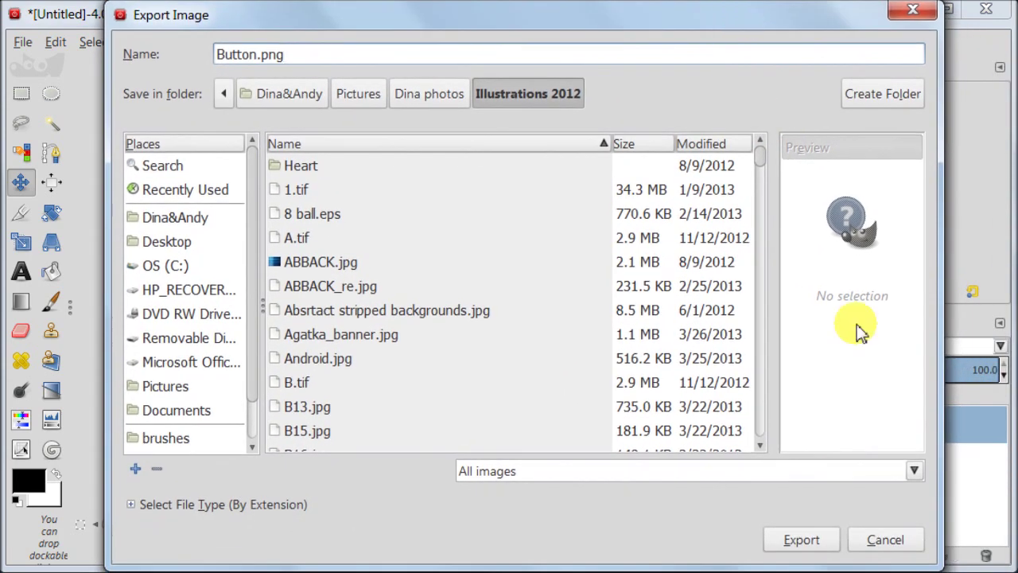
click(905, 540)
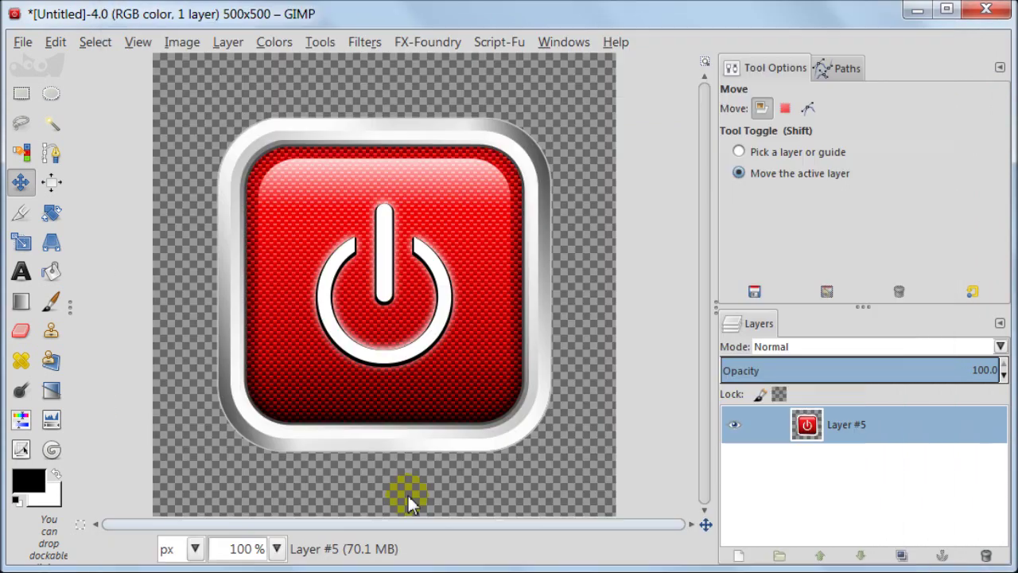
- Undo the deletion of the Background layer
click(54, 42)
click(65, 62)
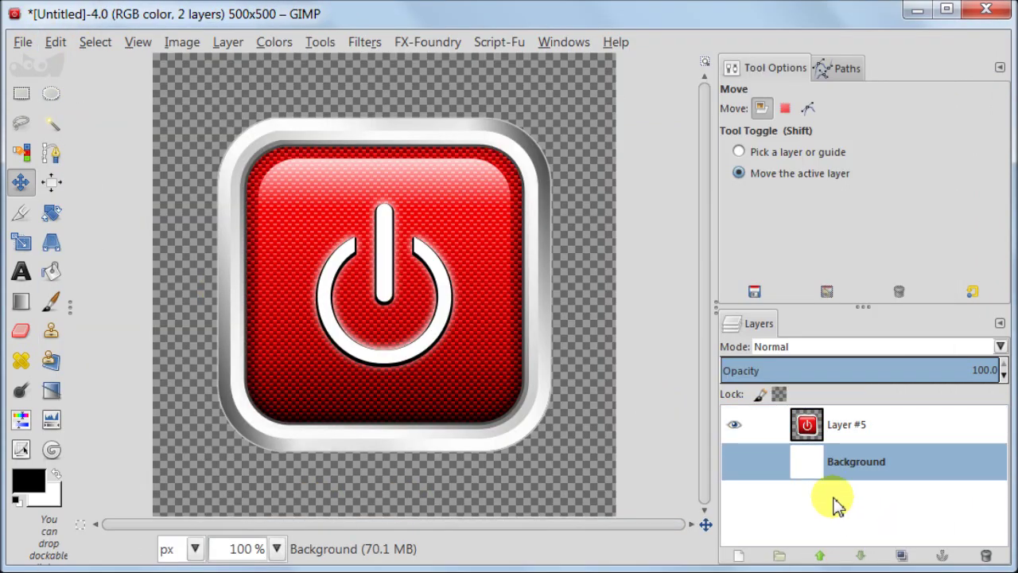
- Make the Background layer visible again and flatten the image
click(735, 462)
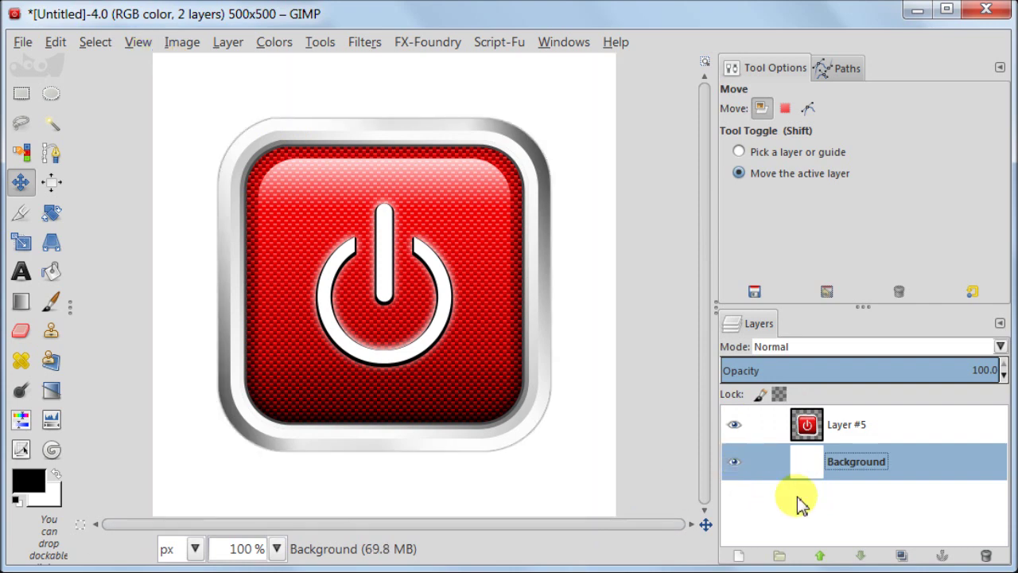
click(180, 41)
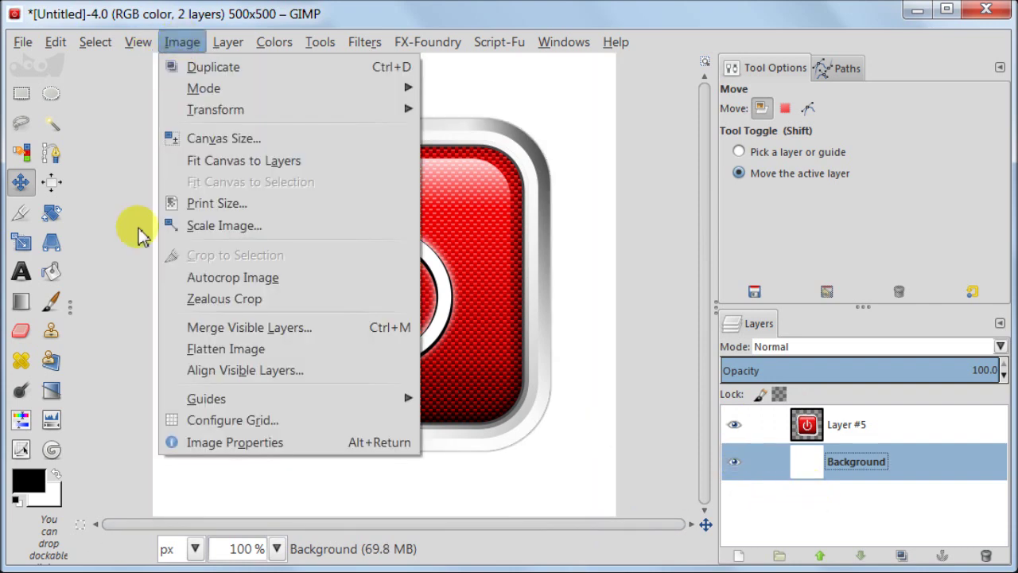
click(199, 350)
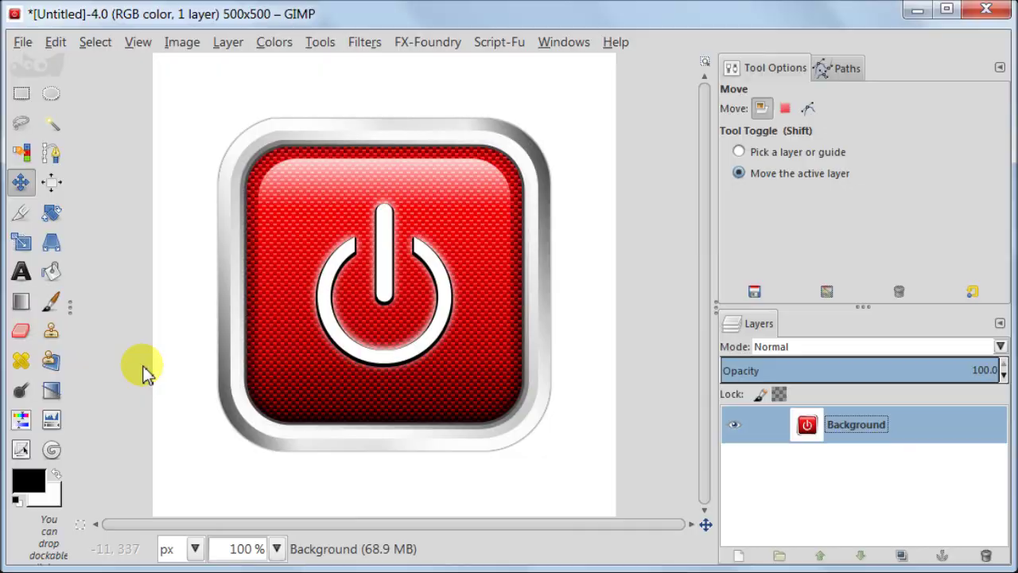